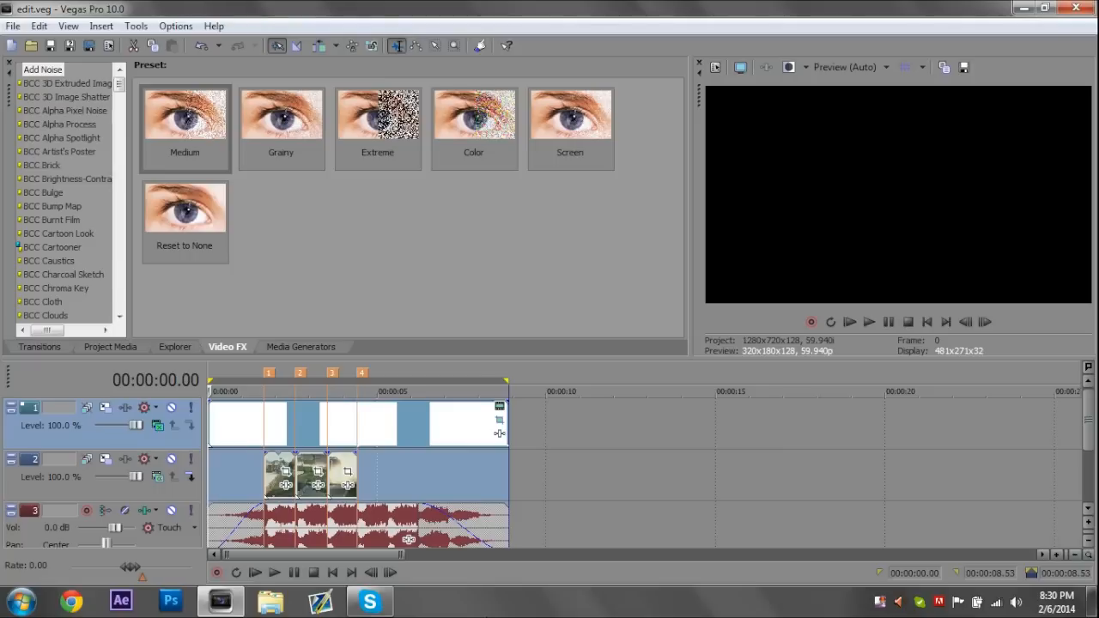
drag(408, 559, 310, 559)
click(333, 472)
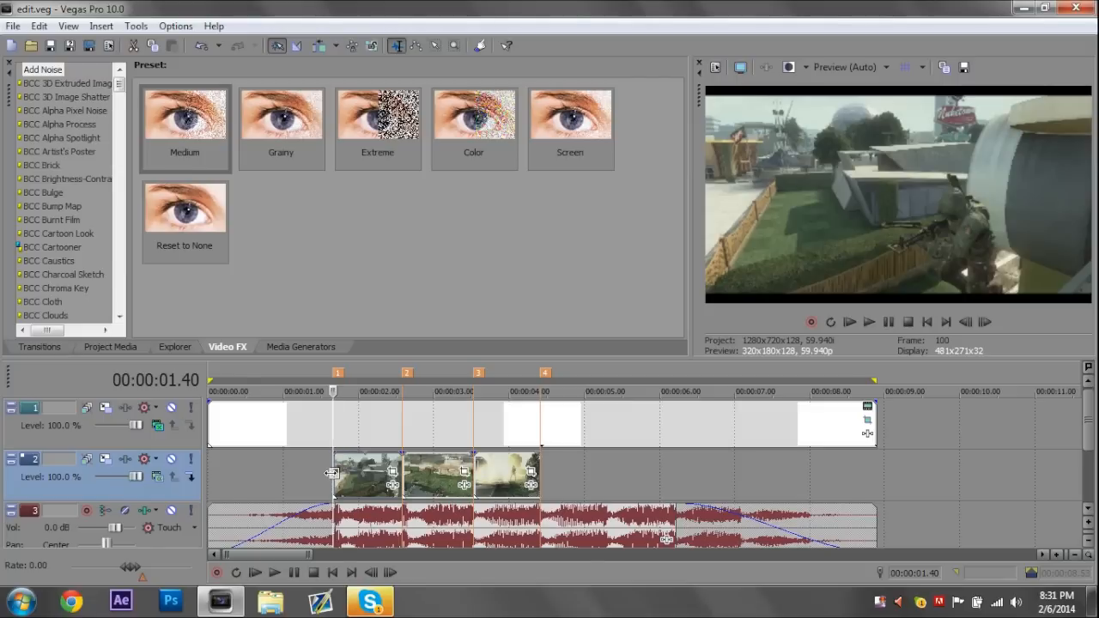
scroll(290, 540, up, 2)
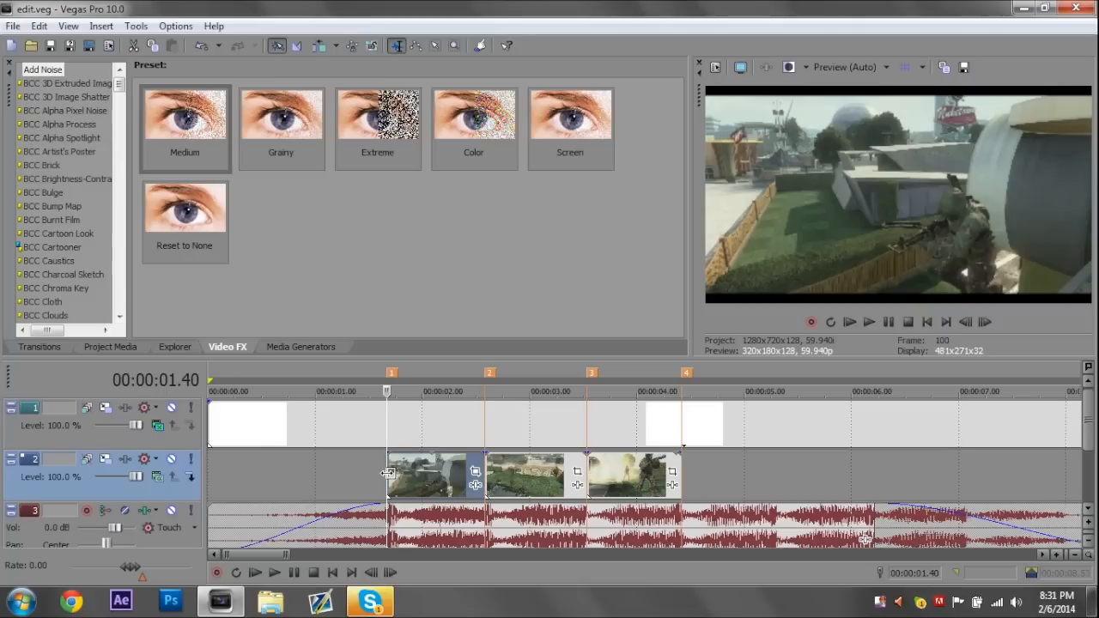
scroll(284, 552, down, 2)
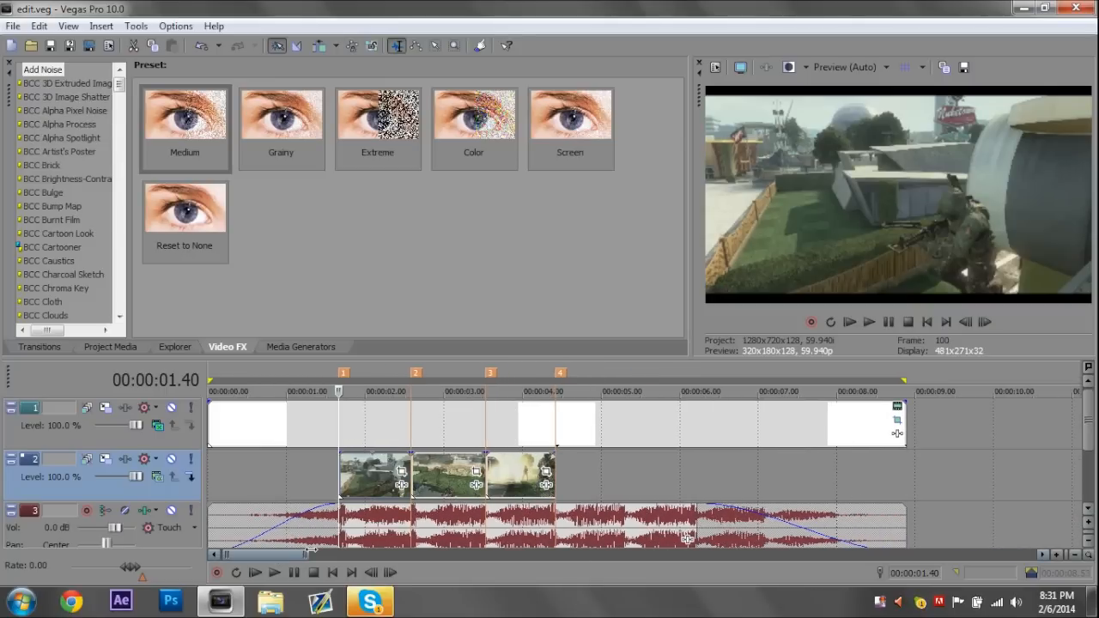
scroll(297, 547, up, 2)
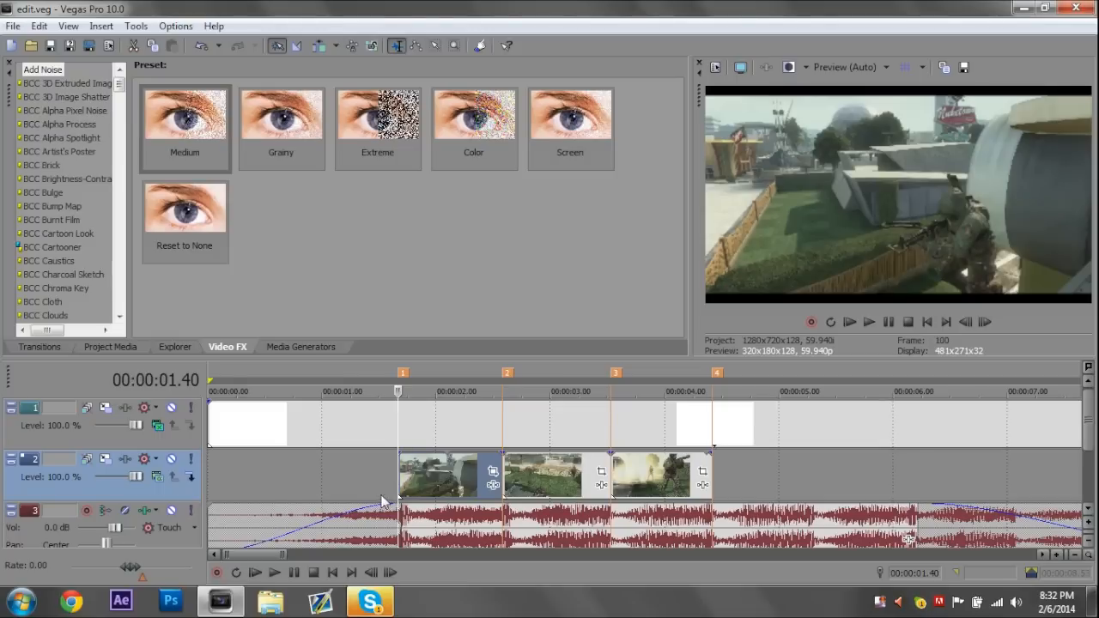
scroll(309, 544, down, 4)
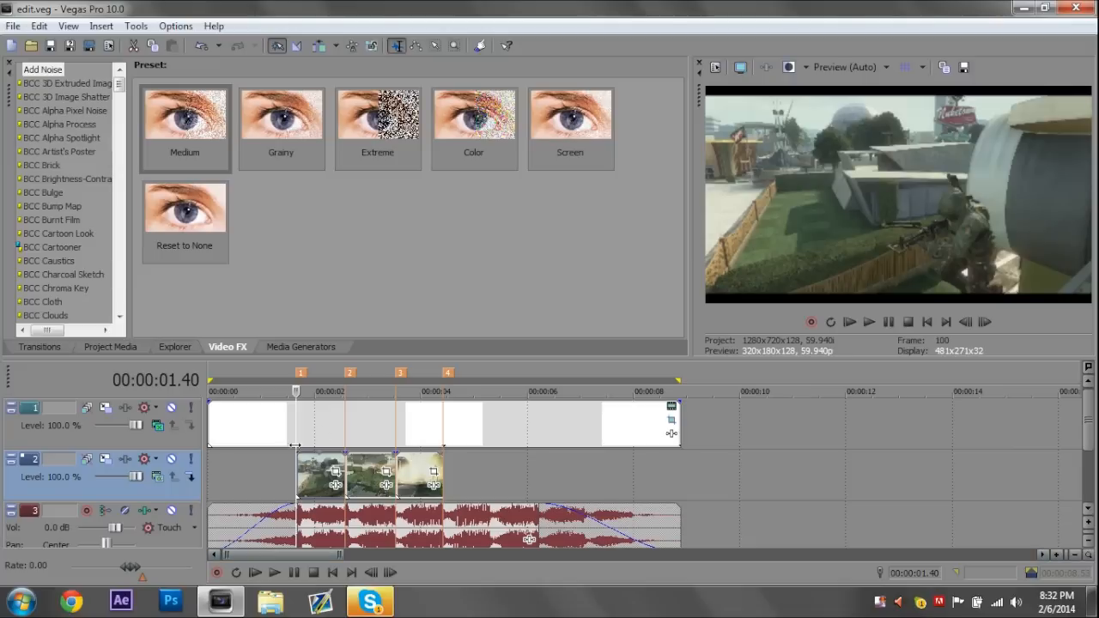
- Review the three gameplay clips on the second video track and play the edit from the start in the preview
click(314, 475)
click(361, 476)
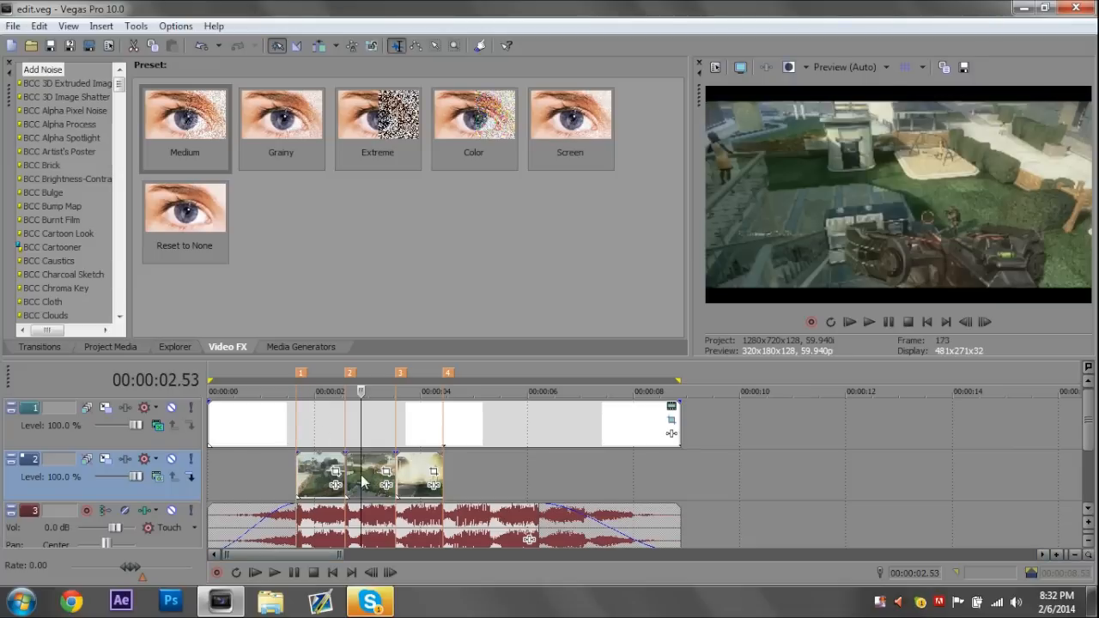
click(410, 476)
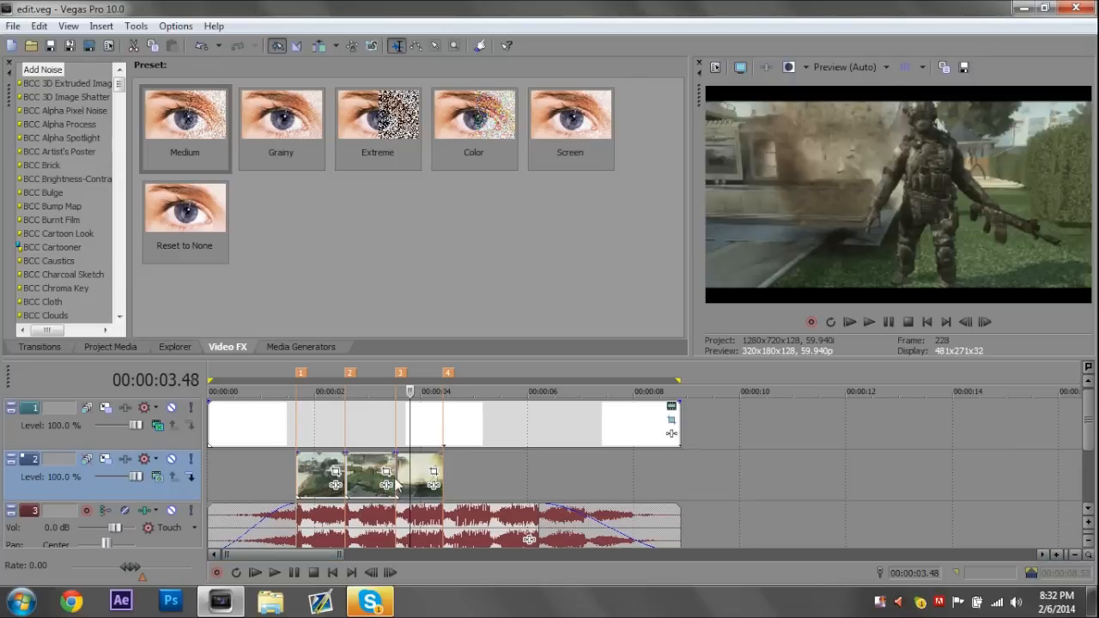
click(368, 479)
click(519, 476)
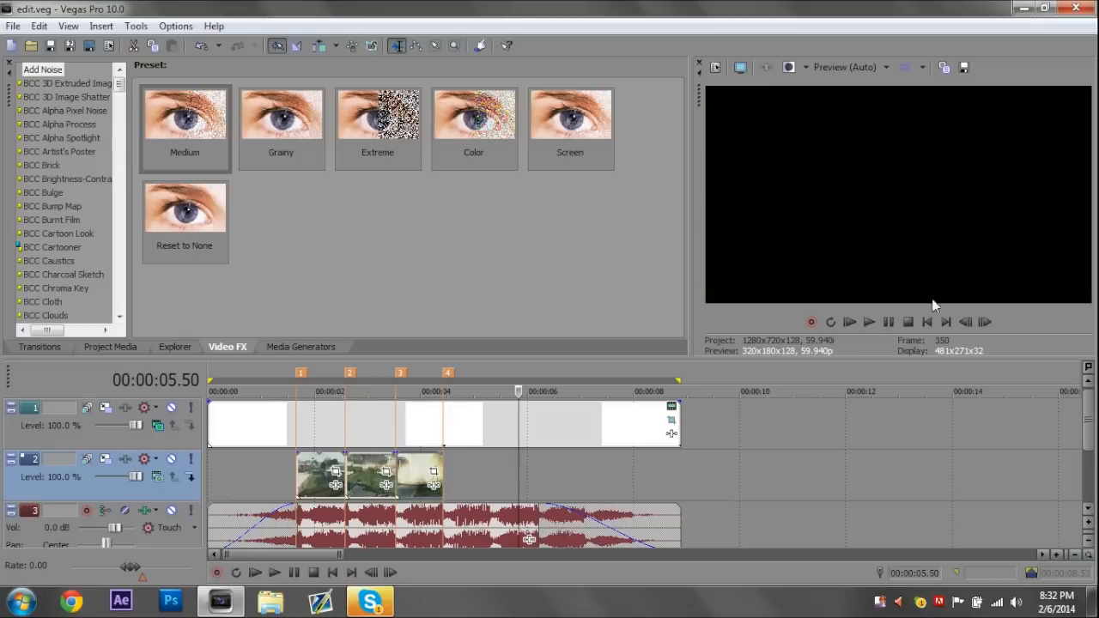
click(849, 324)
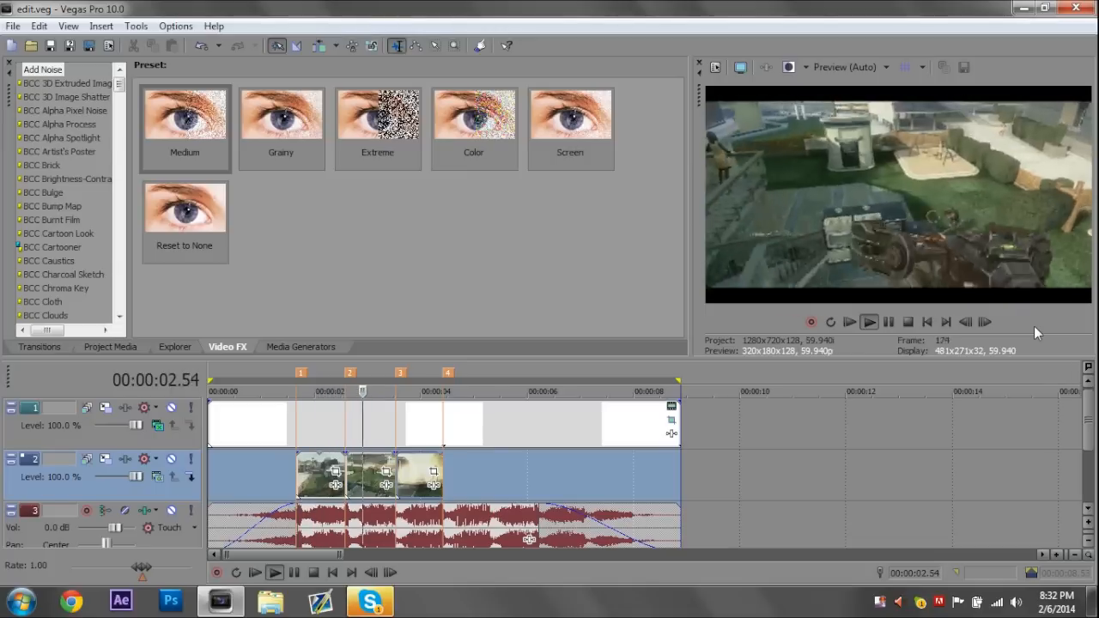
click(907, 322)
scroll(369, 477, up, 3)
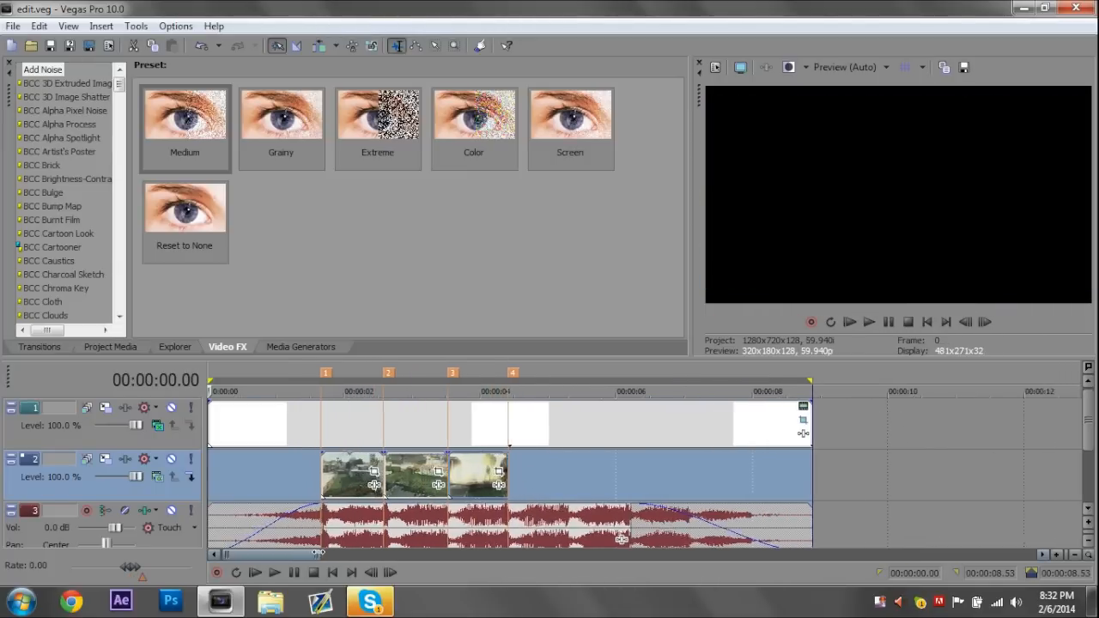
click(371, 476)
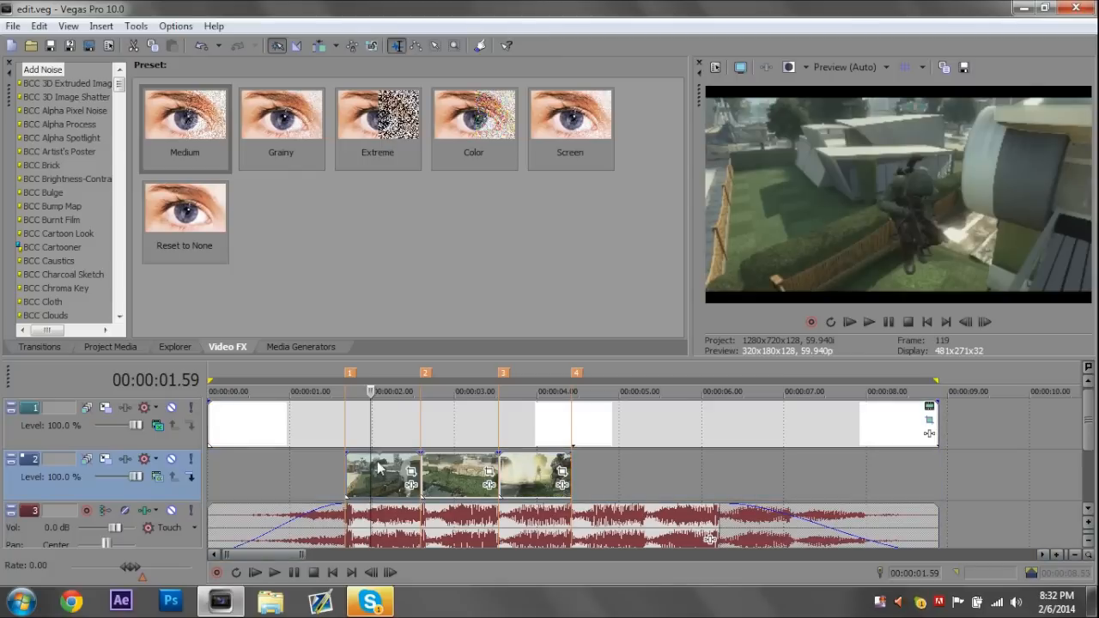
click(379, 464)
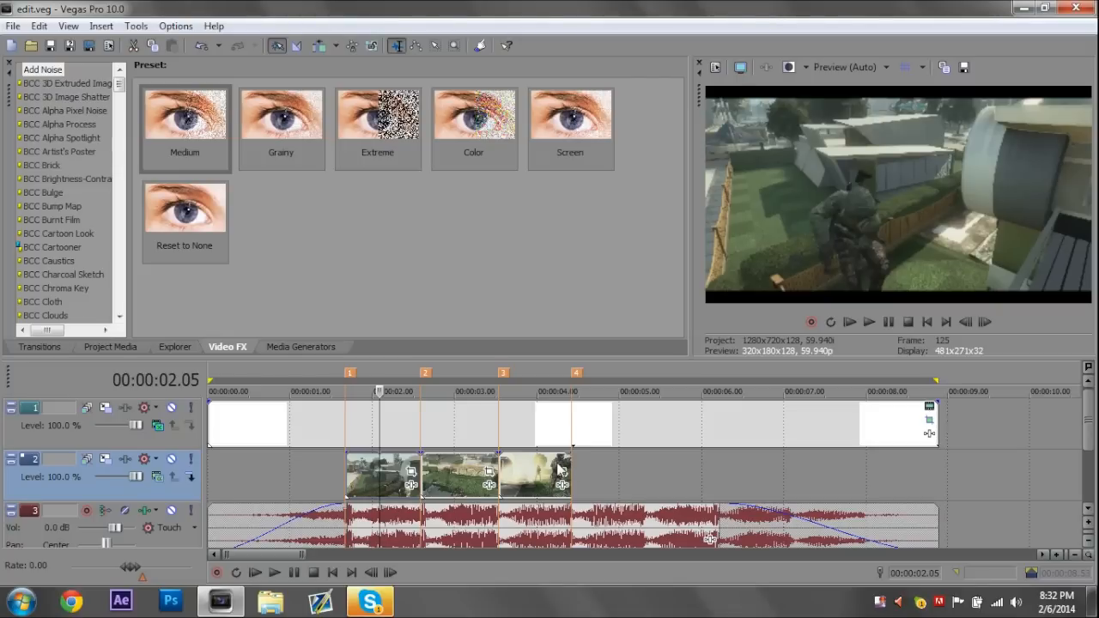
drag(320, 554, 296, 552)
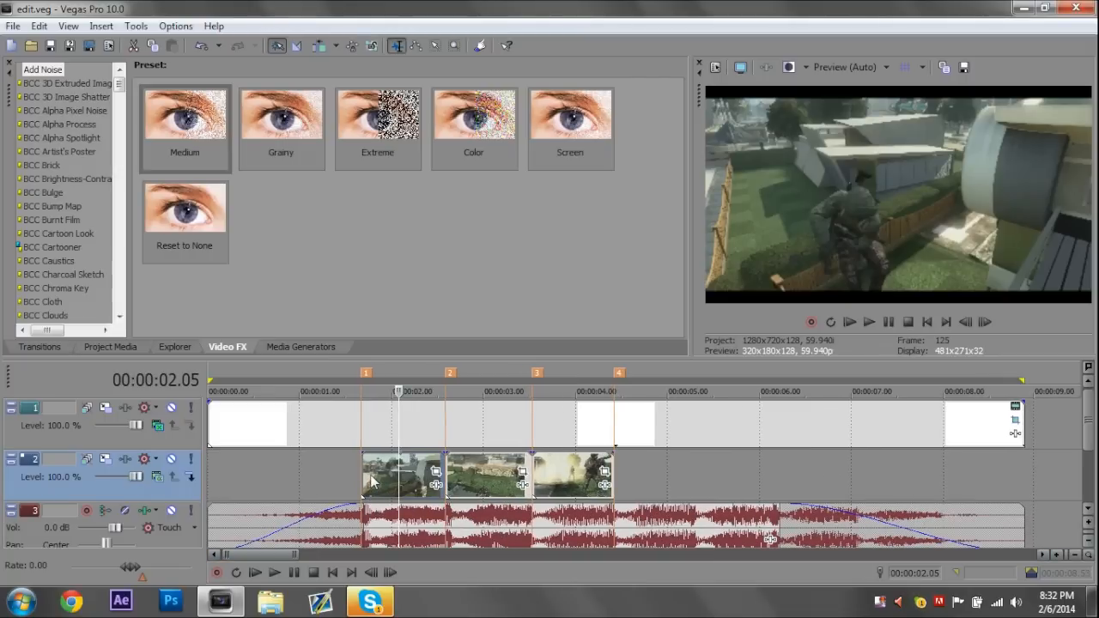
right_click(334, 436)
mouse_move(486, 335)
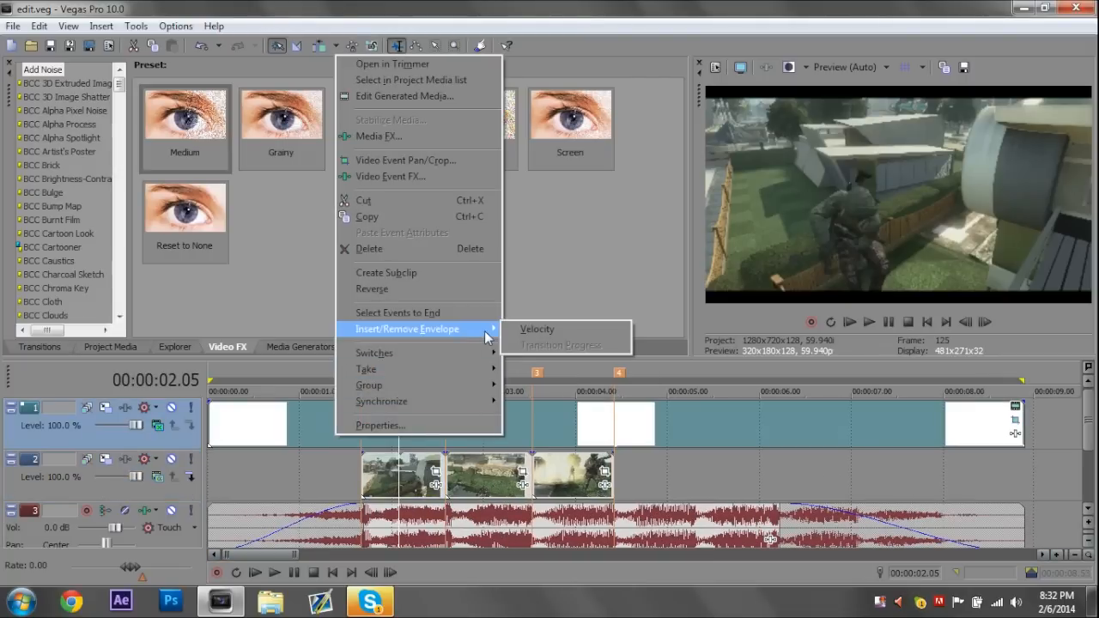
right_click(401, 472)
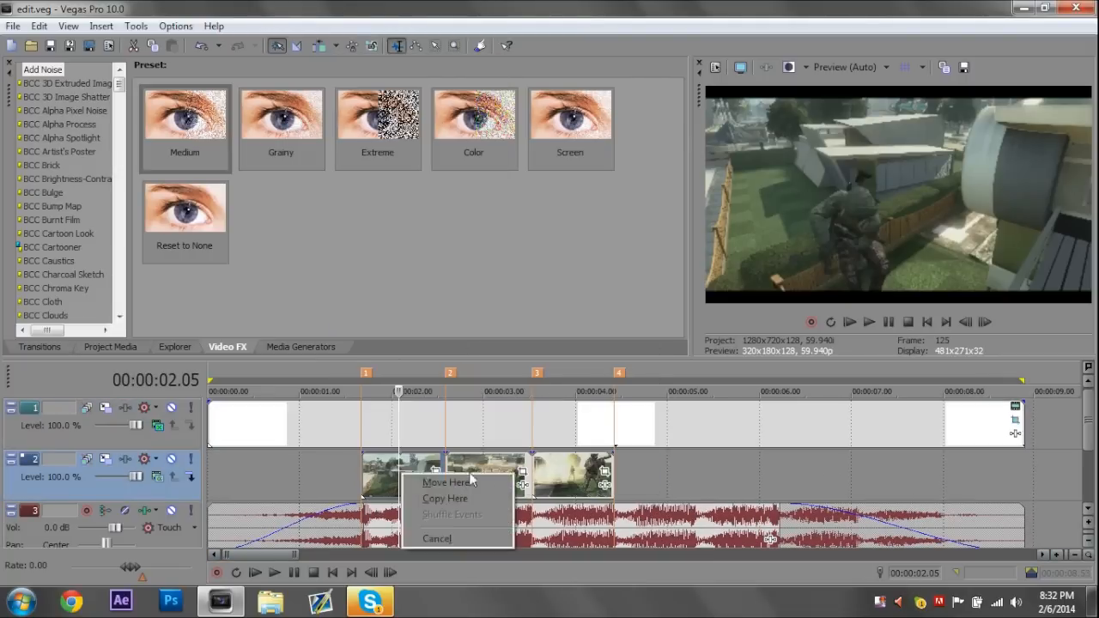
right_click(370, 486)
right_click(391, 458)
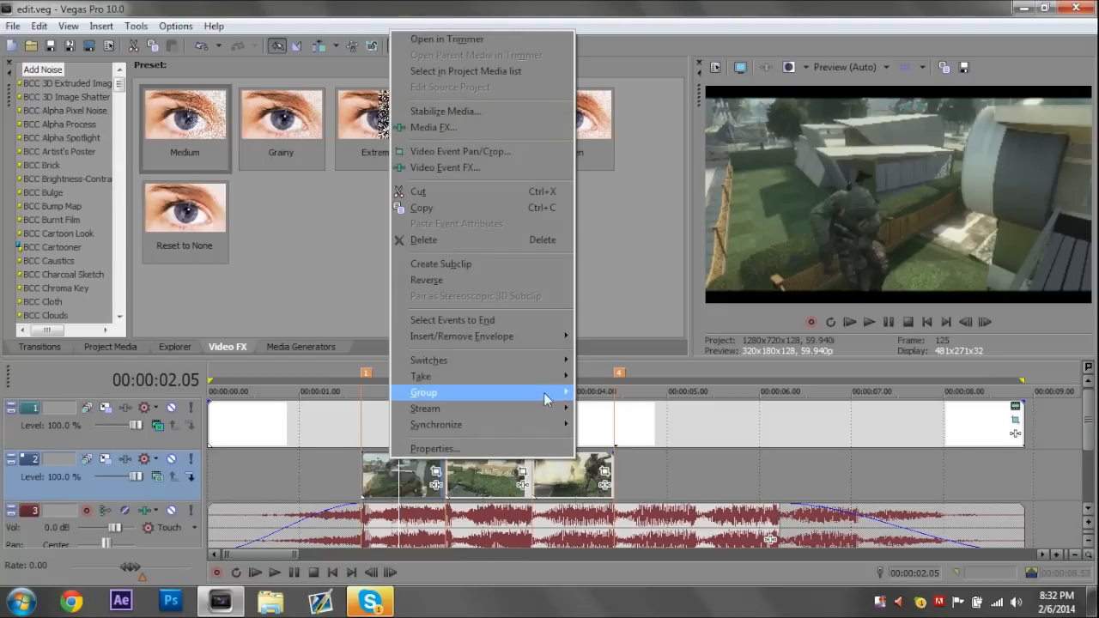
click(391, 481)
right_click(392, 480)
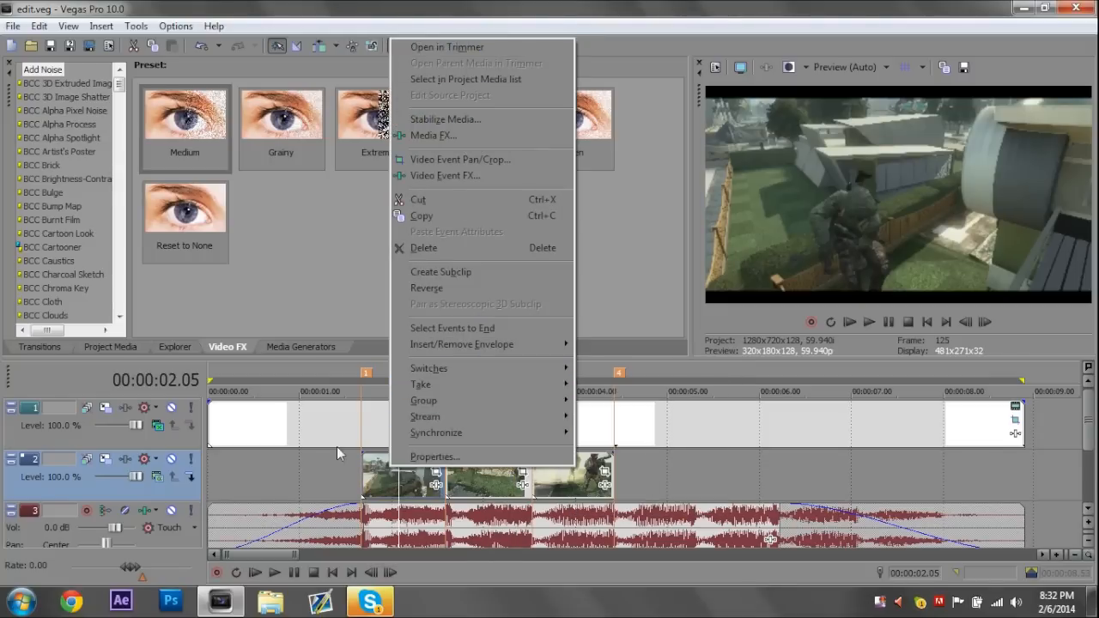
click(337, 447)
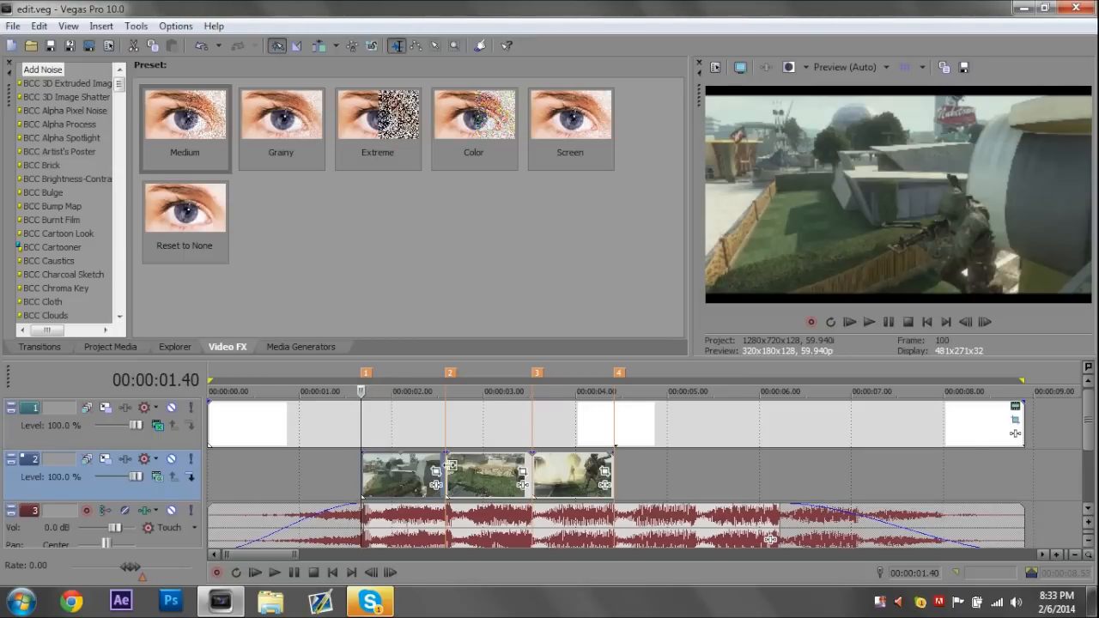
- Insert a Velocity envelope on the first gameplay clip of the second video track
click(447, 462)
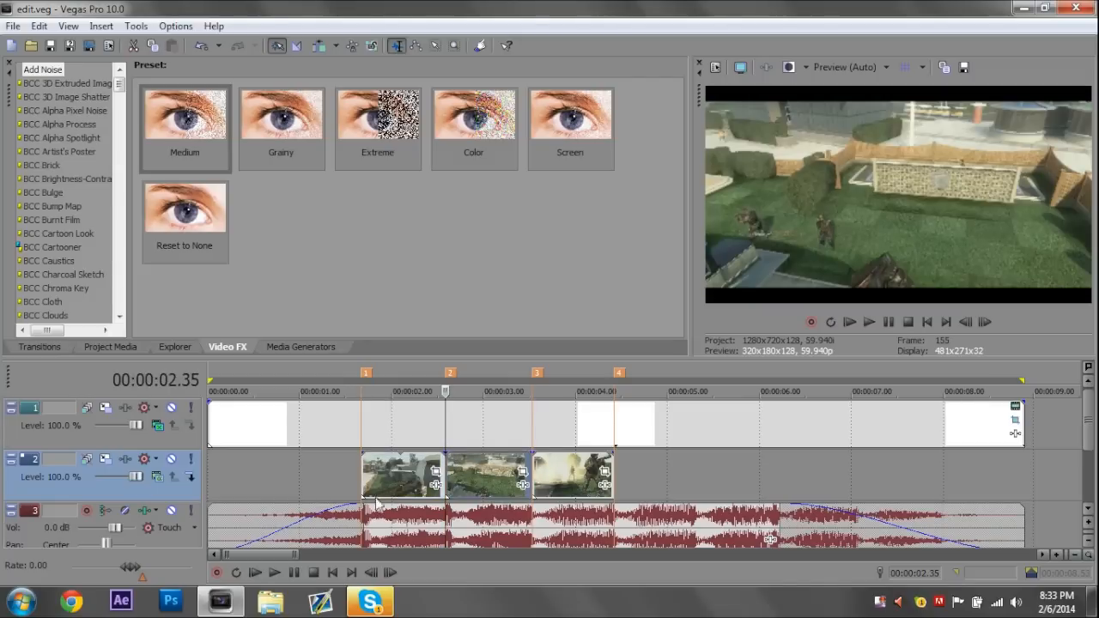
click(361, 472)
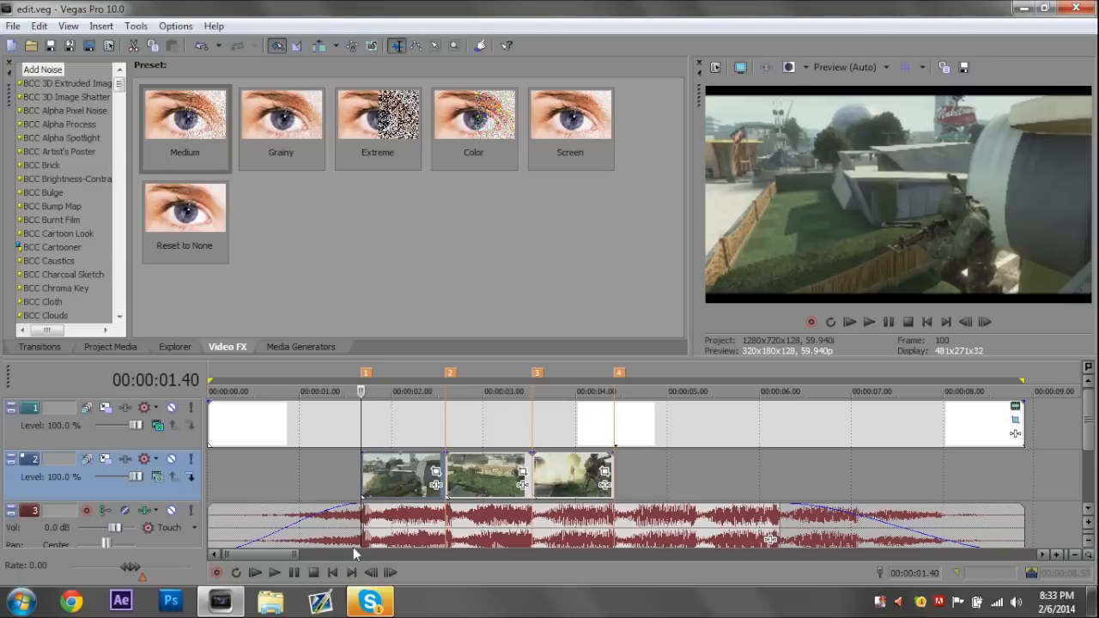
scroll(378, 473, up, 2)
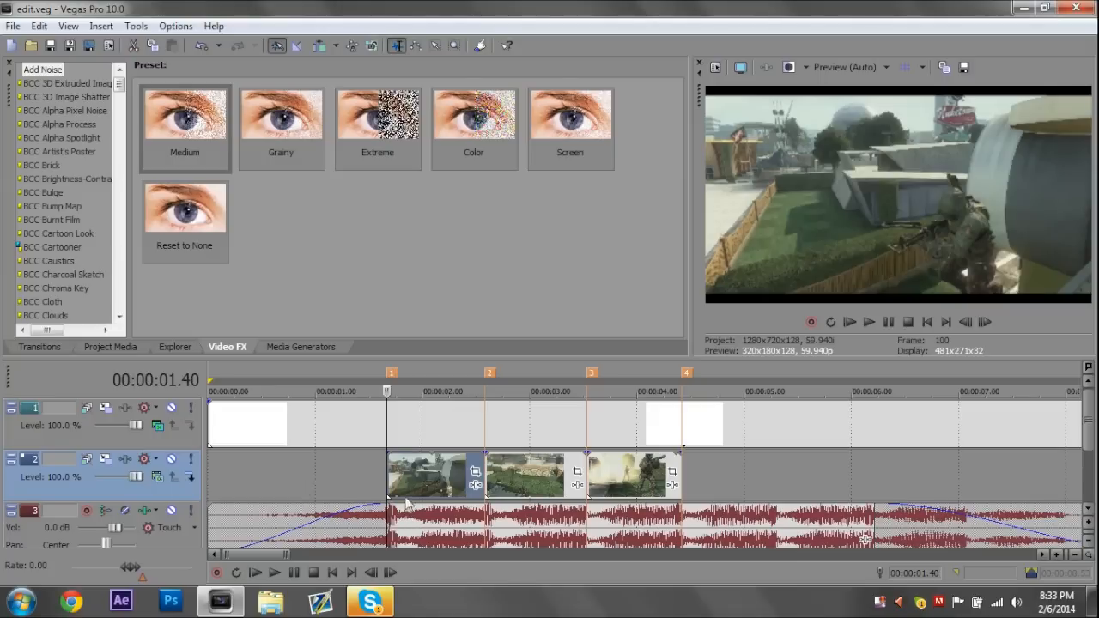
right_click(421, 468)
mouse_move(565, 380)
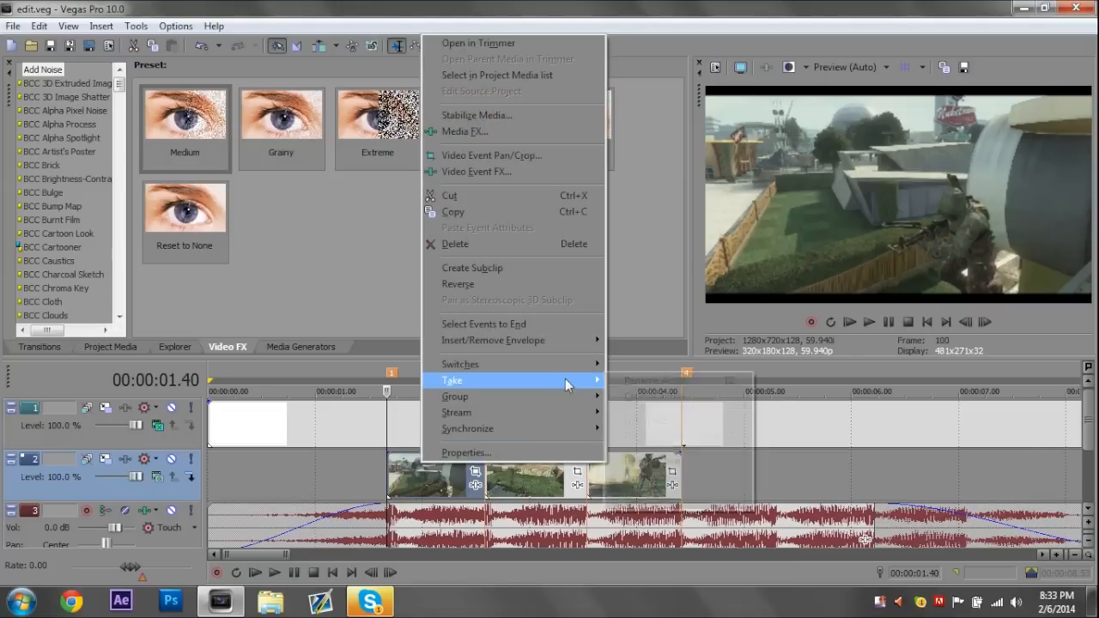
right_click(418, 484)
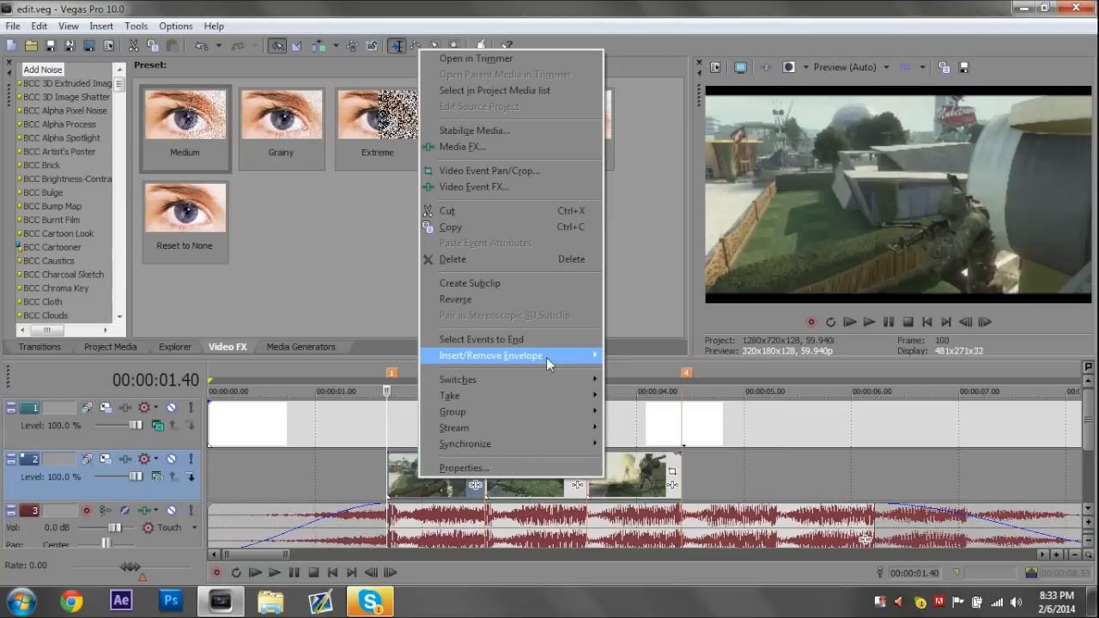
mouse_move(548, 356)
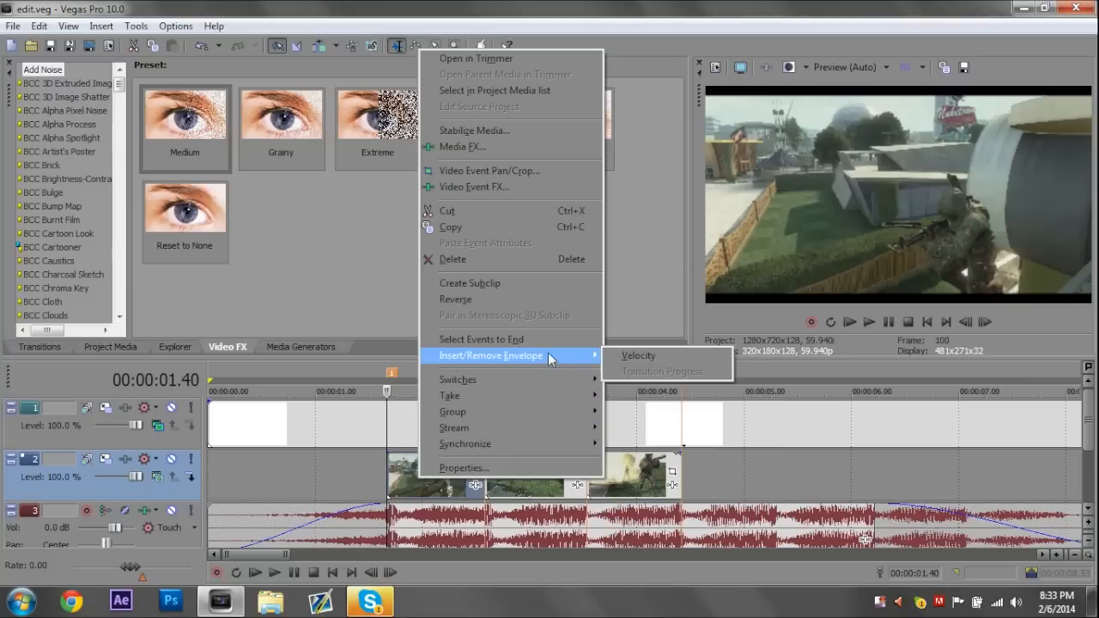
click(628, 360)
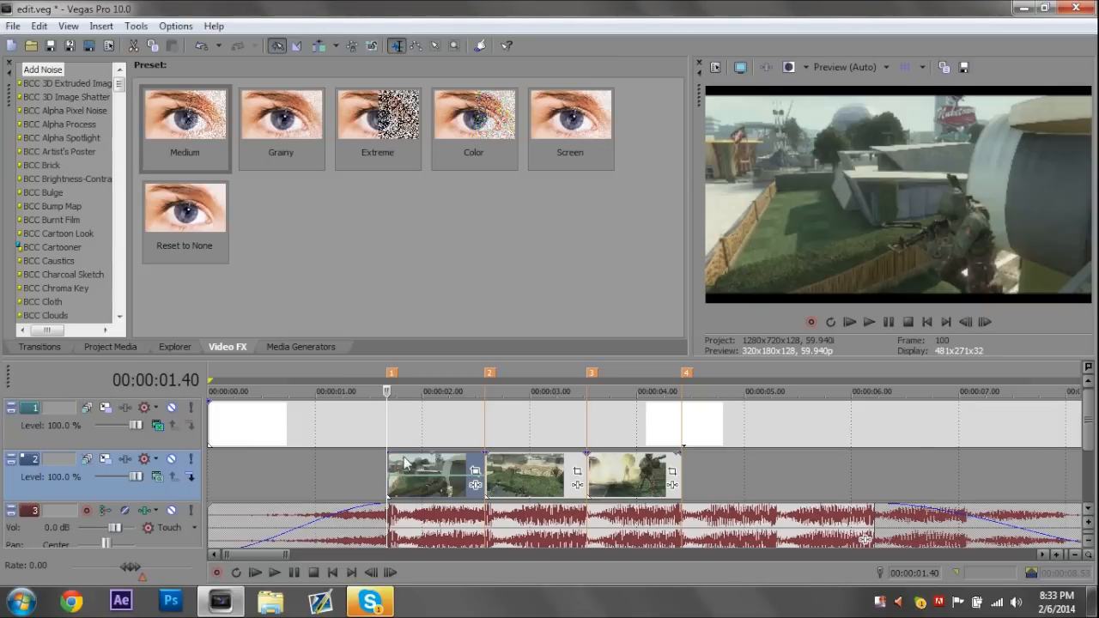
- Raise the first clip's velocity envelope to 300%, add a point at 00:00:01.54, and set that point to 10%
mouse_move(412, 461)
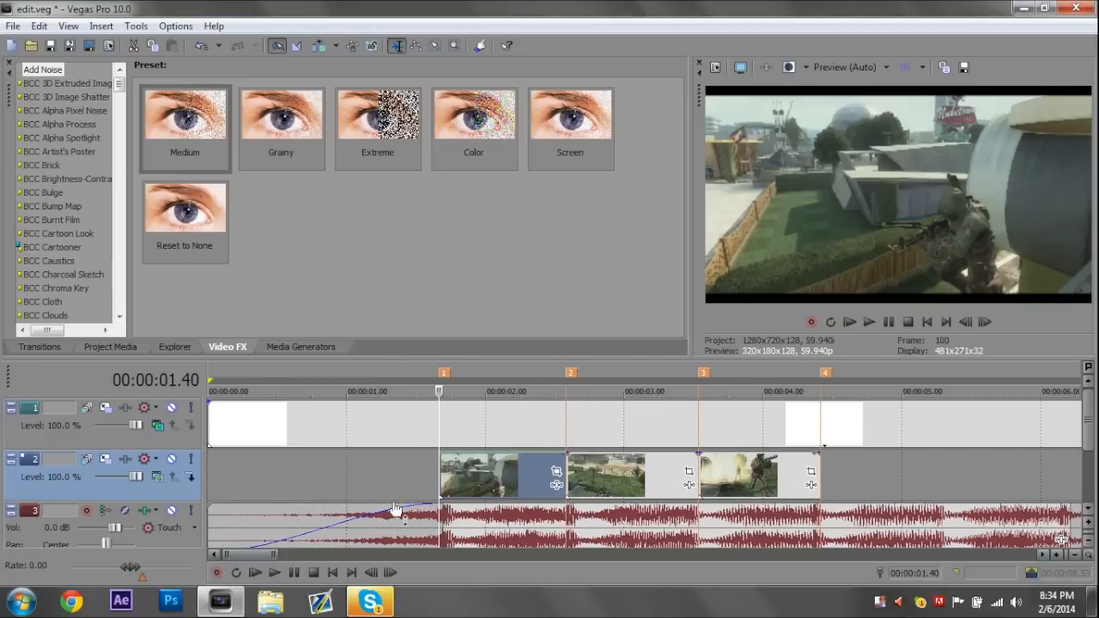
click(470, 462)
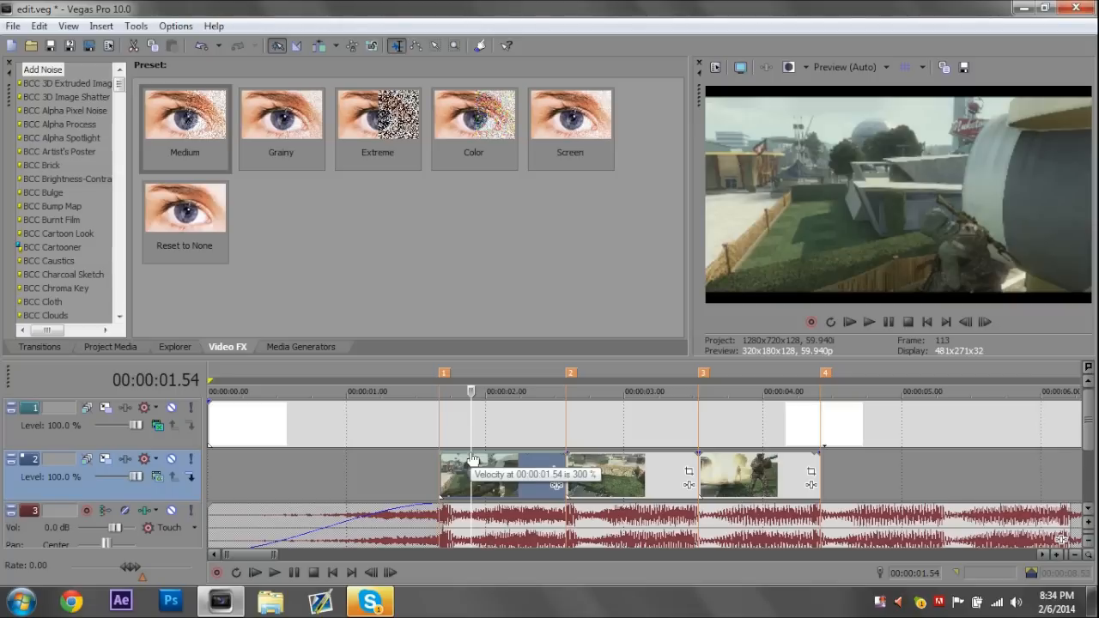
right_click(471, 461)
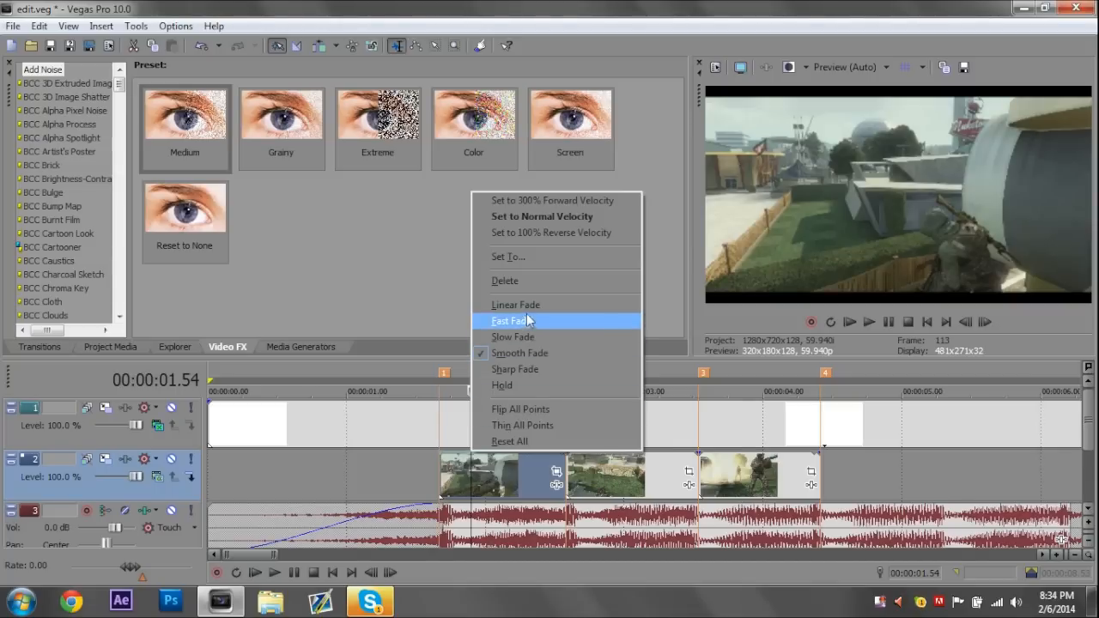
click(540, 257)
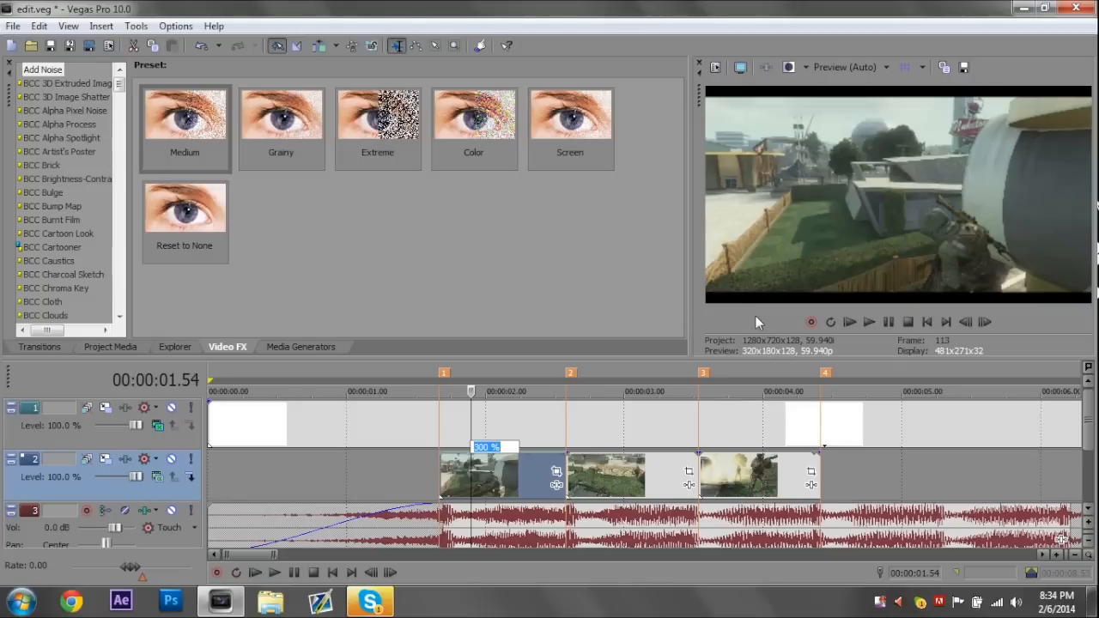
text(10)
key(Return)
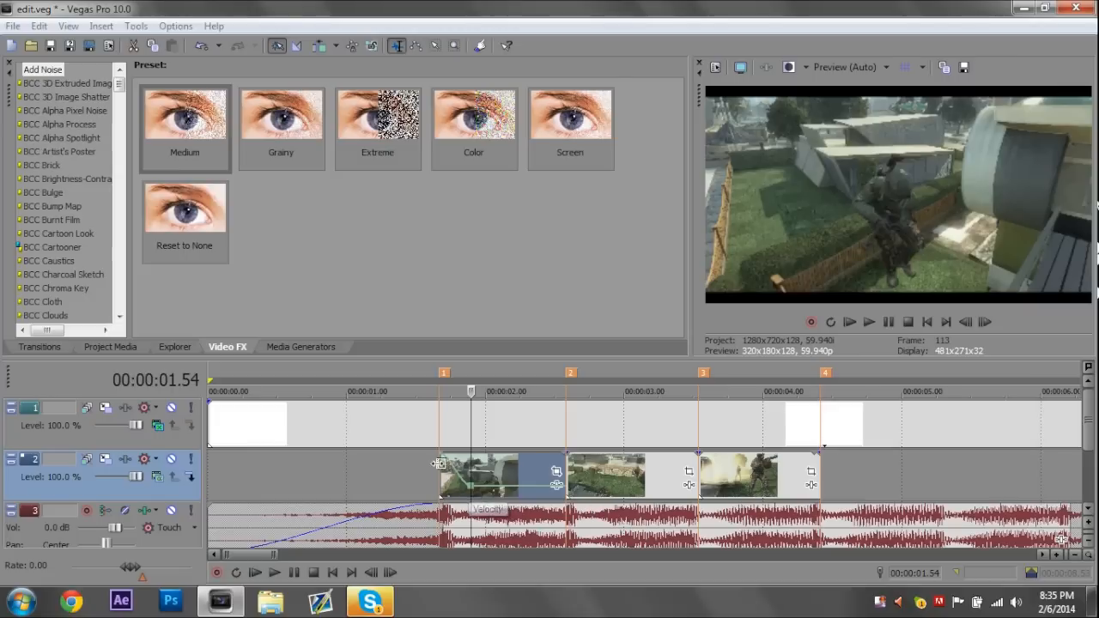
- Change the velocity curve between the first clip's start and the 00:00:01.54 point to Fast Fade
mouse_move(468, 492)
right_click(455, 475)
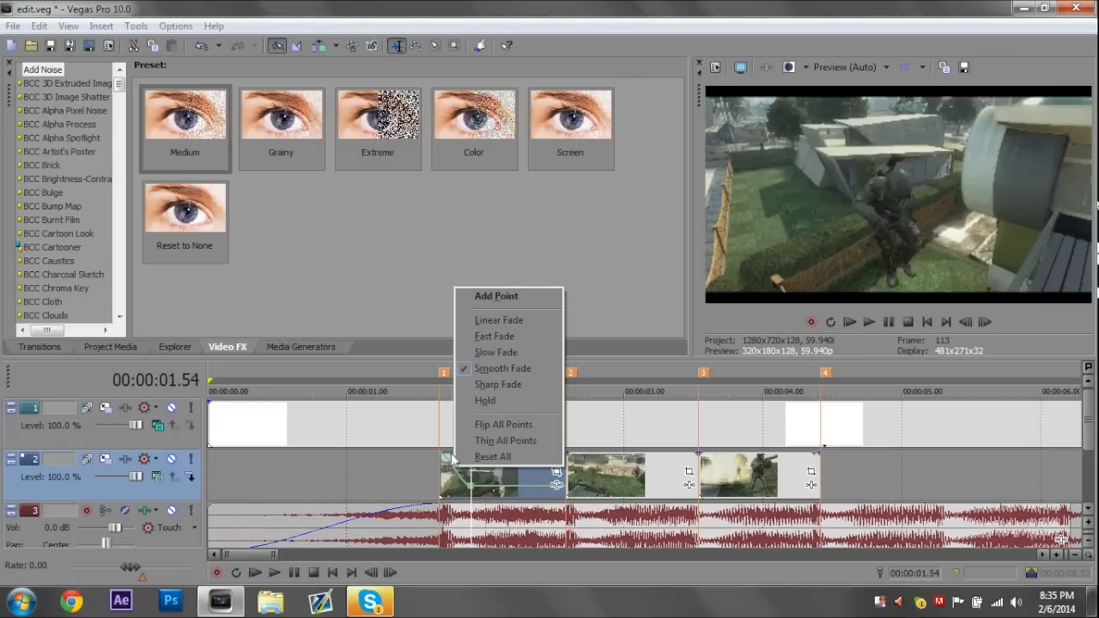
click(519, 337)
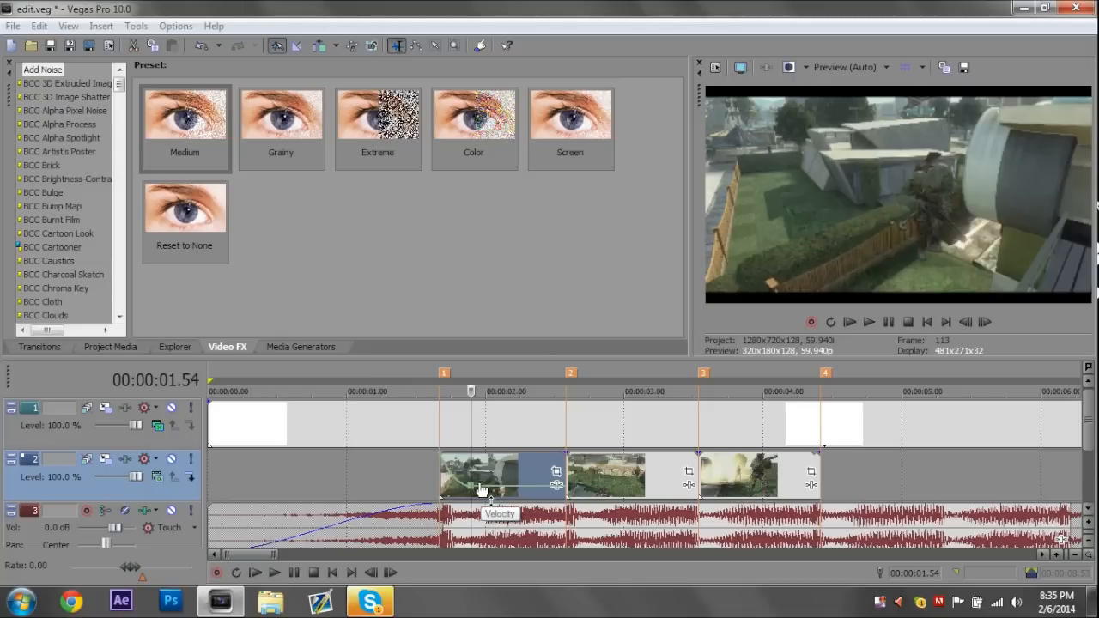
- Add velocity points at 00:00:02.20 and at the first clip's end (00:00:02.35), and raise the end point to the top of the envelope
click(532, 491)
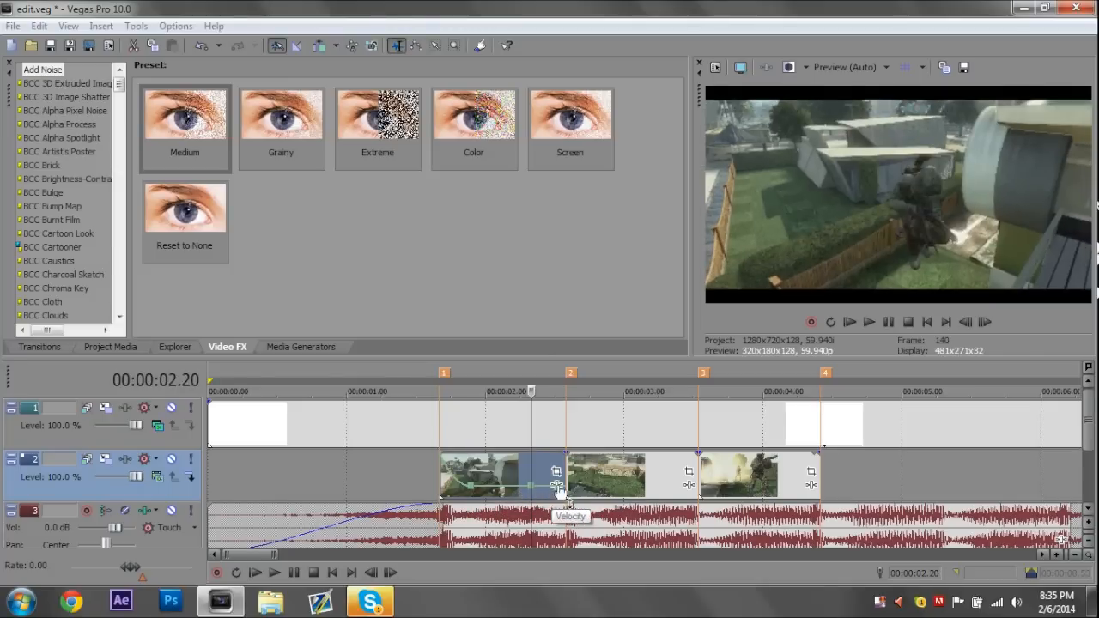
click(567, 491)
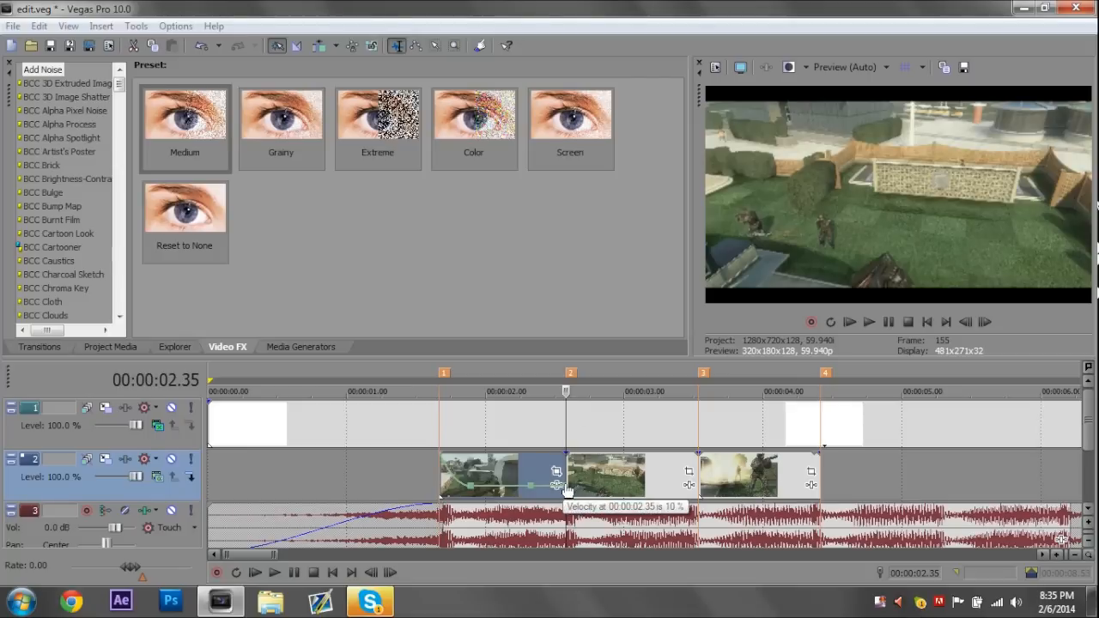
drag(567, 488, 564, 451)
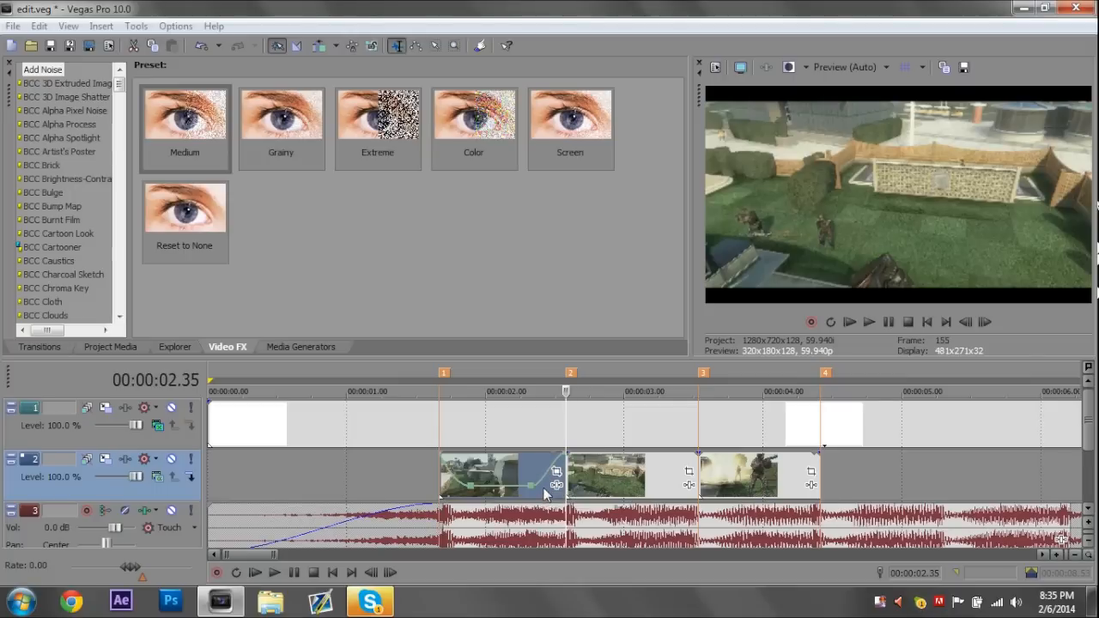
- Change the velocity curve rising to the first clip's end to Slow Fade and move its two low points closer to the clip edges
right_click(554, 472)
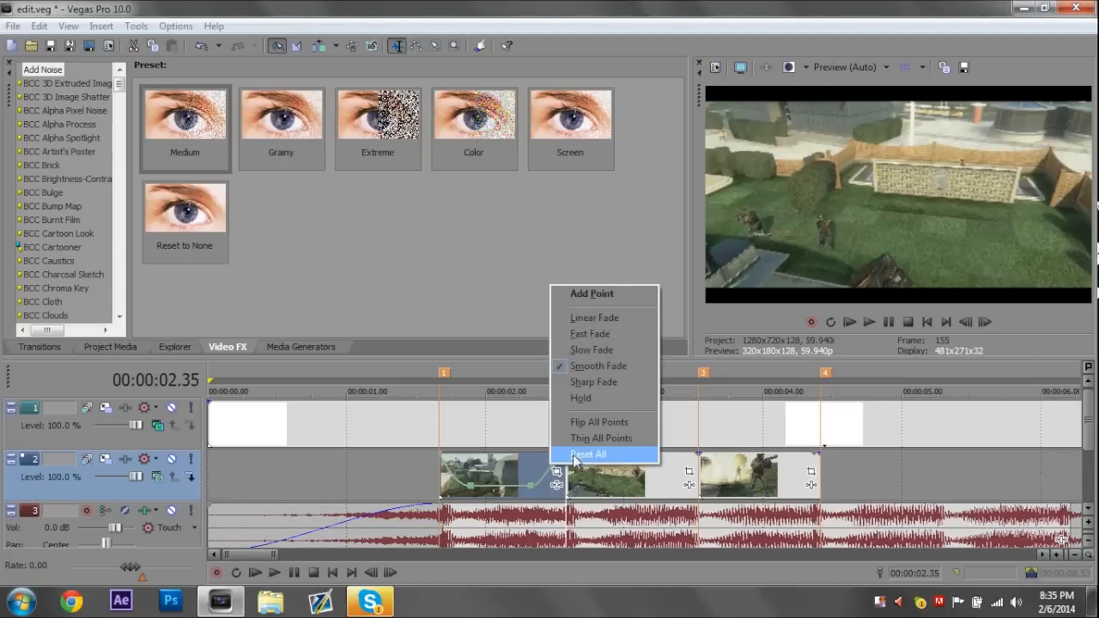
click(629, 339)
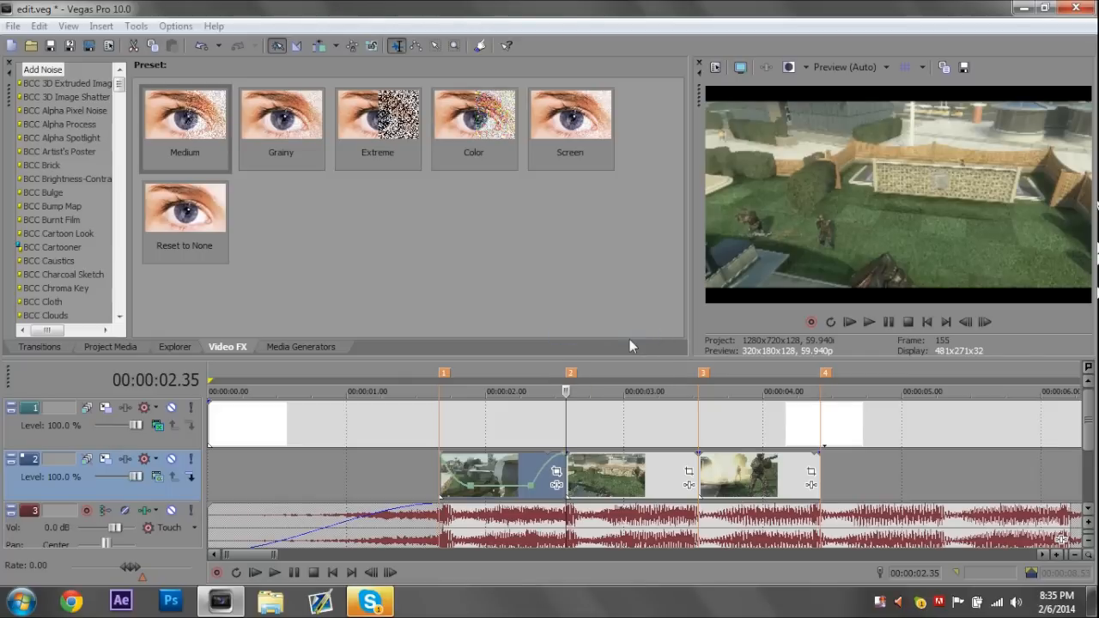
right_click(547, 464)
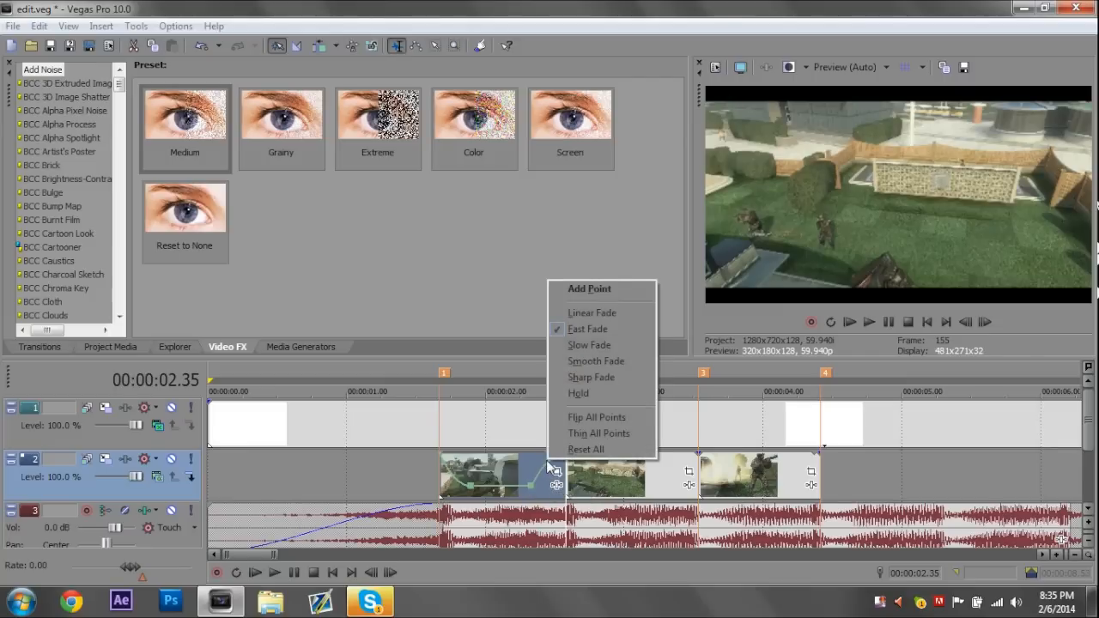
click(617, 344)
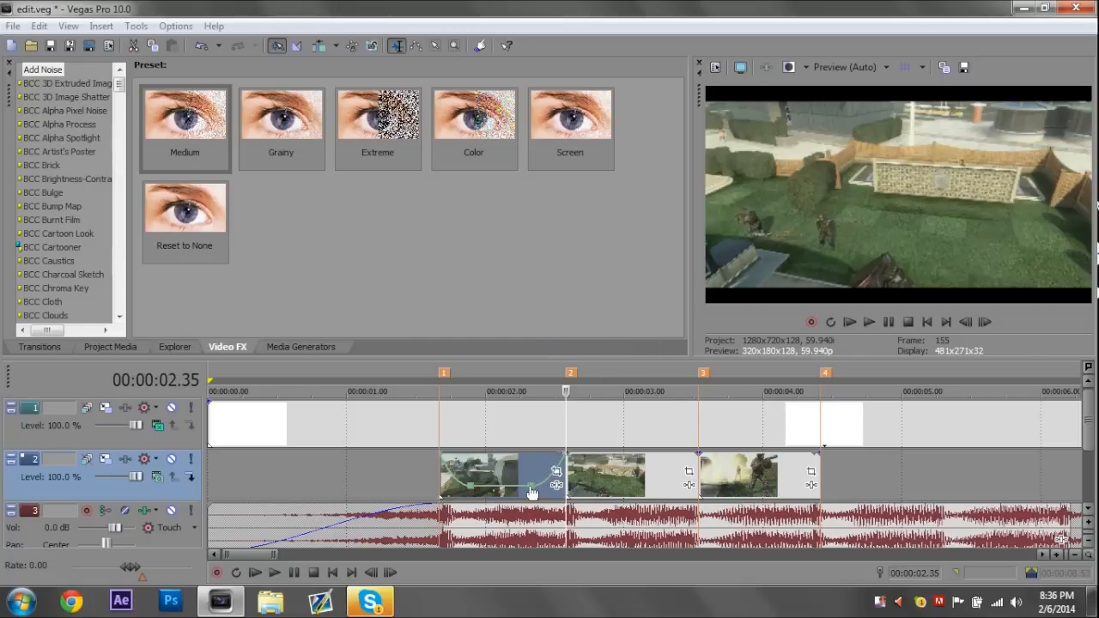
drag(532, 492, 546, 492)
drag(474, 491, 470, 490)
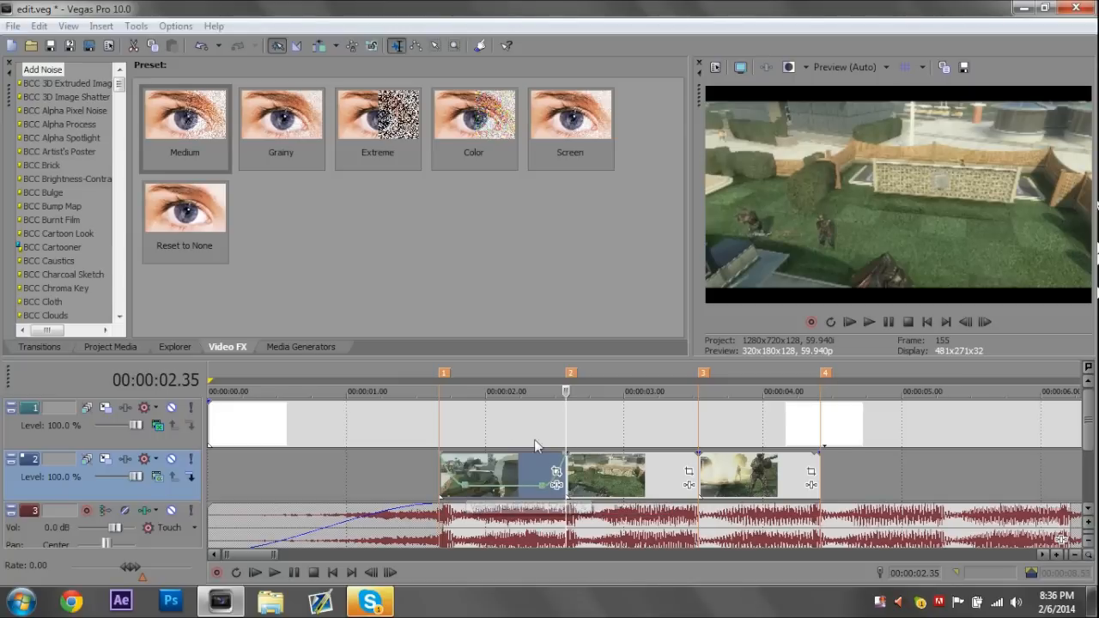
- Set the loop region to the first clip and play it back to check the velocity changes against the music
double_click(448, 481)
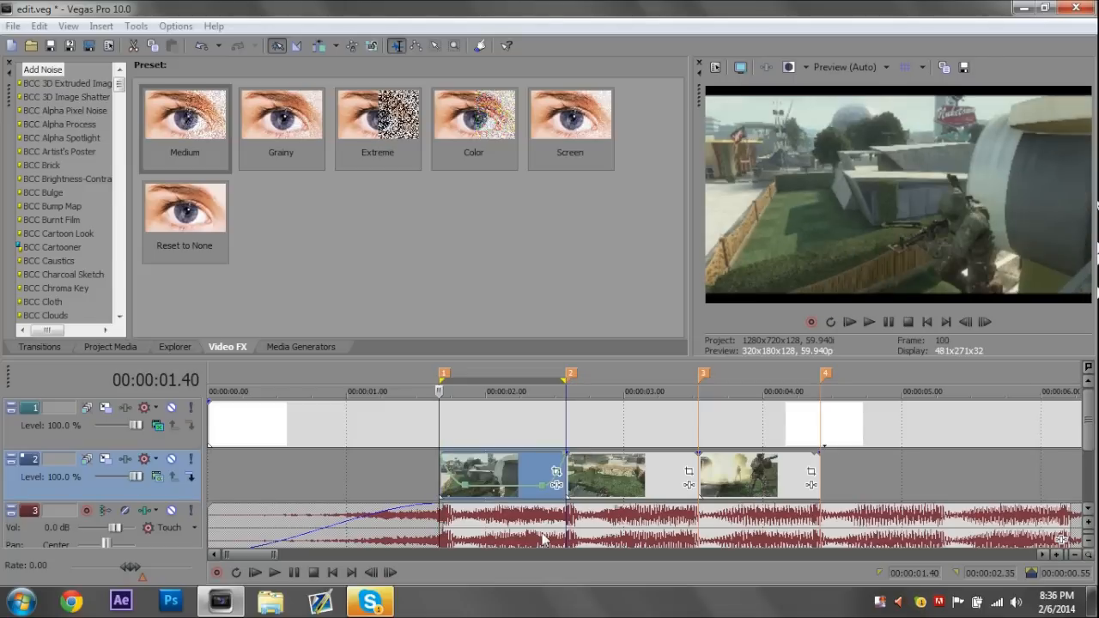
key(space)
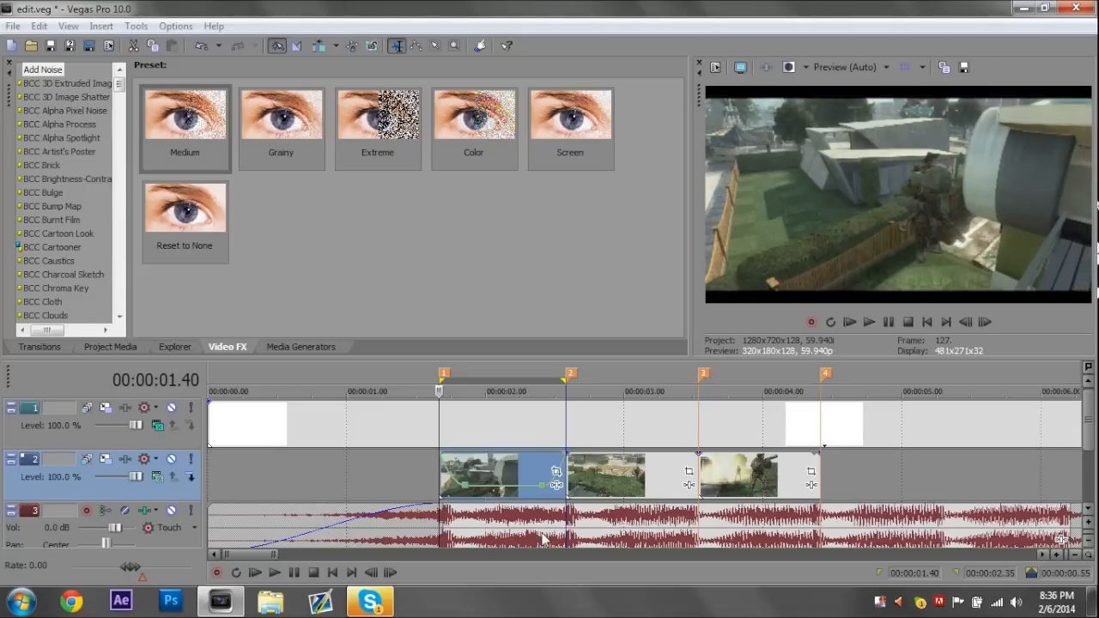
key(space)
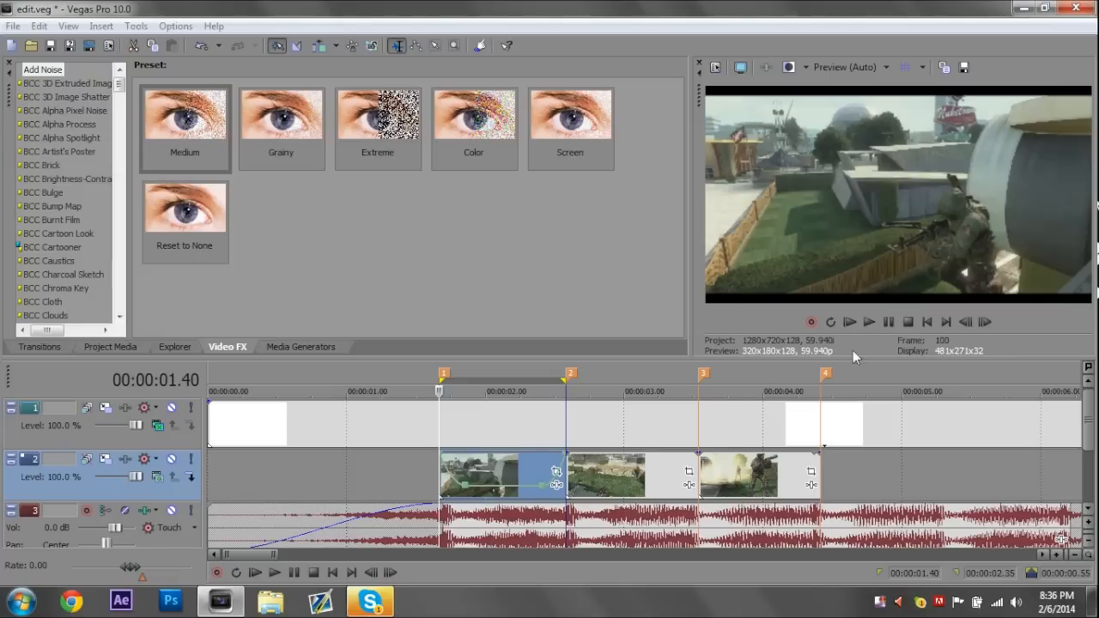
click(869, 322)
key(space)
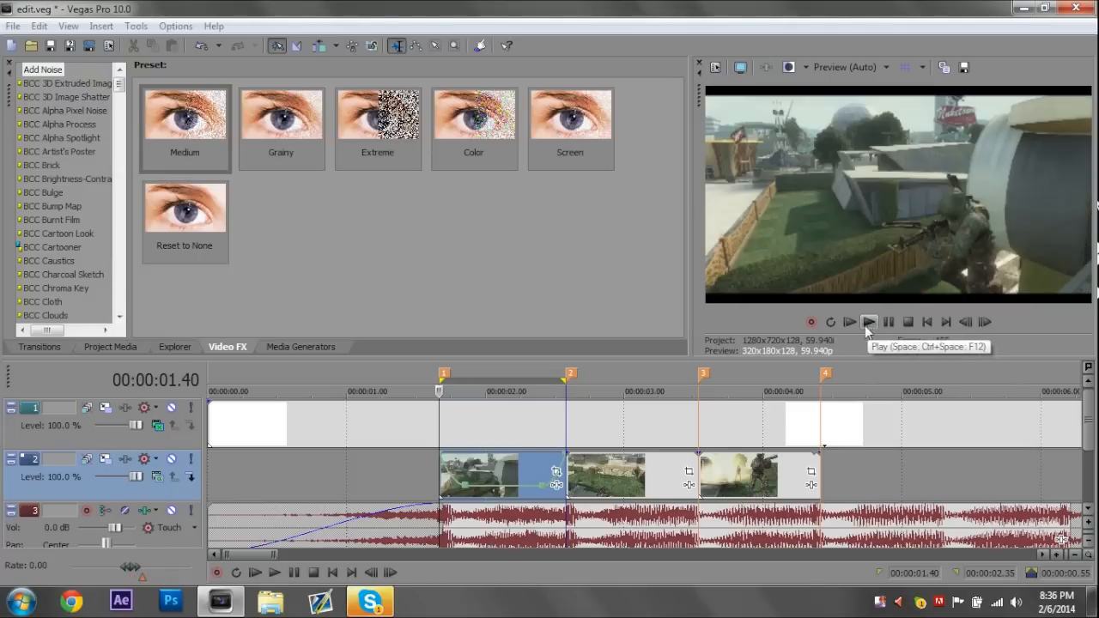
click(863, 322)
key(space)
click(863, 322)
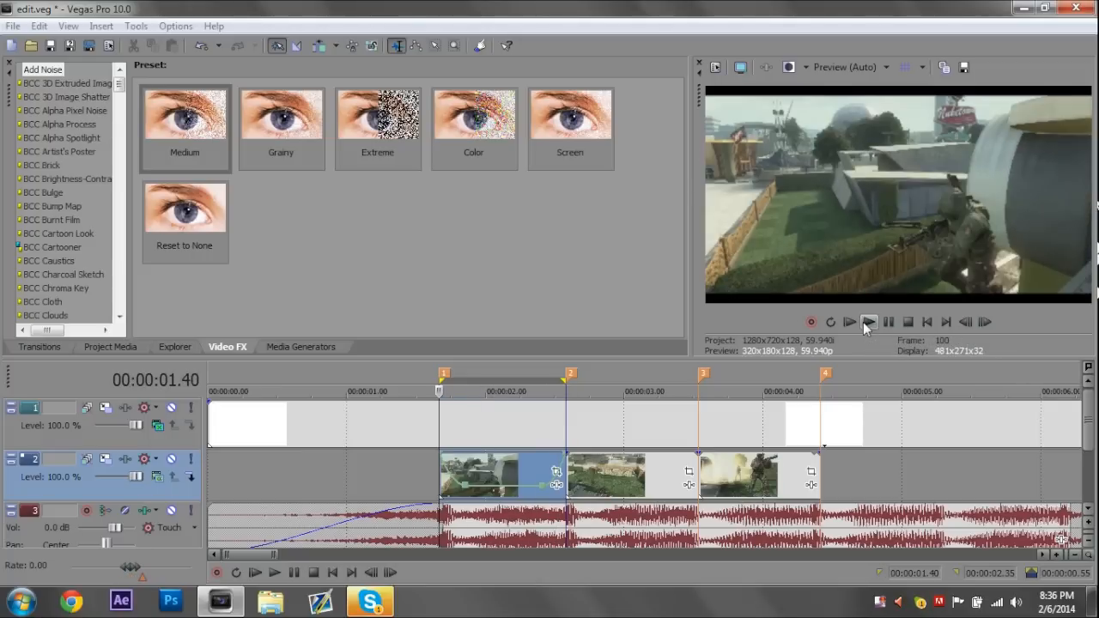
click(434, 464)
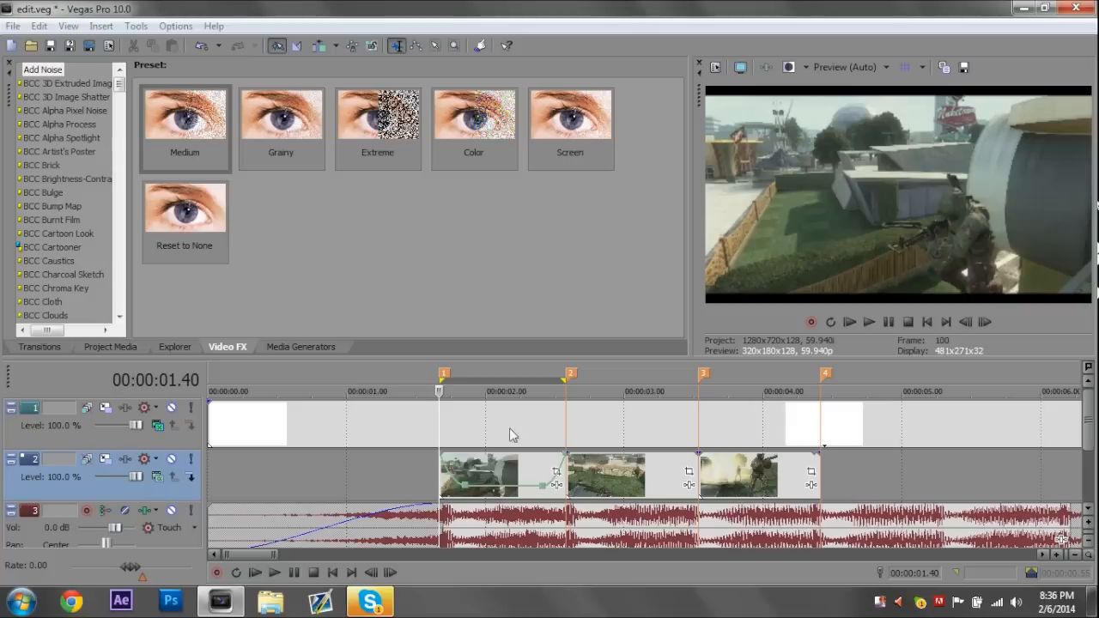
- Insert a Velocity envelope on the second gameplay clip and raise it to 300%
click(574, 472)
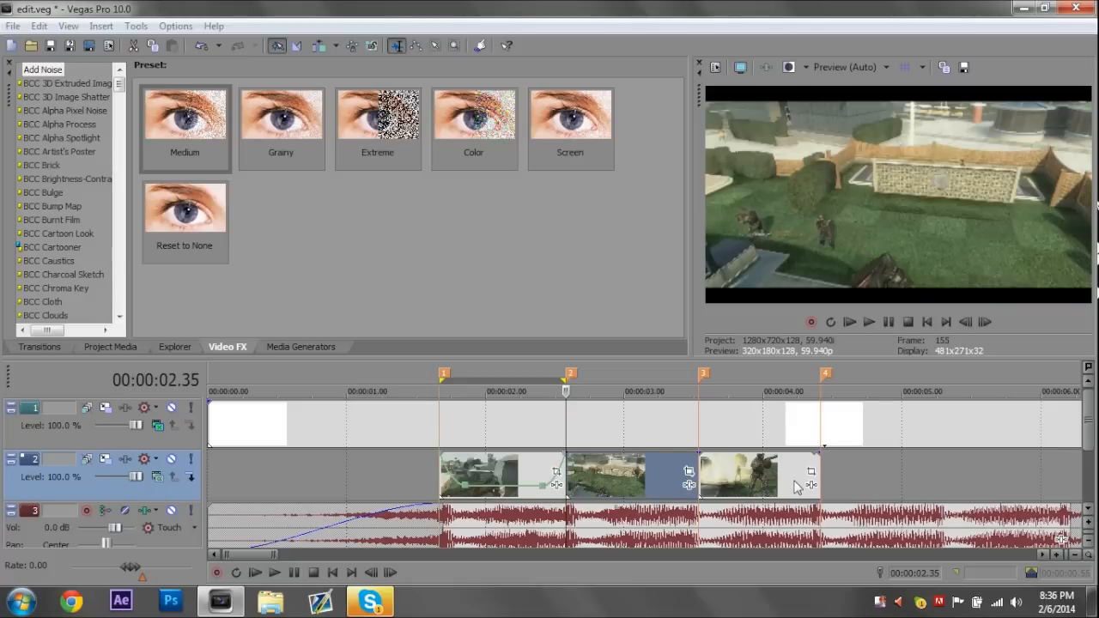
right_click(620, 474)
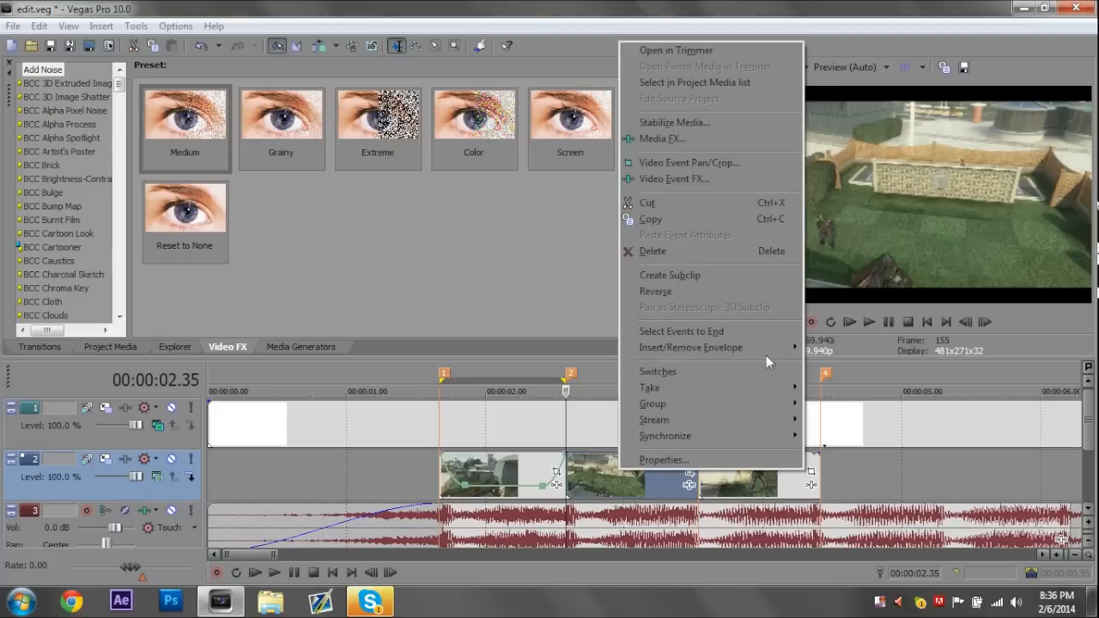
click(854, 348)
mouse_move(598, 475)
mouse_down()
mouse_move(591, 446)
mouse_move(592, 458)
mouse_up()
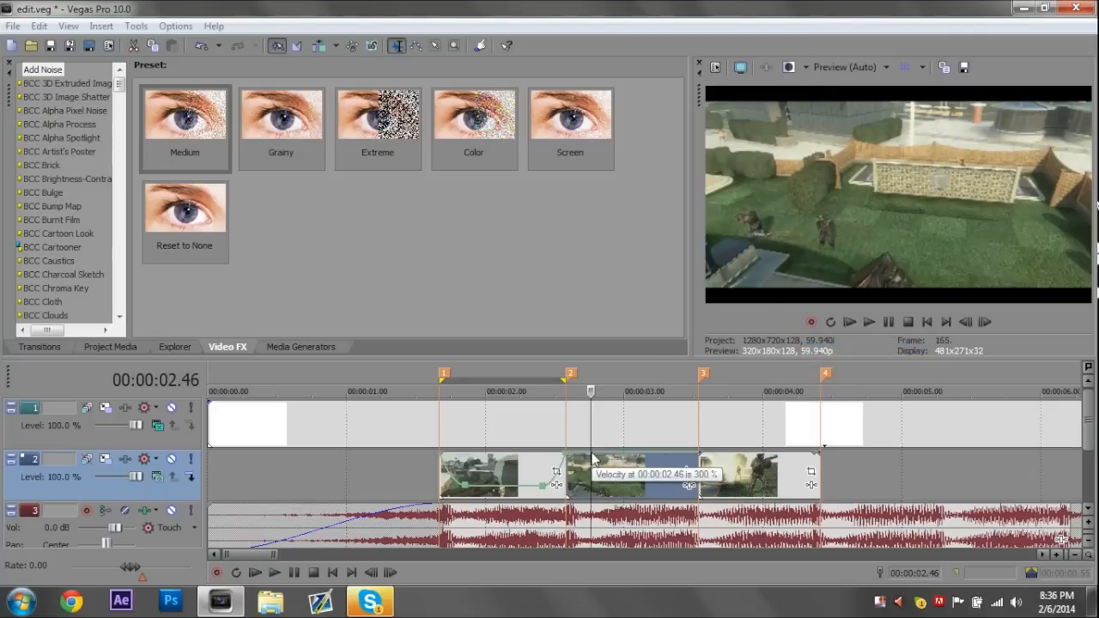
- Set the second clip's velocity point at 00:00:02.46 to 10% and change the curve leading down to it to Fast Fade
right_click(592, 459)
click(700, 258)
text(10)
key(Return)
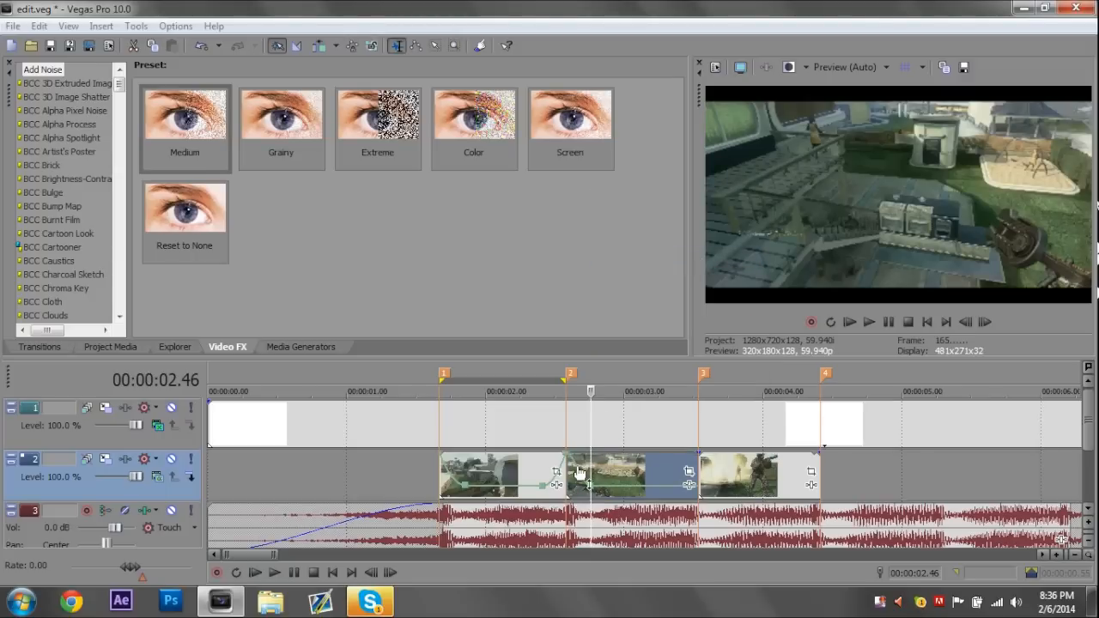
right_click(581, 472)
click(652, 334)
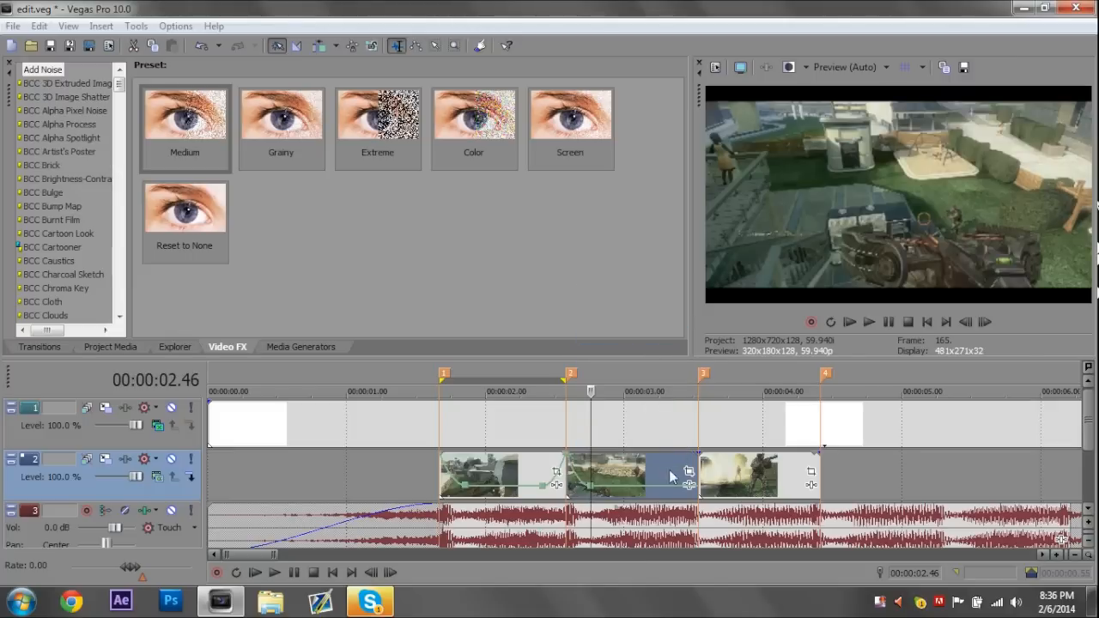
- Add velocity points at 00:00:03.18 and 00:00:03.31 on the second clip, with the latter at 300%, joined by a Slow Fade curve
click(665, 485)
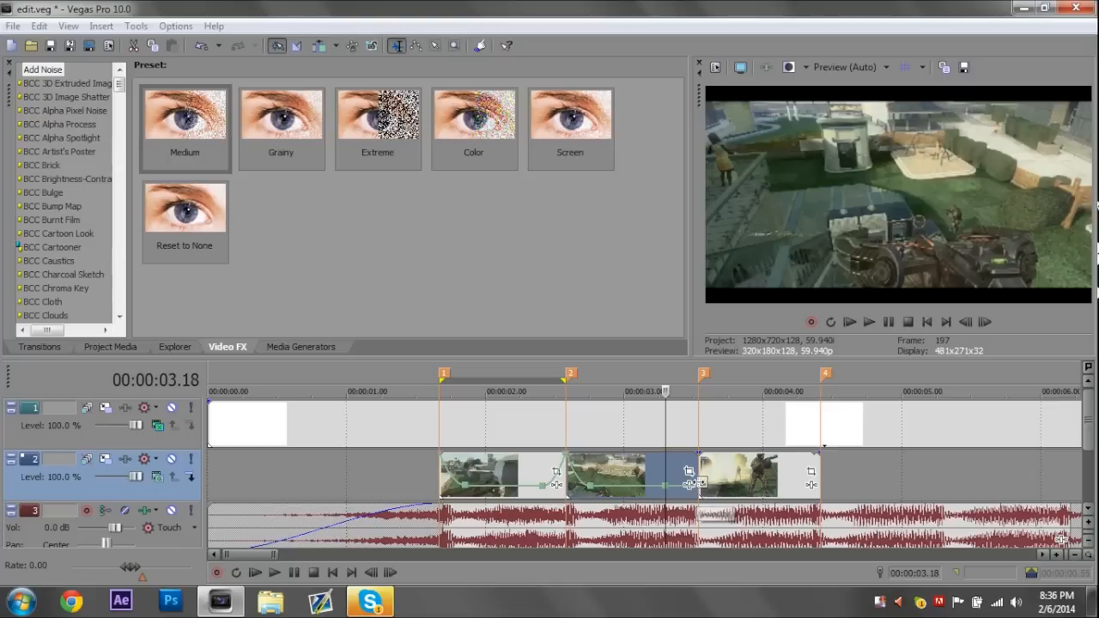
click(695, 485)
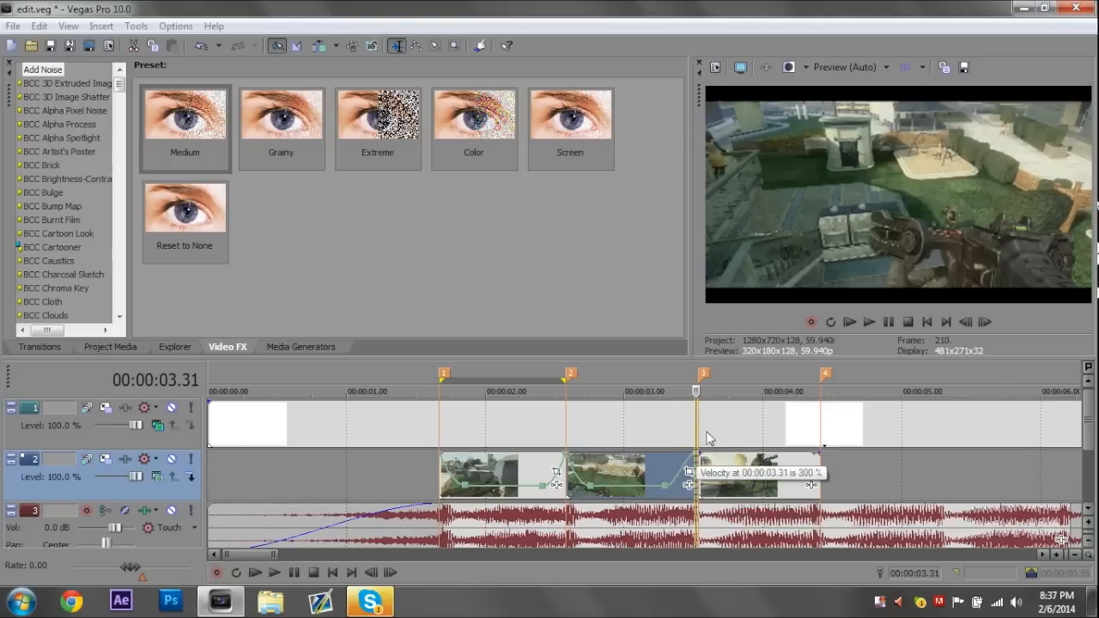
right_click(685, 480)
right_click(687, 474)
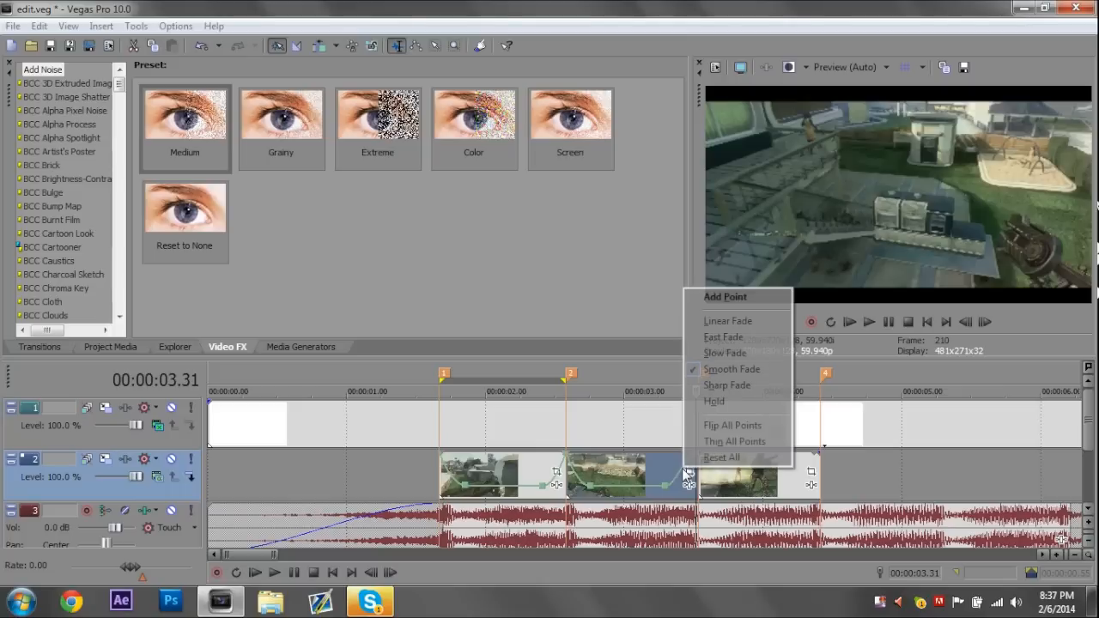
click(741, 353)
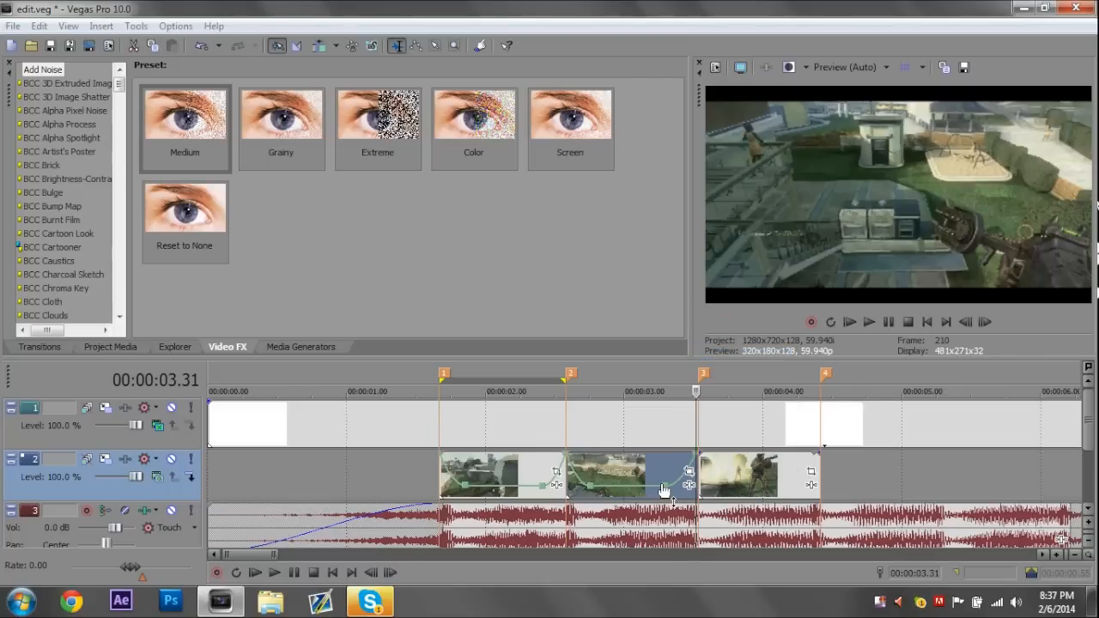
- Insert a Velocity envelope at 300% on the third gameplay clip, with a point at 00:00:03.44
click(759, 481)
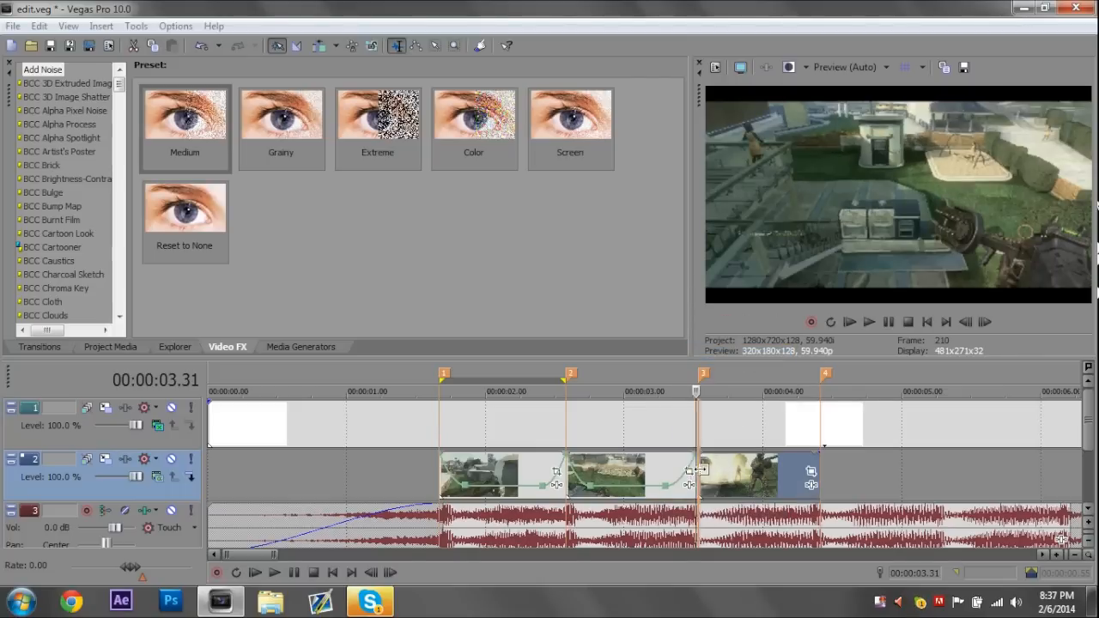
right_click(759, 481)
mouse_move(924, 362)
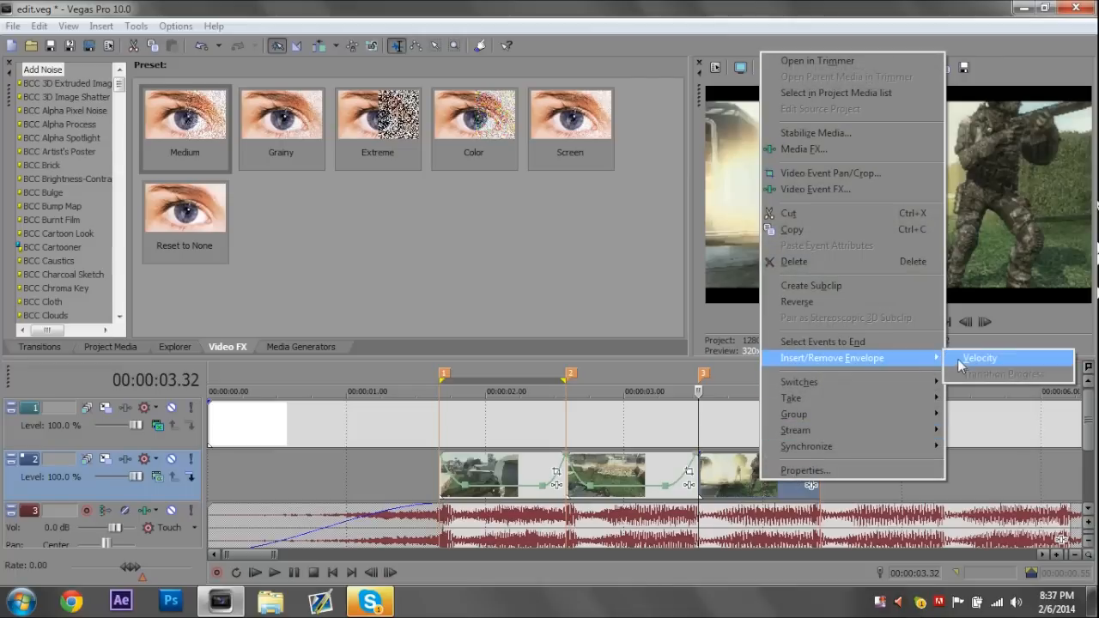
click(957, 359)
click(727, 455)
- Set the third clip's 00:00:03.44 velocity point to 10% and change the curve leading down to it to Fast Fade
right_click(728, 453)
click(811, 281)
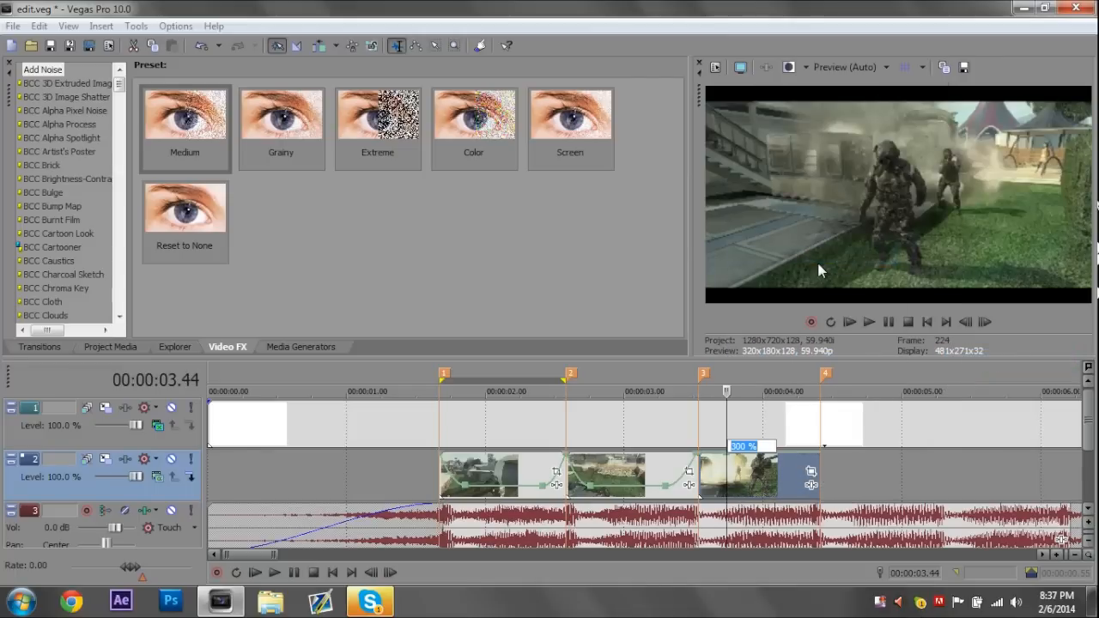
right_click(711, 461)
click(756, 347)
right_click(719, 468)
click(760, 337)
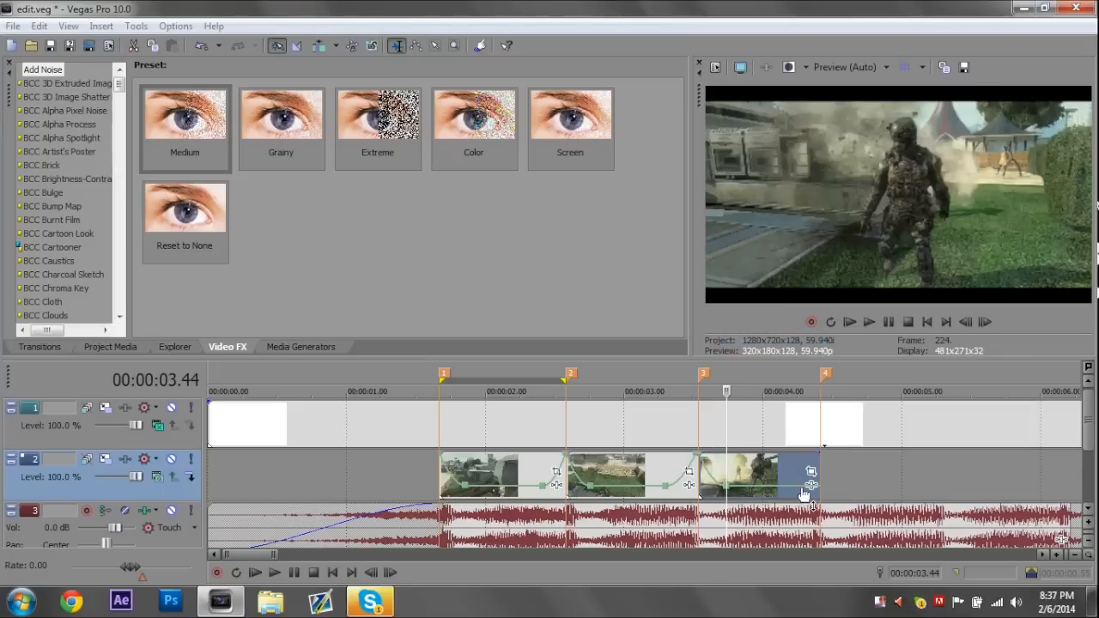
- Add velocity points at 00:00:04.11 and 00:00:04.24 on the third clip, raising the latter to the top with a Slow Fade curve
click(787, 494)
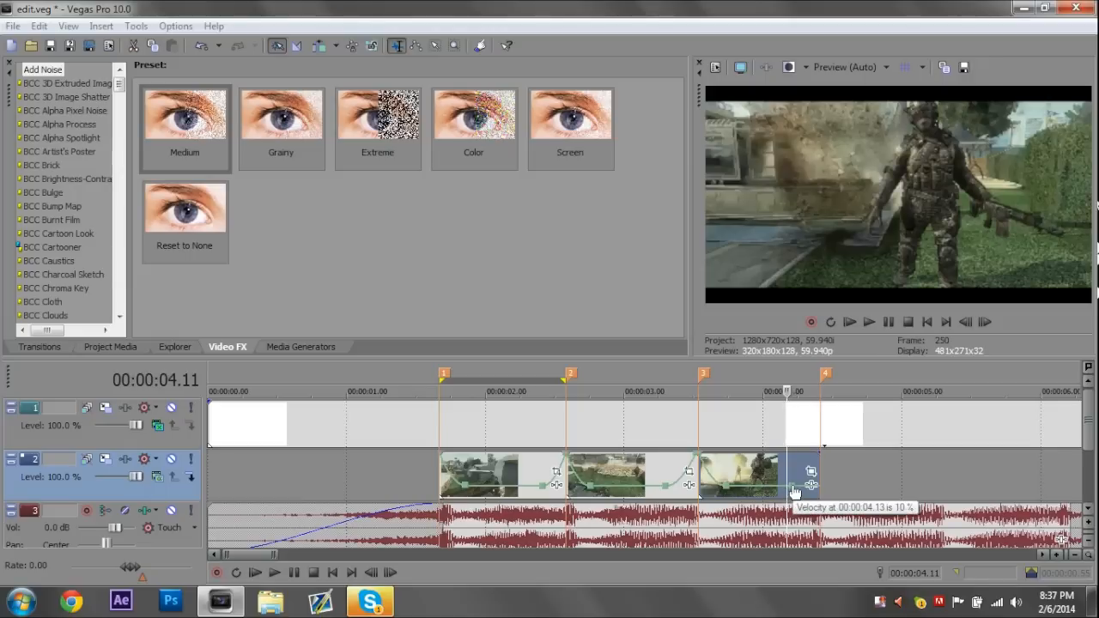
click(818, 491)
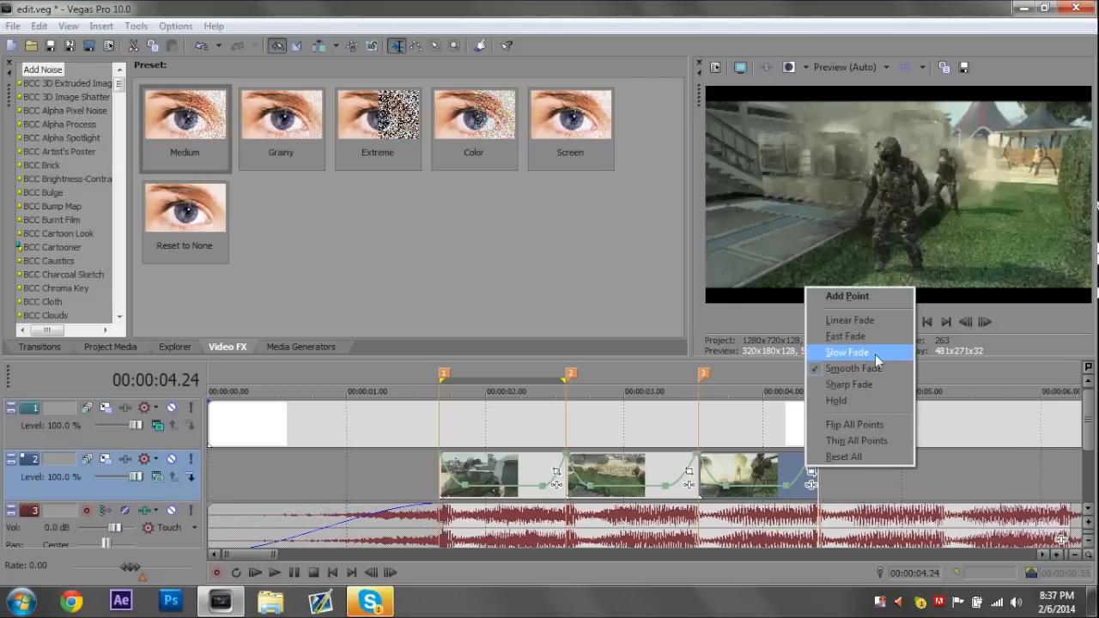
click(880, 352)
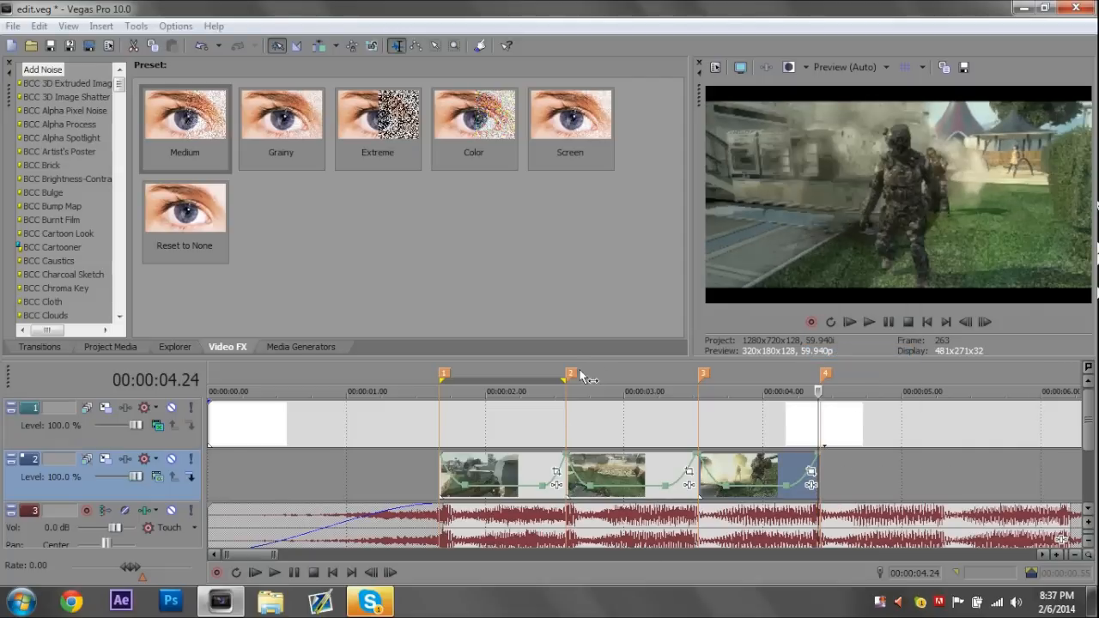
- Extend the loop region to 00:00:04.33, just past marker 4, and play back all three velocity-shaped clips with the music
mouse_move(567, 379)
mouse_down()
mouse_move(817, 378)
mouse_move(822, 391)
mouse_up()
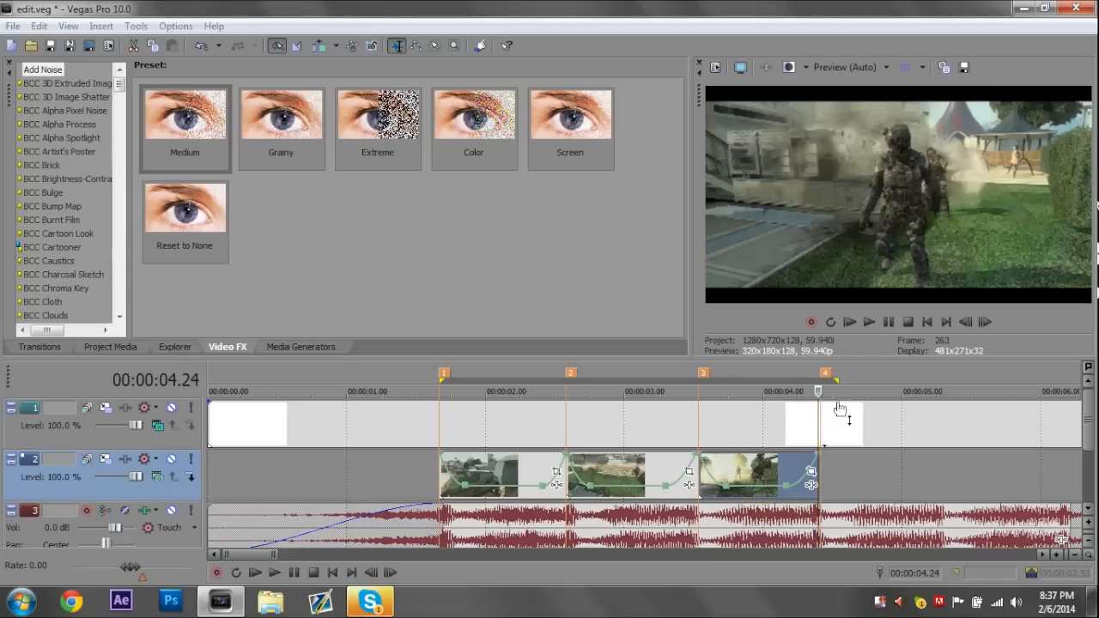
key(space)
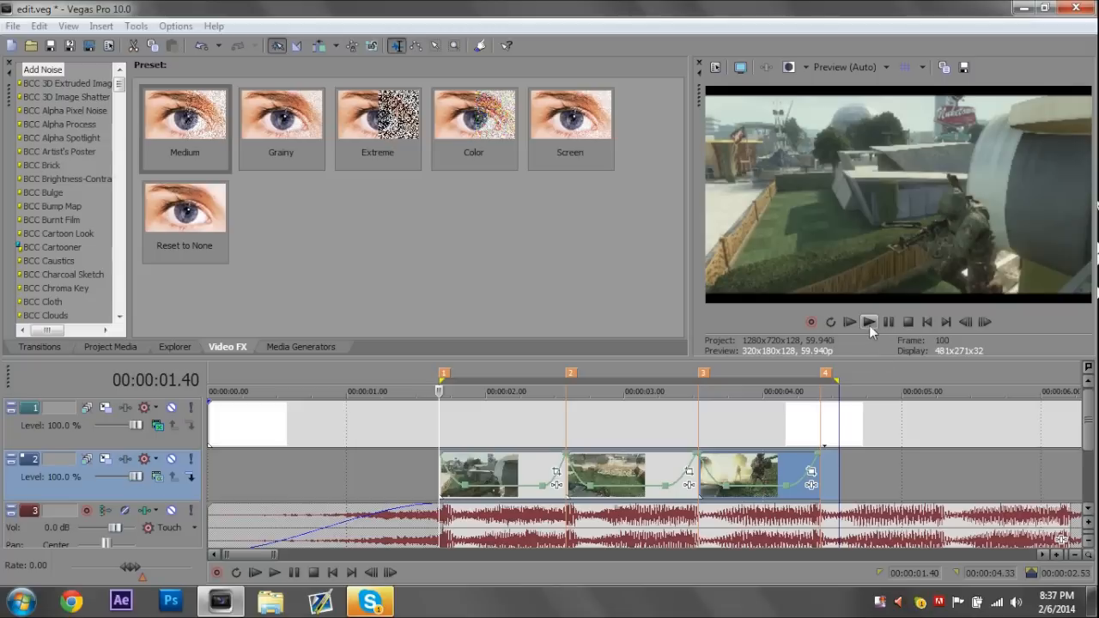
click(869, 323)
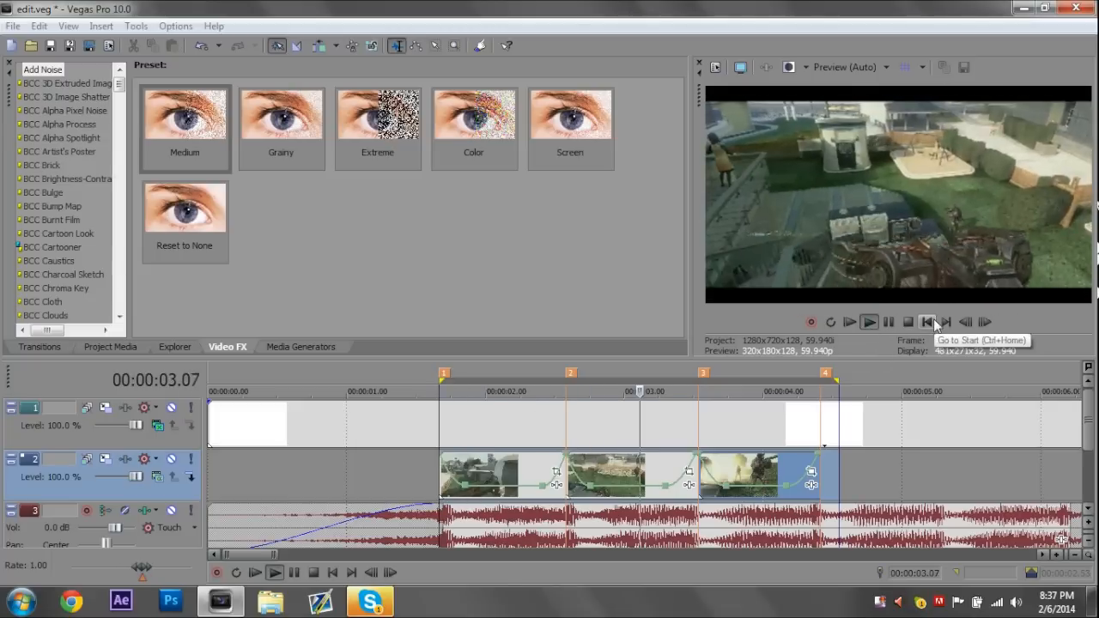
key(space)
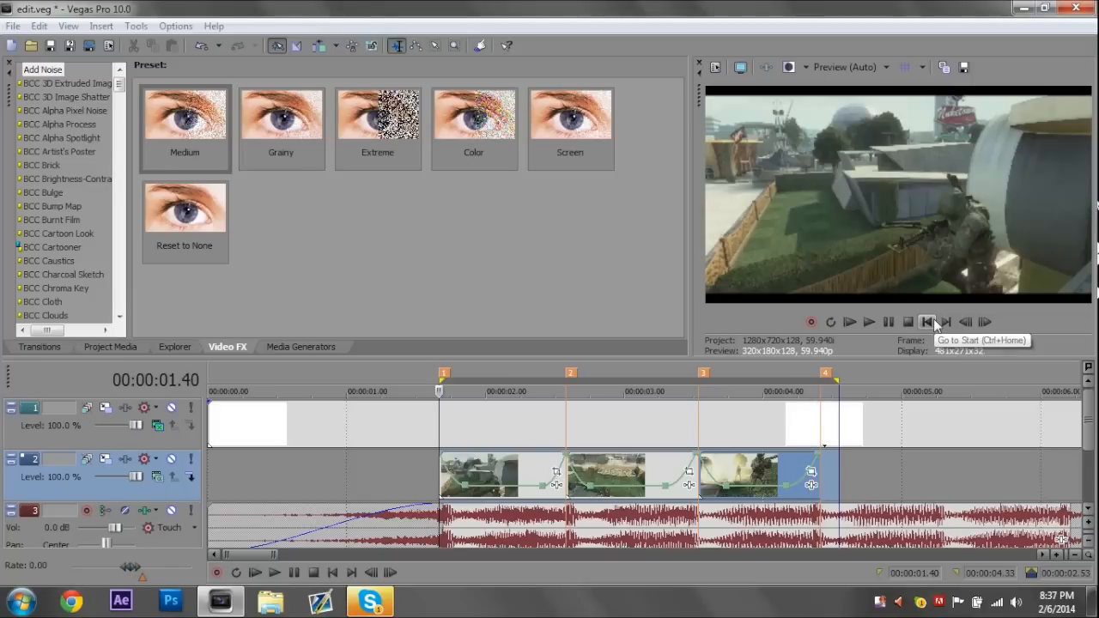
click(870, 318)
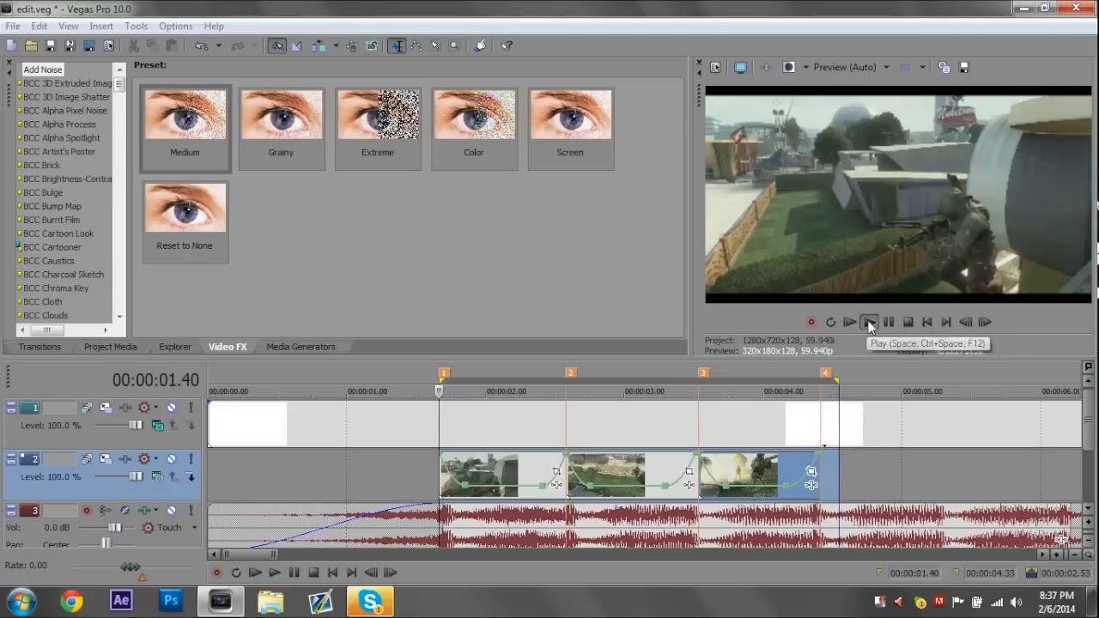
click(877, 317)
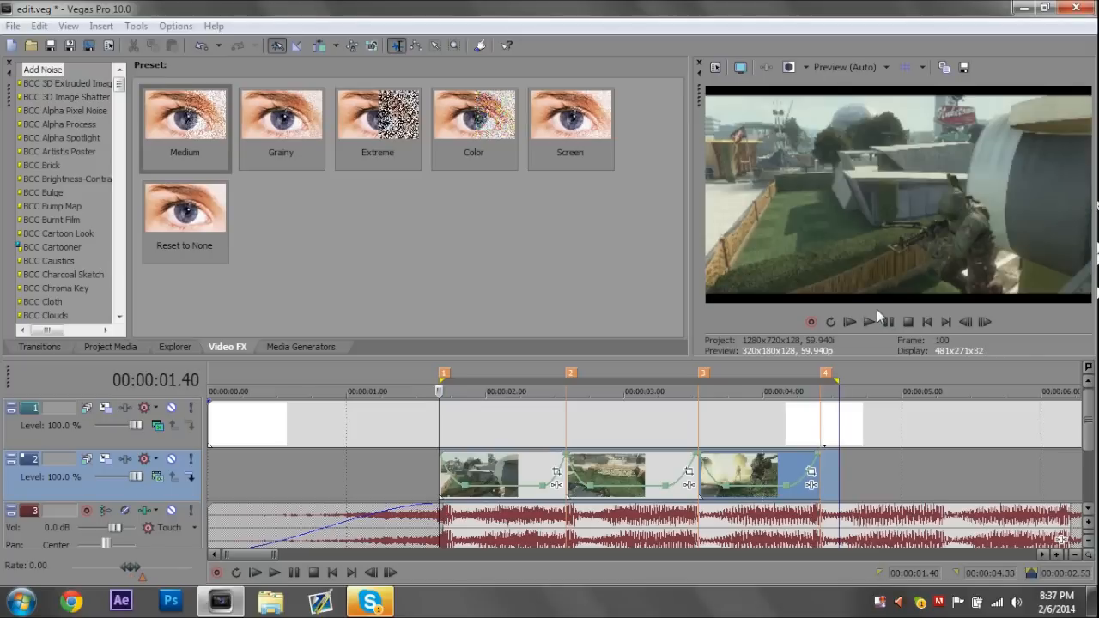
- In the first clip's Event Pan/Crop, shrink the starting crop frame to 160 x 90 and move it to the upper-left corner, centred about 89, 57
click(529, 472)
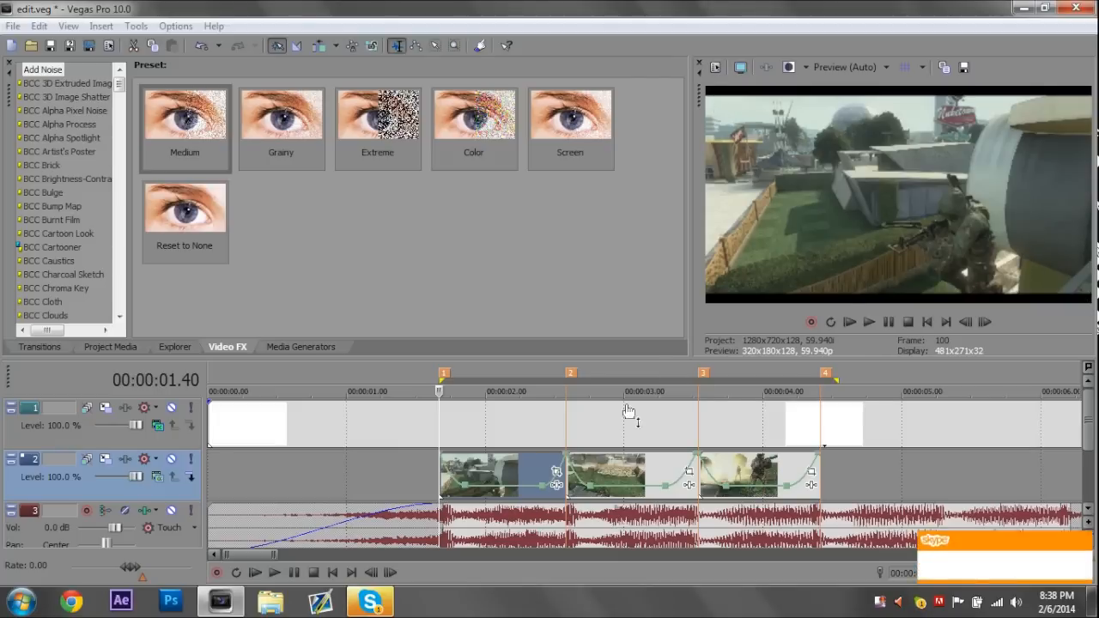
click(556, 472)
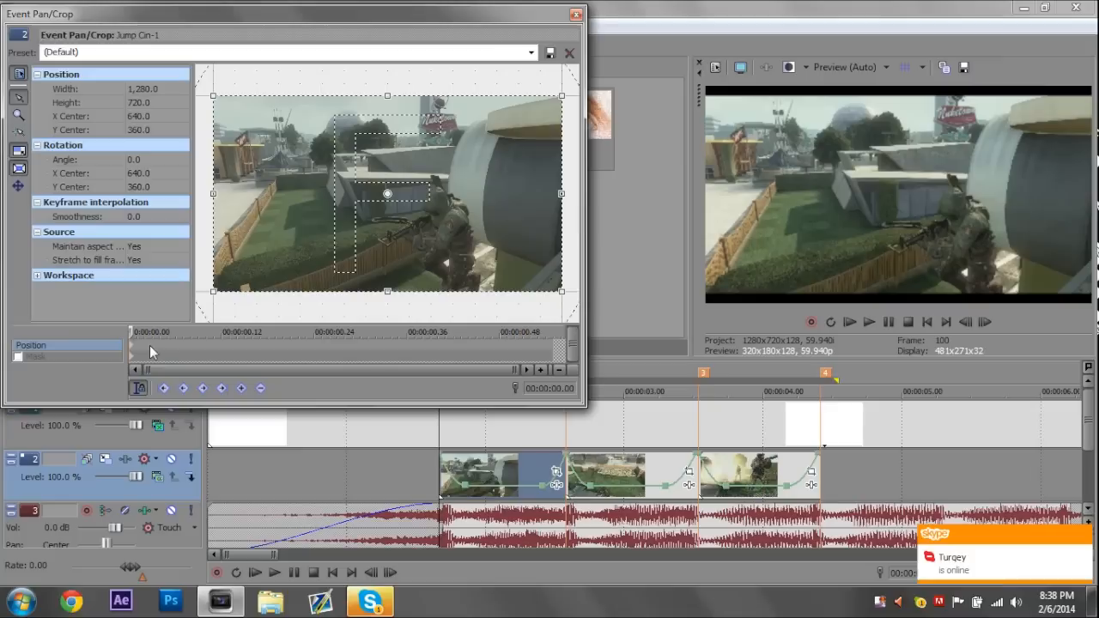
click(575, 14)
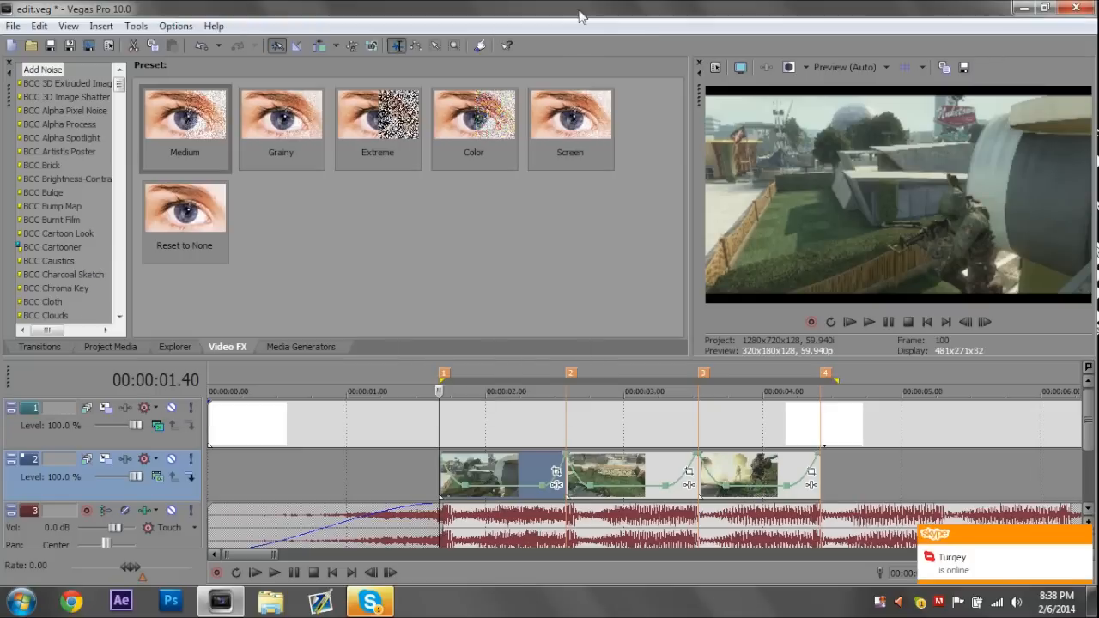
click(555, 473)
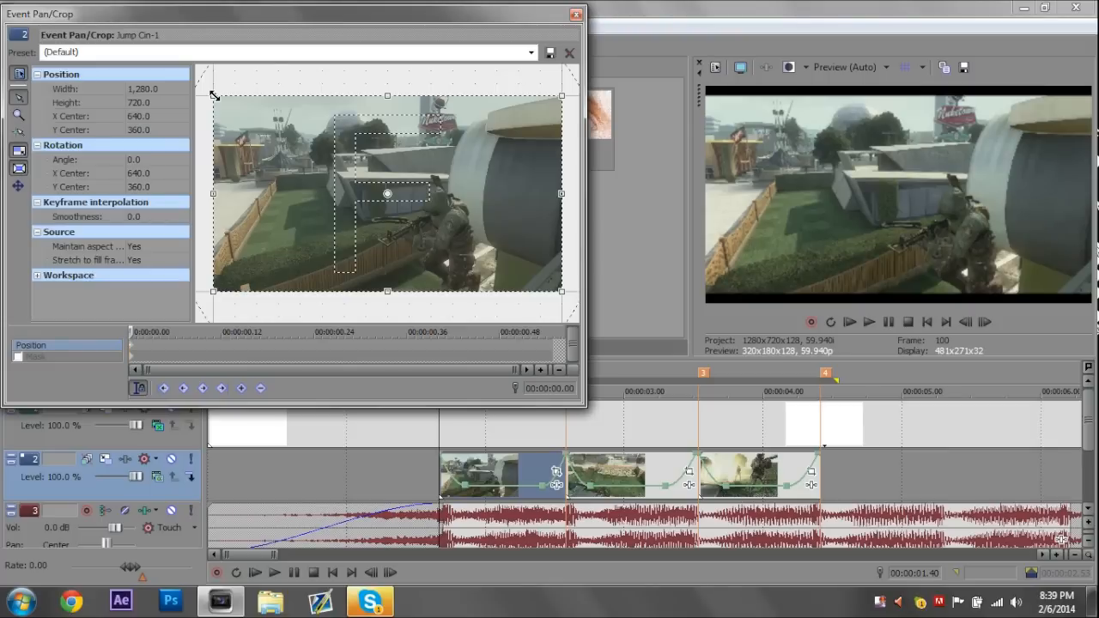
drag(214, 95, 367, 182)
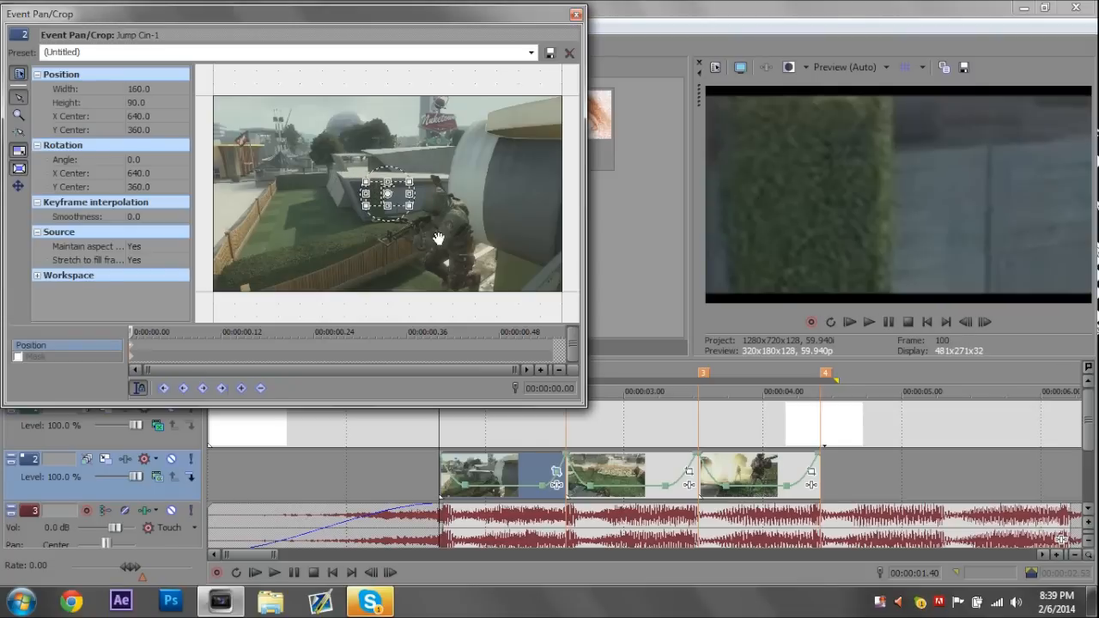
drag(383, 192, 231, 108)
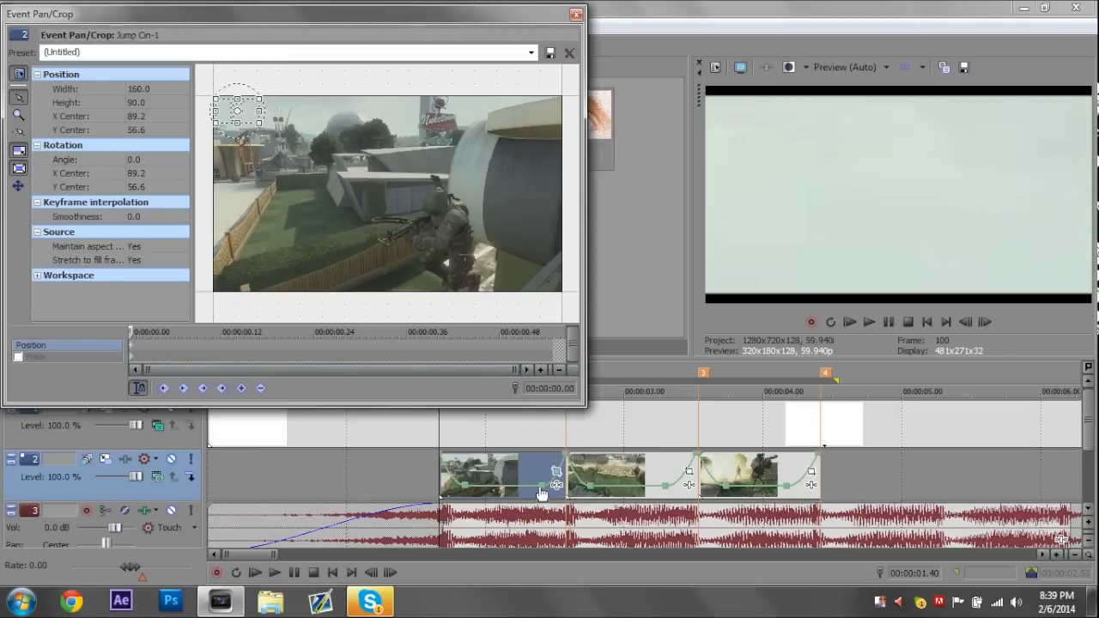
- At 00:00:00.39 in the first clip's crop timeline, restore the crop frame and shrink it to 800 x 450, centred at 640, 360
click(543, 461)
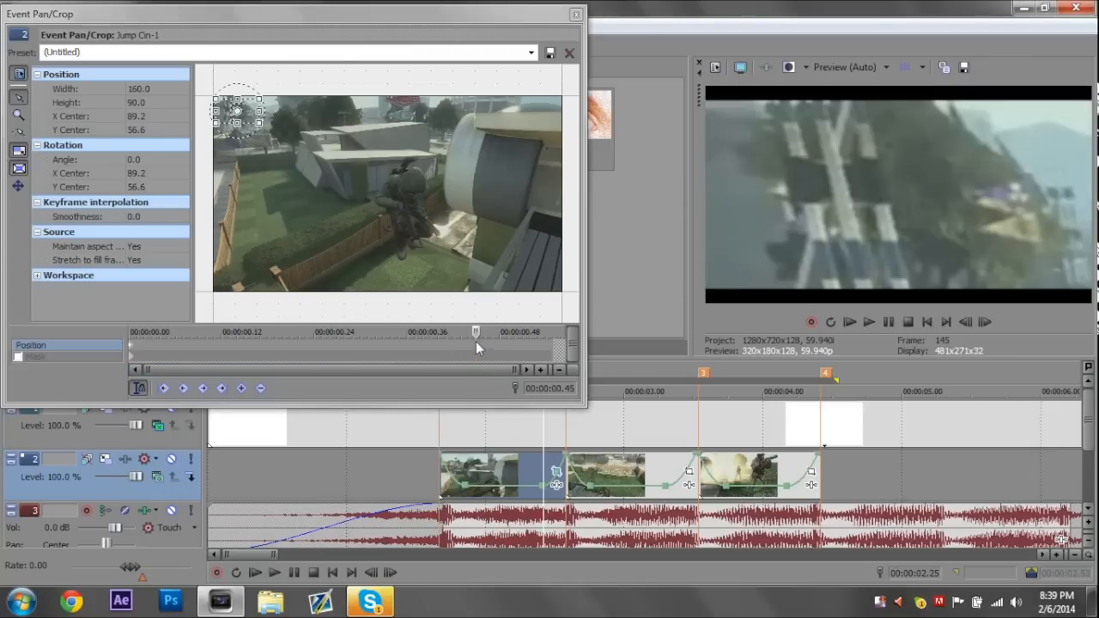
click(528, 466)
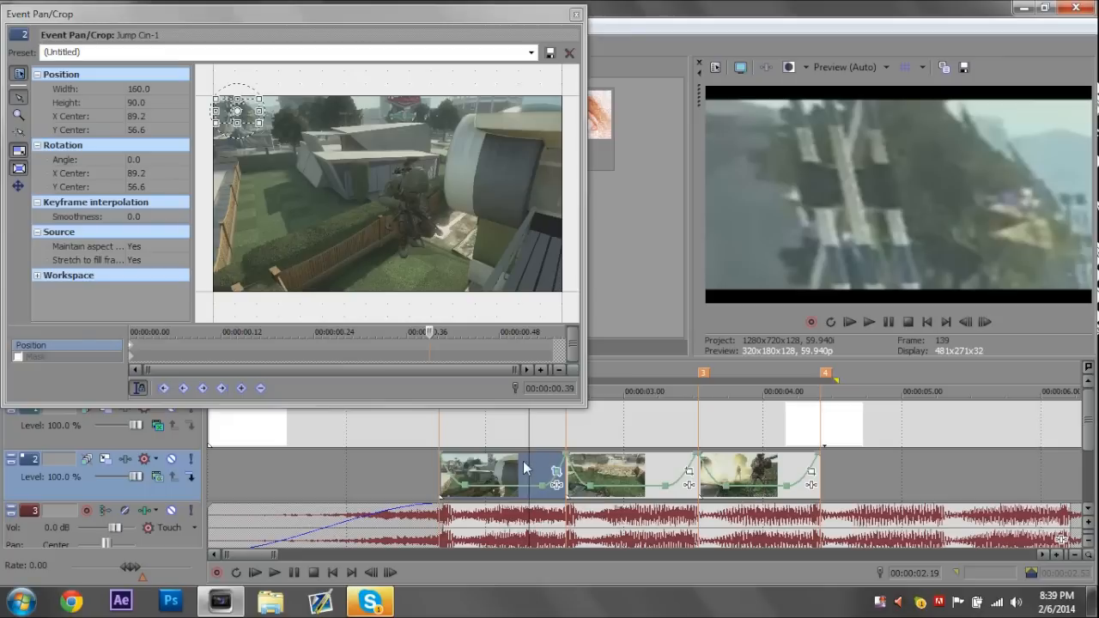
right_click(349, 175)
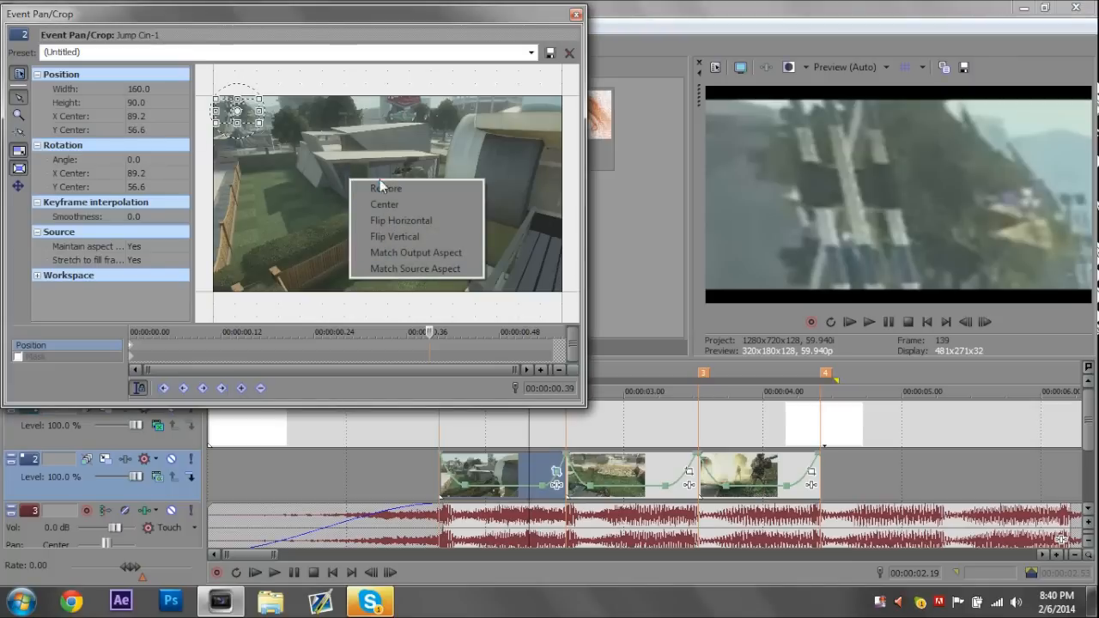
click(379, 188)
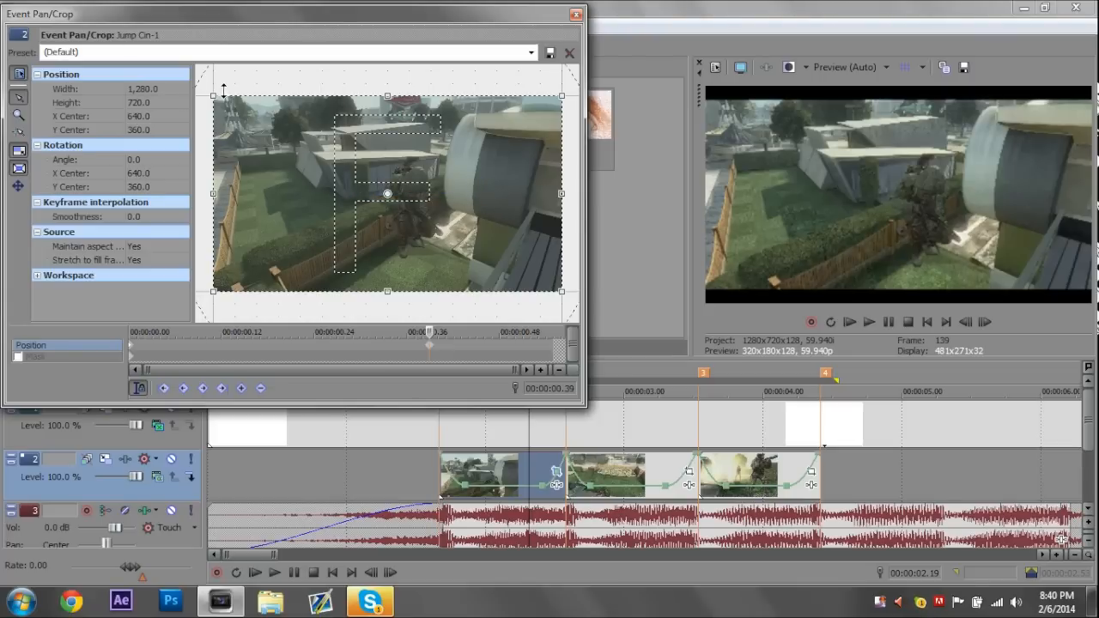
drag(210, 92, 284, 140)
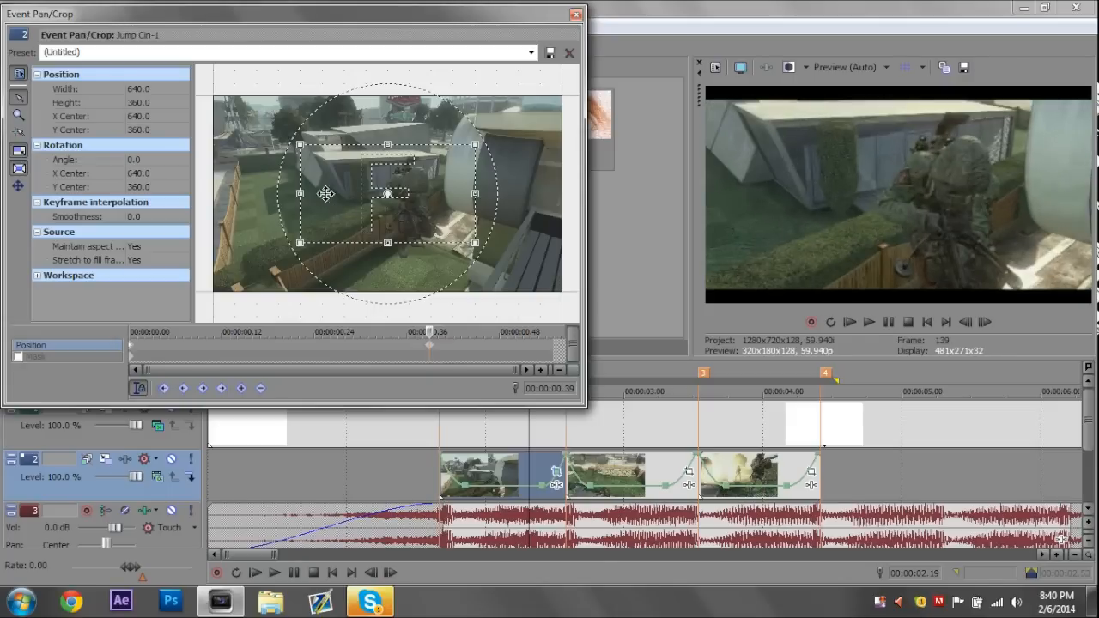
drag(300, 143, 276, 134)
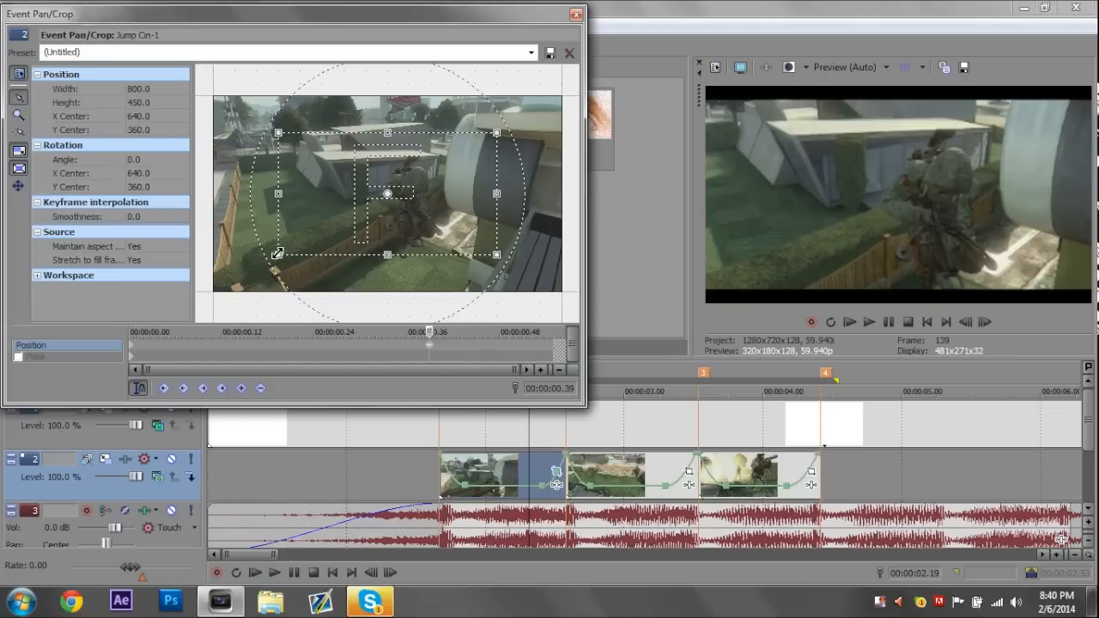
- Step through the first clip's frames from its start to the 00:00:00.39 keyframe to check the crop movement
click(134, 352)
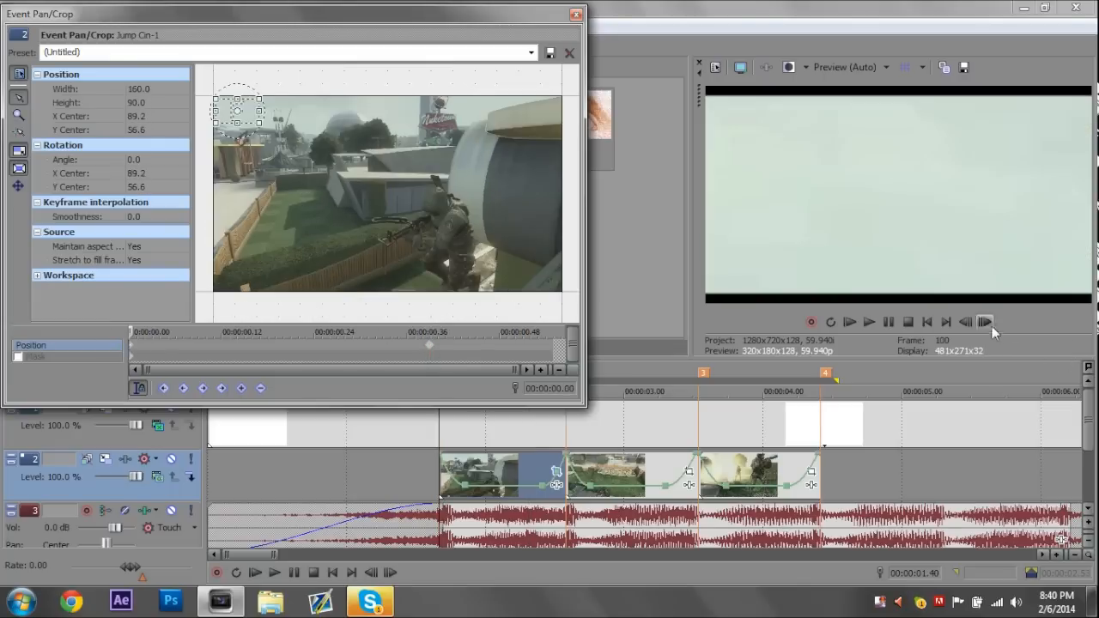
click(986, 324)
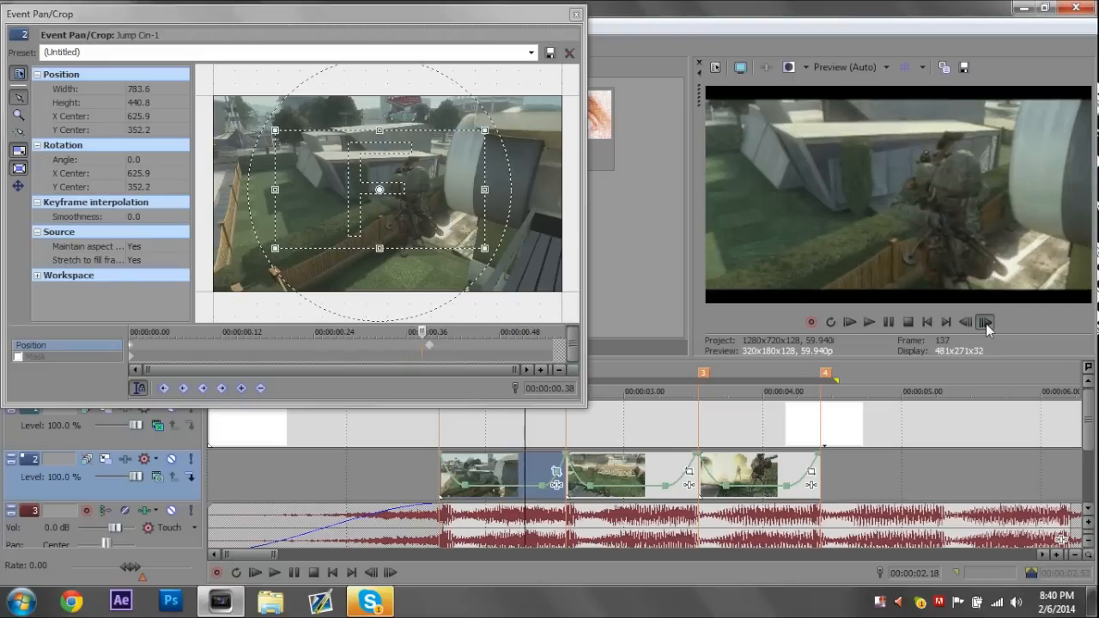
click(433, 348)
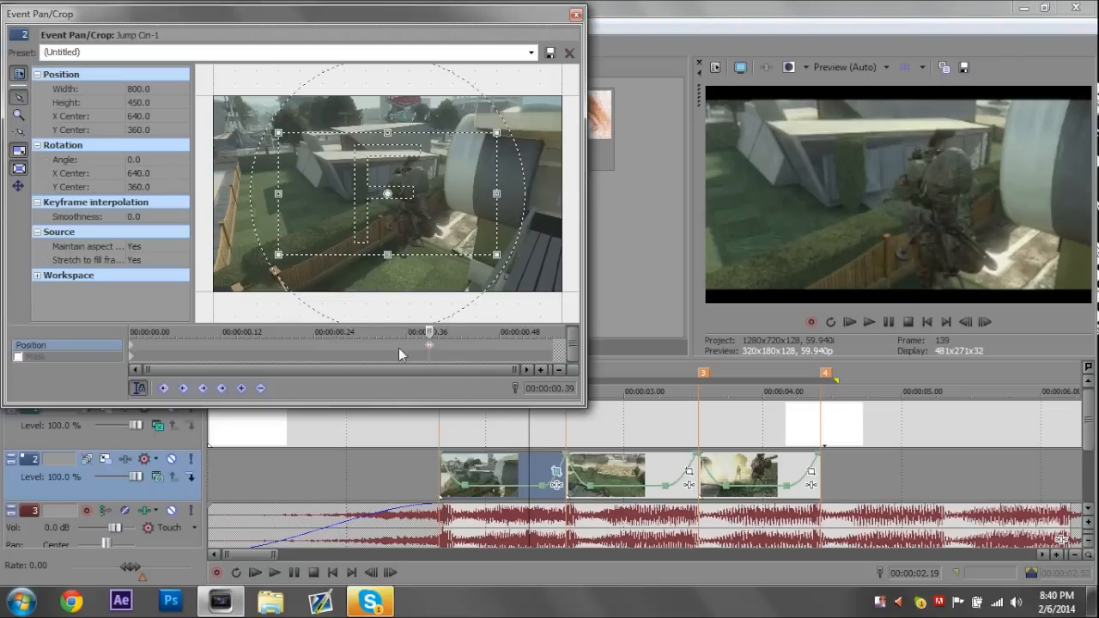
- At the clip's end, 00:00:00.55, shrink the crop frame to 160 x 90 in the lower-right corner, centred about 1182, 663
click(552, 345)
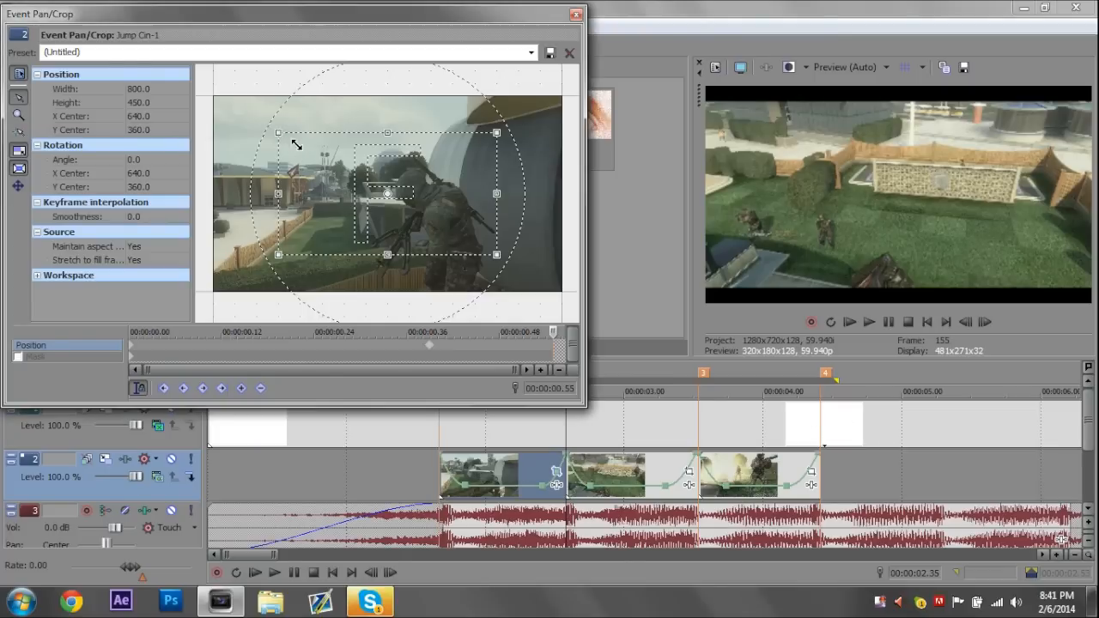
drag(279, 132, 518, 276)
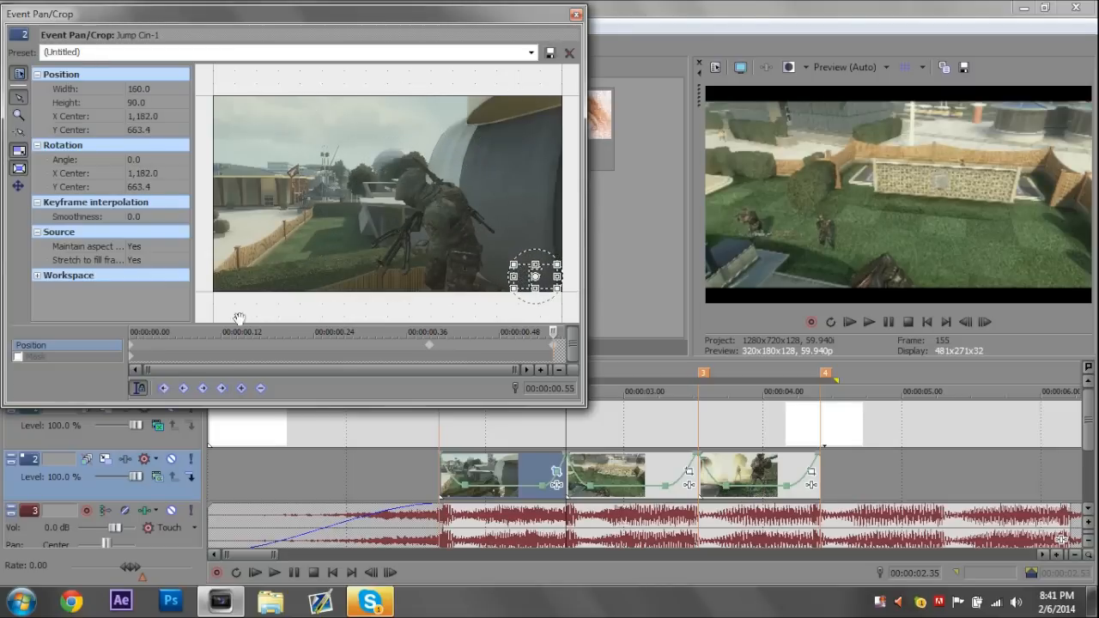
- Step forward and backward through the first clip's frames to check the pan between all three crop keyframes
click(134, 350)
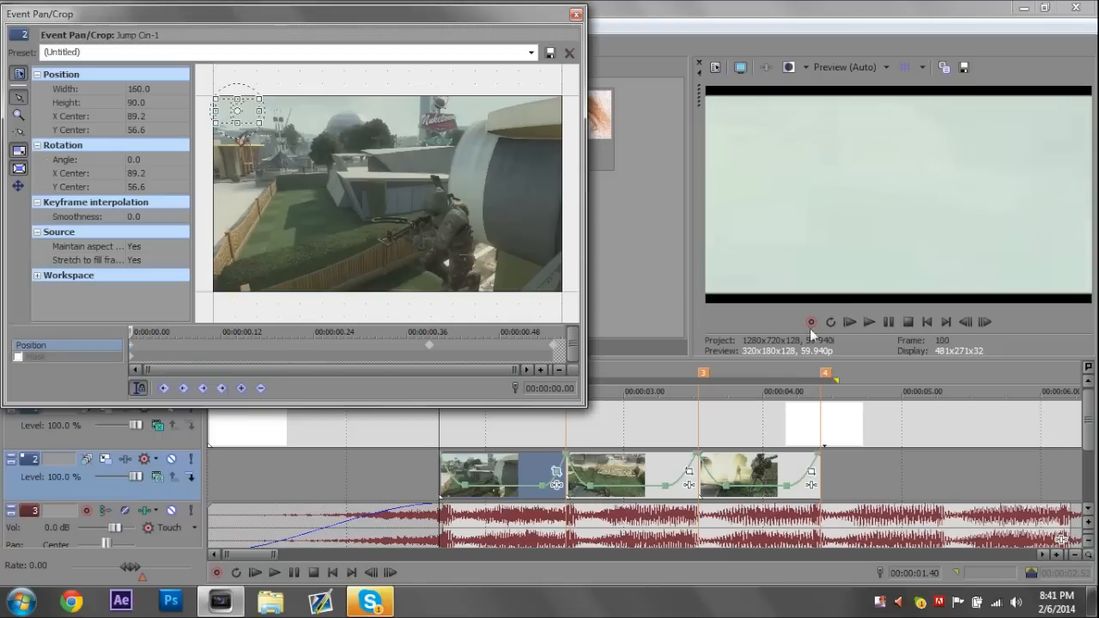
click(984, 323)
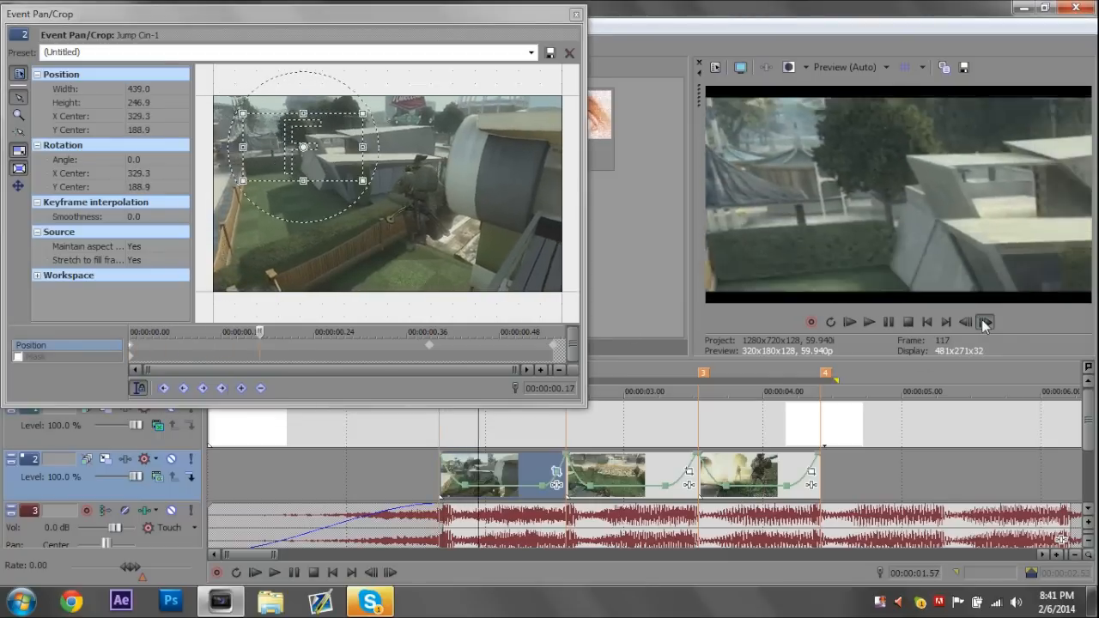
click(985, 323)
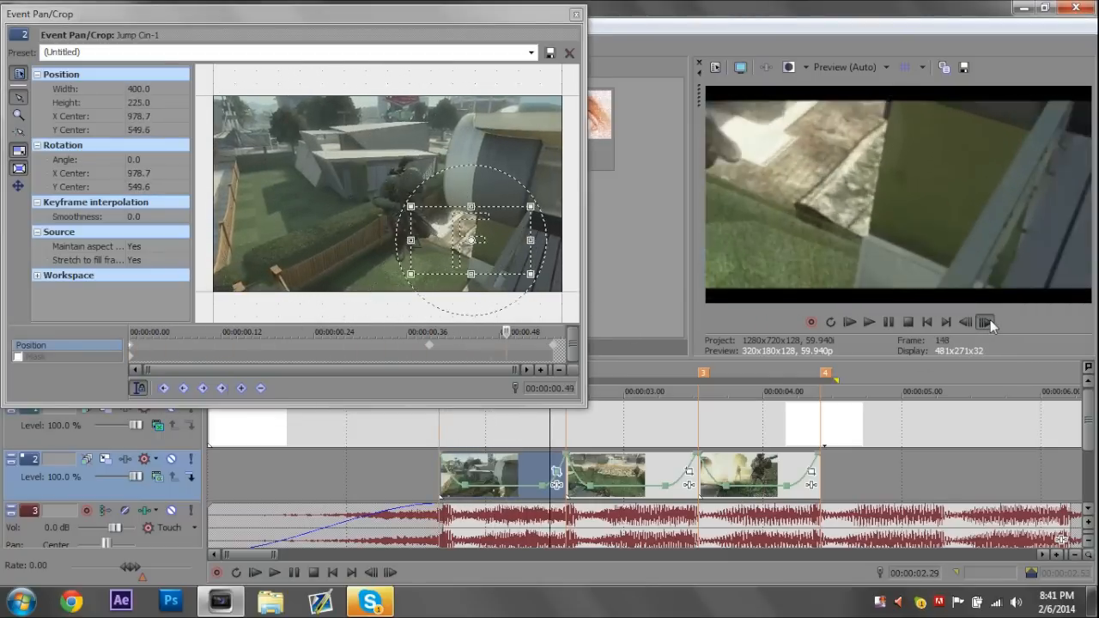
click(985, 322)
click(966, 322)
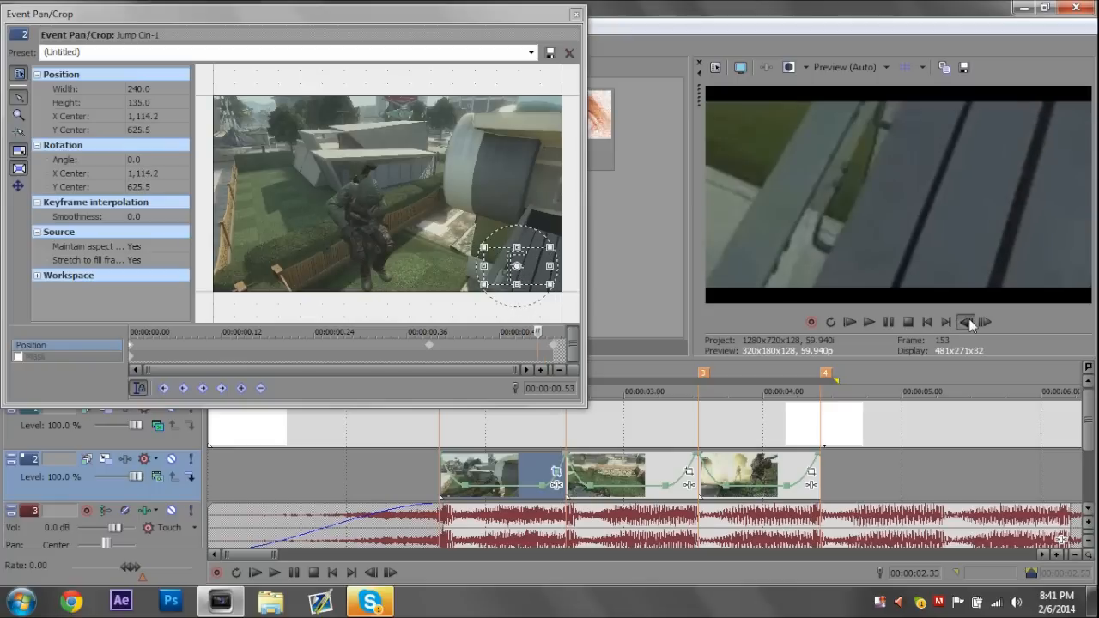
click(965, 322)
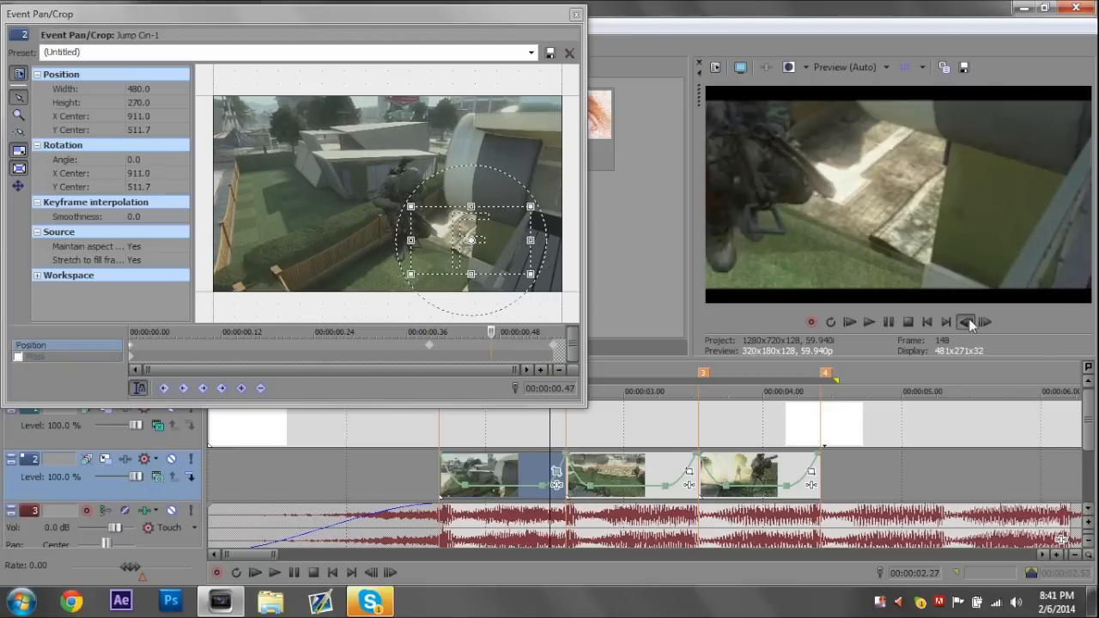
click(966, 322)
key(Left)
key(Left)
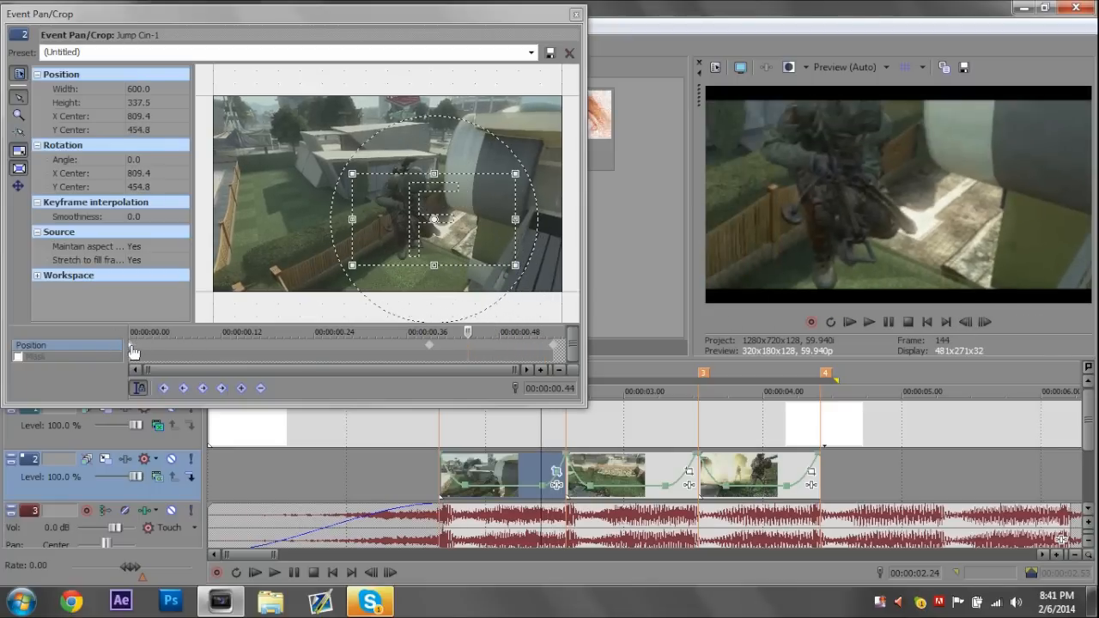
- Close Event Pan/Crop, set the loop region over the first clip from 00:00:01.40 to 00:00:02.35, and play back the animated crop
click(133, 352)
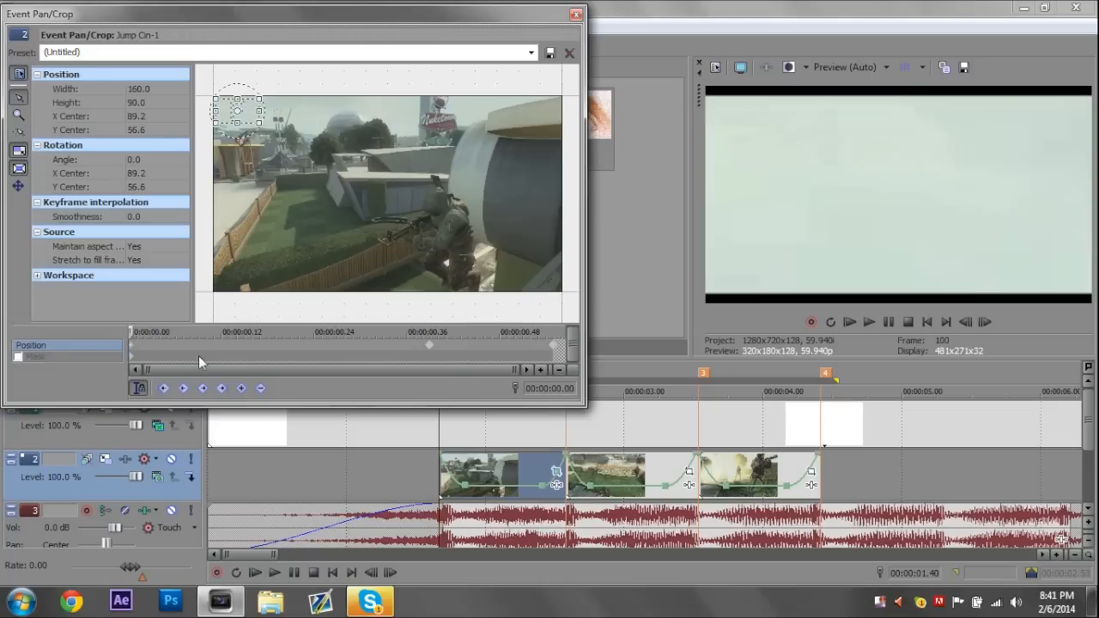
click(576, 13)
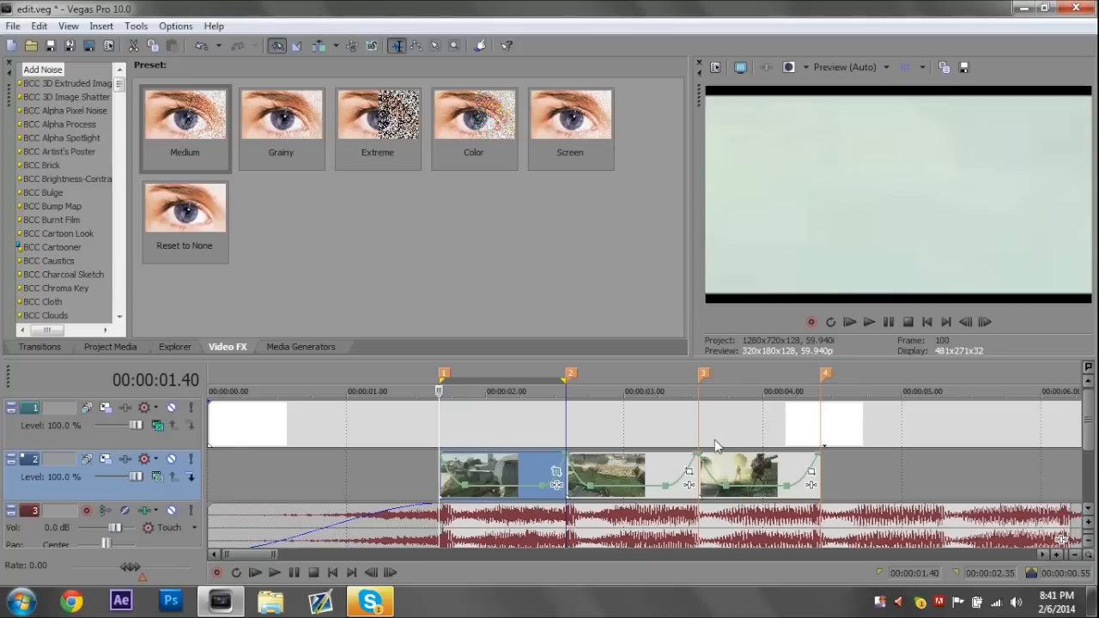
click(864, 321)
click(865, 323)
click(866, 322)
click(429, 459)
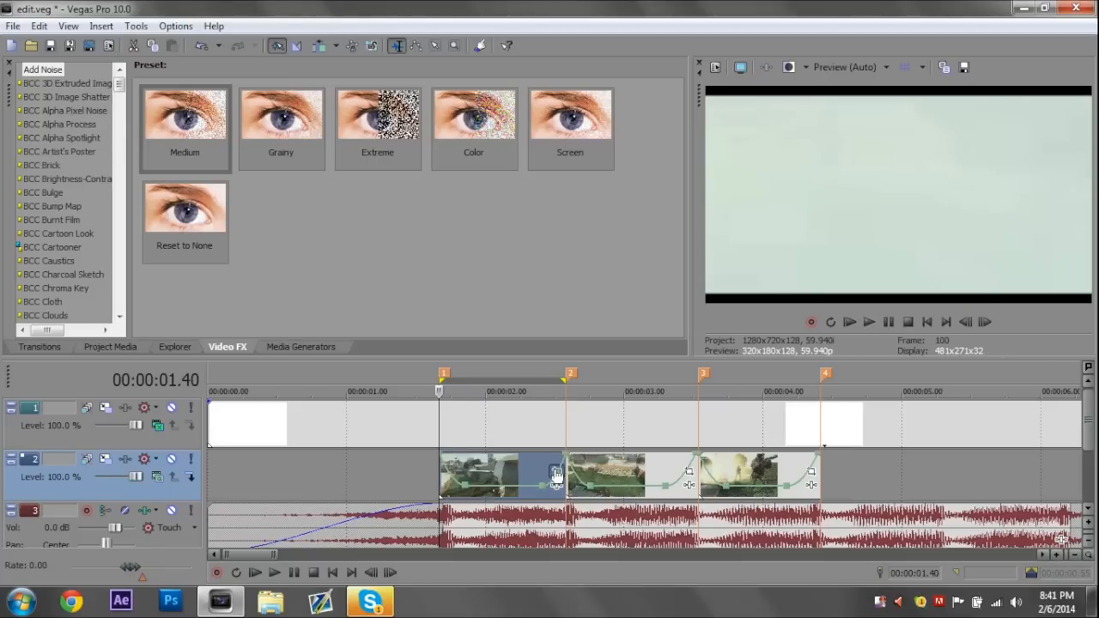
- Reopen the first clip's Event Pan/Crop and set the starting position keyframe's interpolation to Fast
click(556, 473)
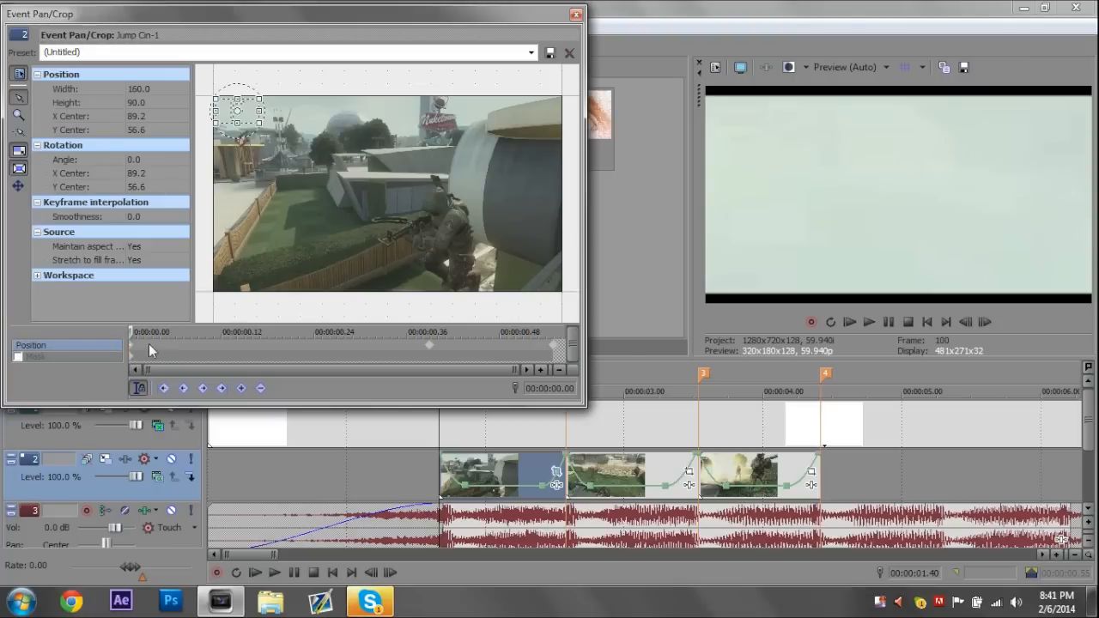
click(133, 350)
right_click(134, 350)
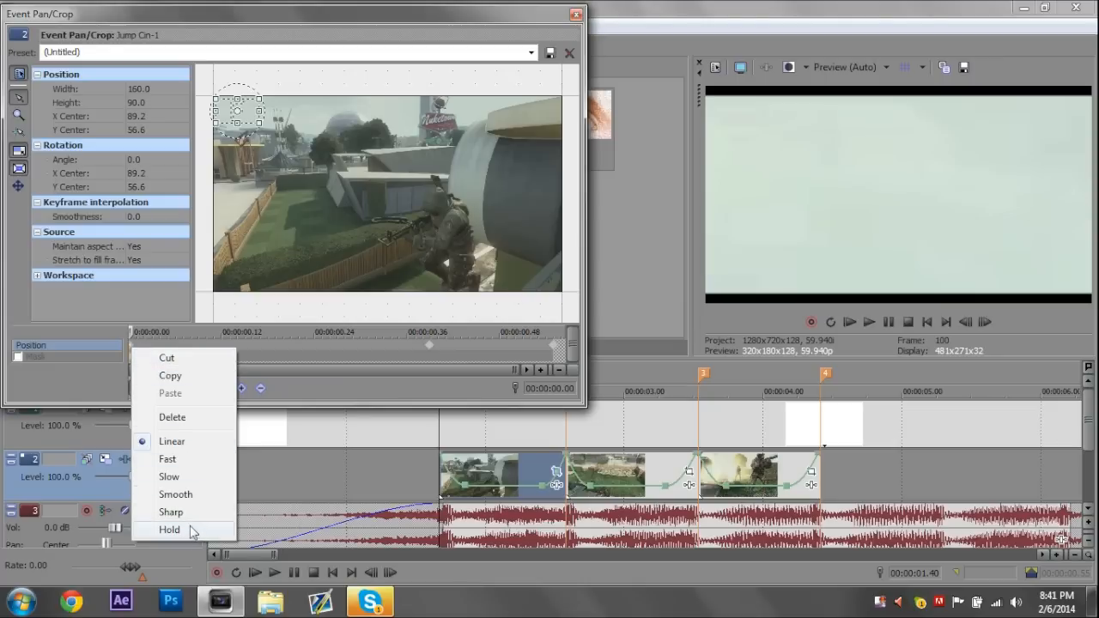
click(176, 462)
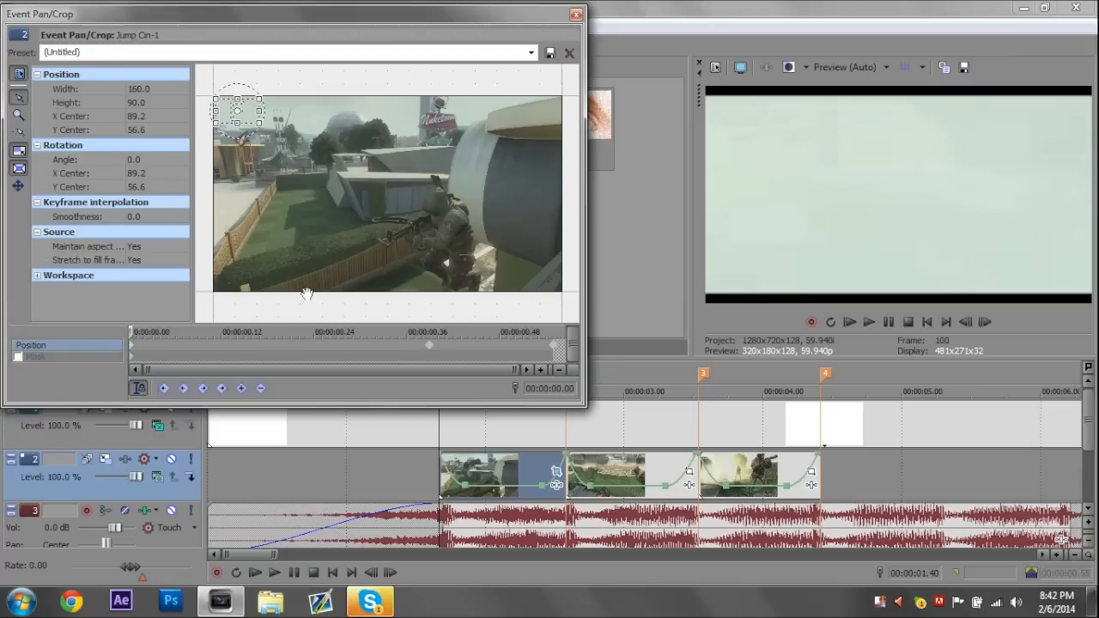
- Set the interpolation of the position keyframe at 00:00:00.39 to Slow
click(430, 352)
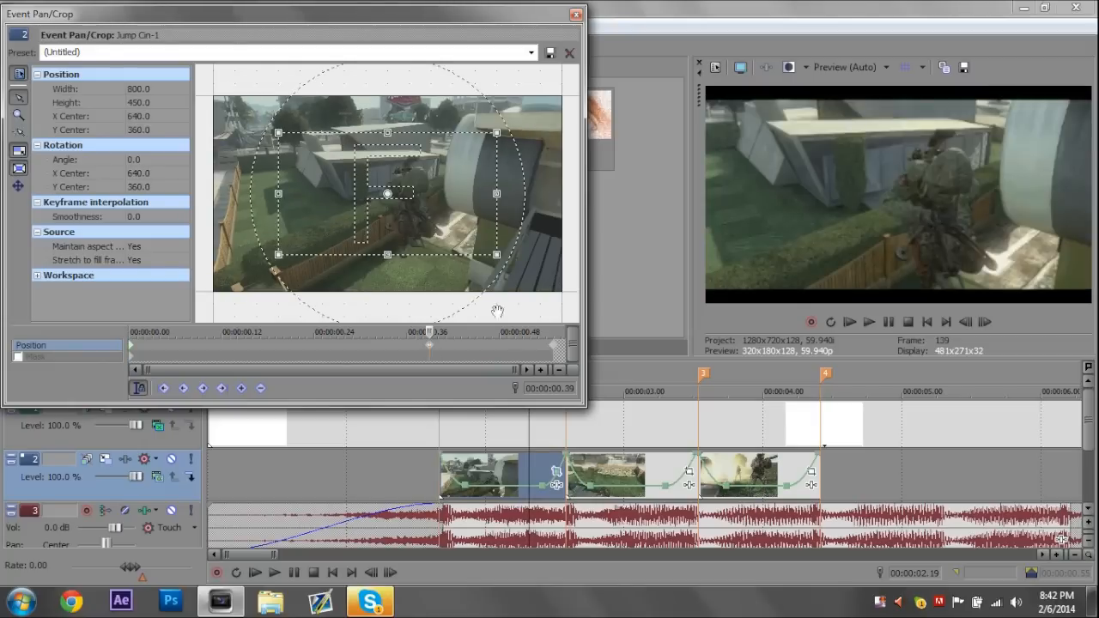
right_click(430, 350)
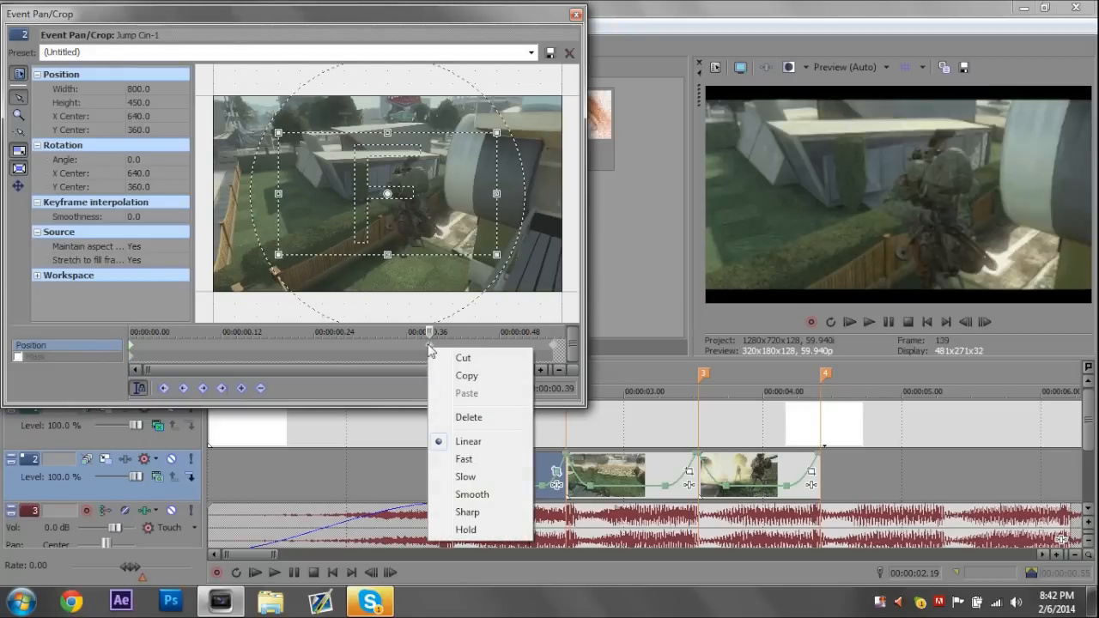
click(477, 478)
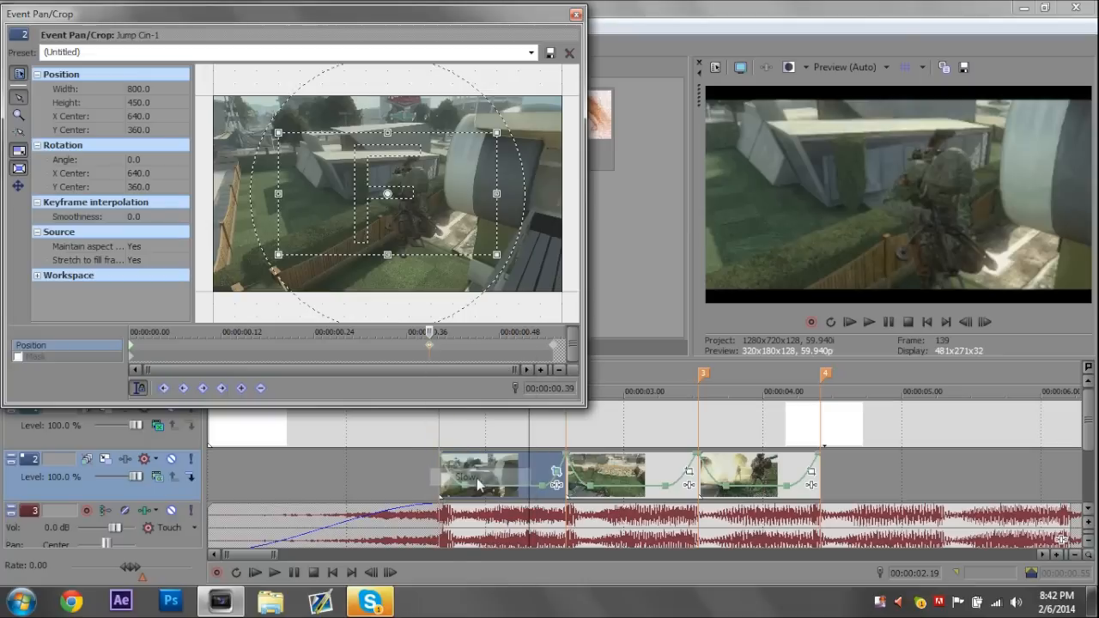
- Set the interpolation of the last position keyframe at 00:00:00.55 to Fast and return to the clip's start
click(554, 348)
right_click(553, 348)
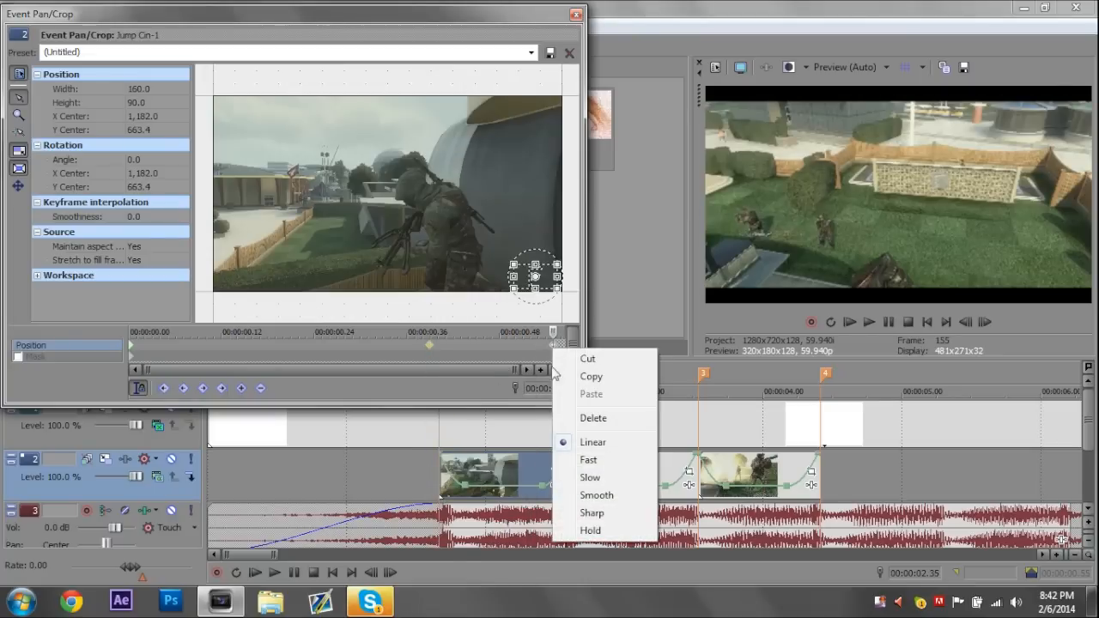
click(588, 460)
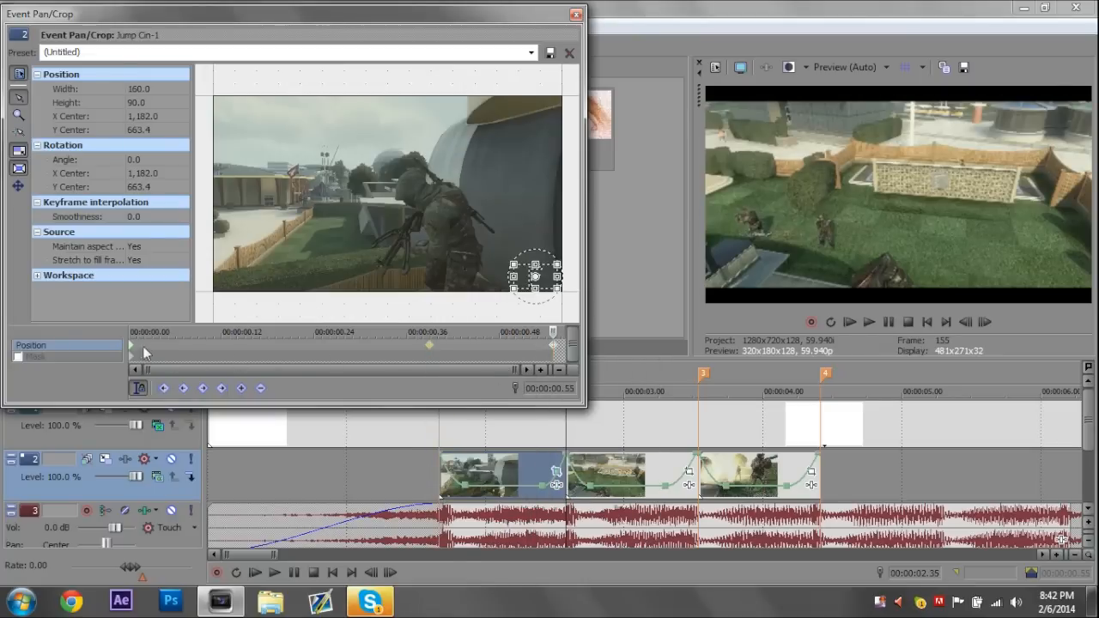
click(132, 347)
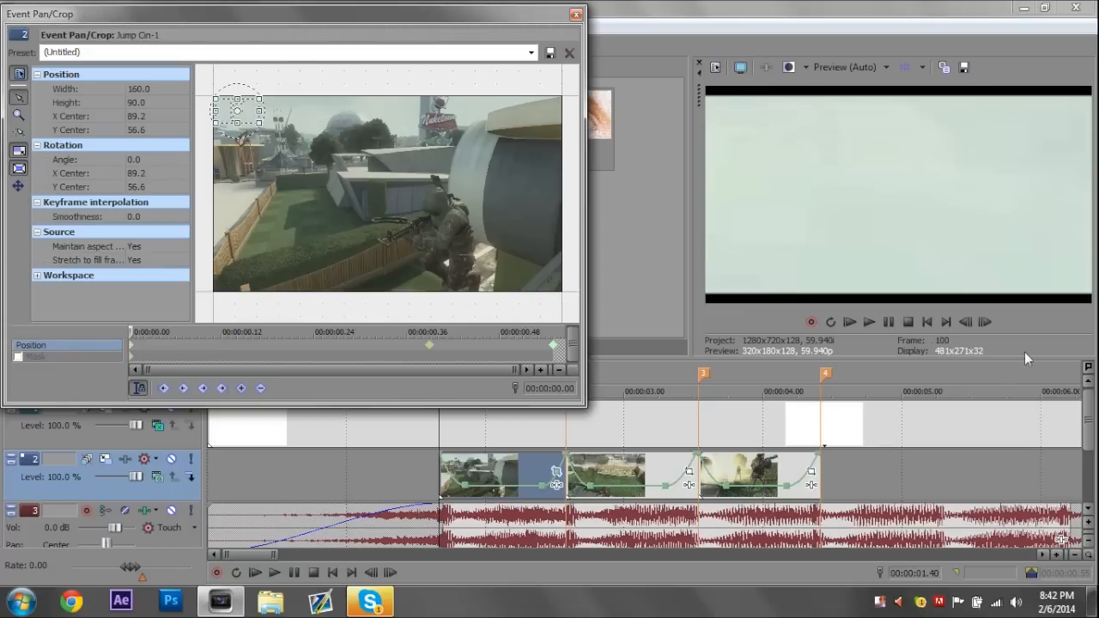
- Step frame by frame through the first clip's crop animation, inspecting the motion around its start, middle and last position keyframes, and close Event Pan/Crop
click(985, 322)
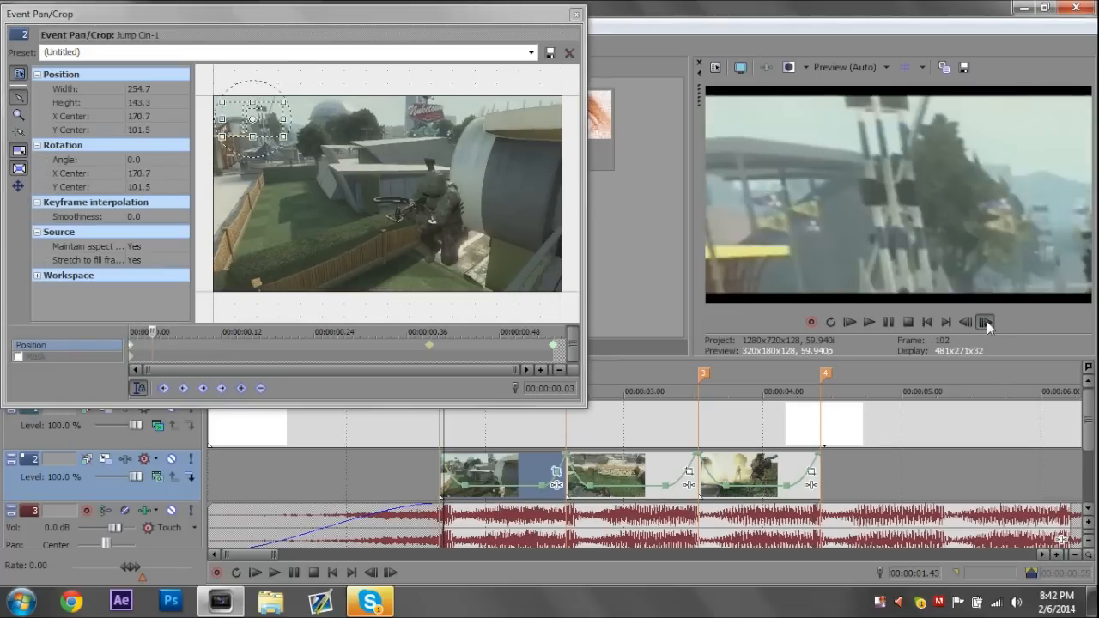
click(986, 321)
click(987, 321)
click(986, 321)
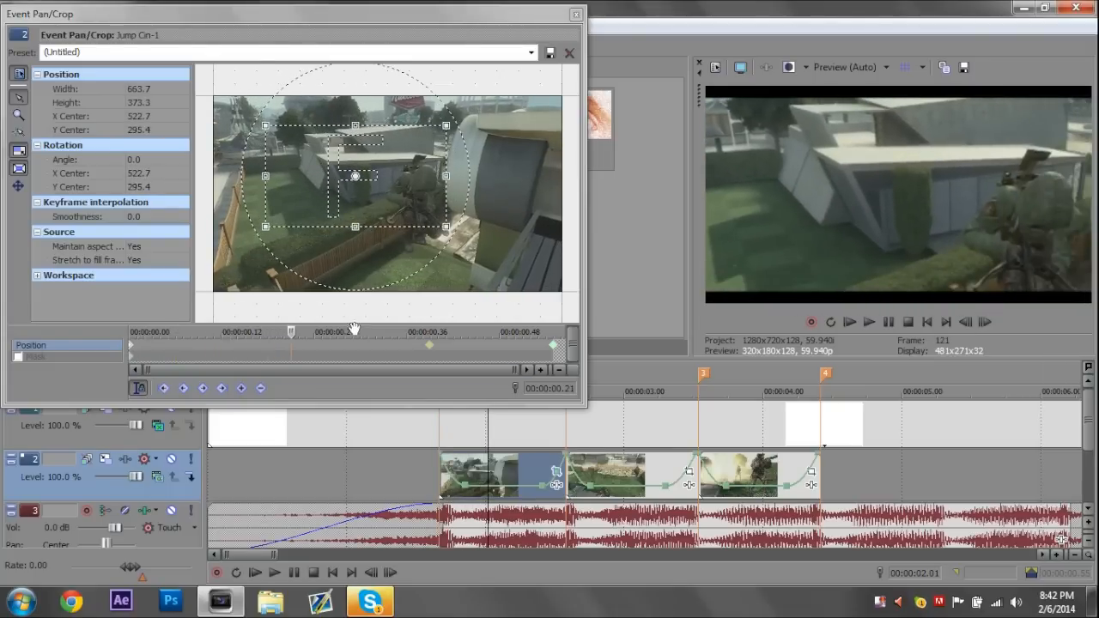
click(428, 350)
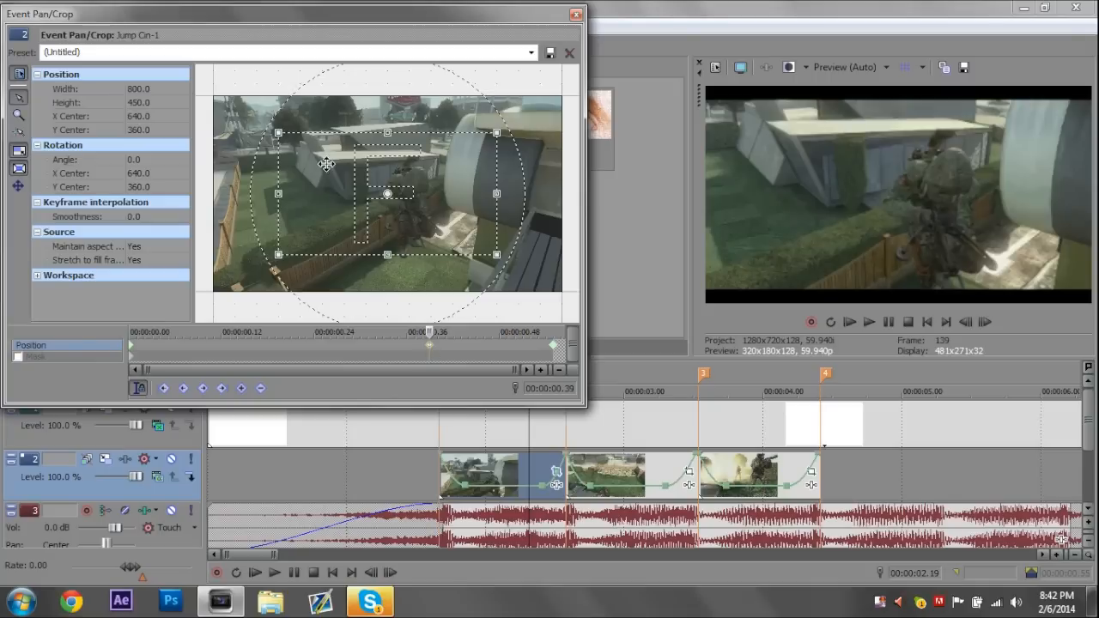
click(555, 348)
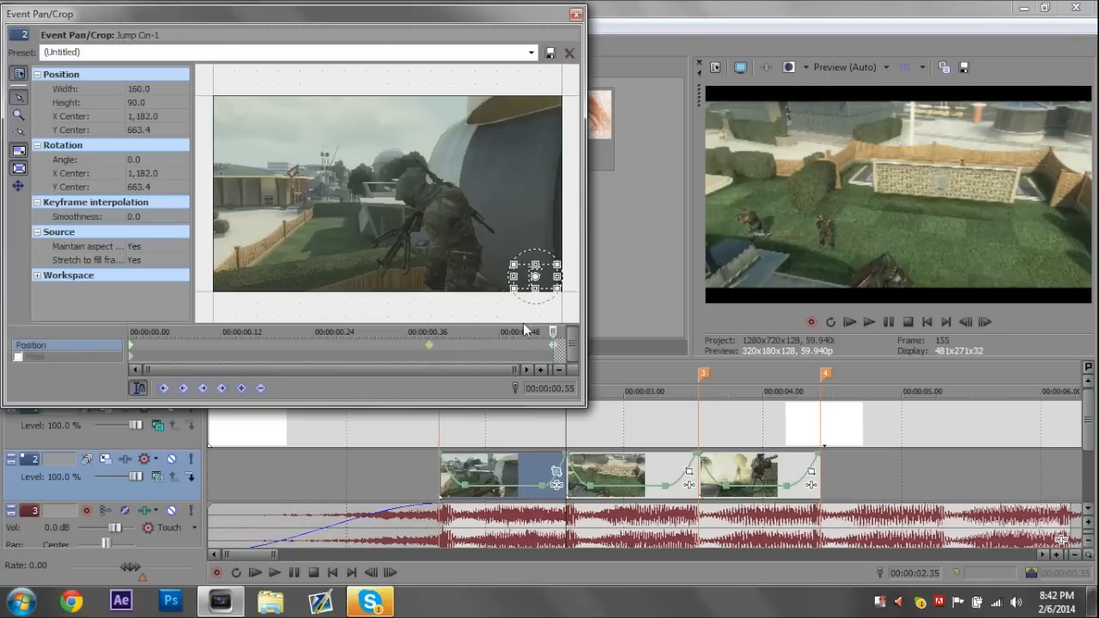
click(963, 322)
click(963, 322)
click(962, 322)
click(965, 322)
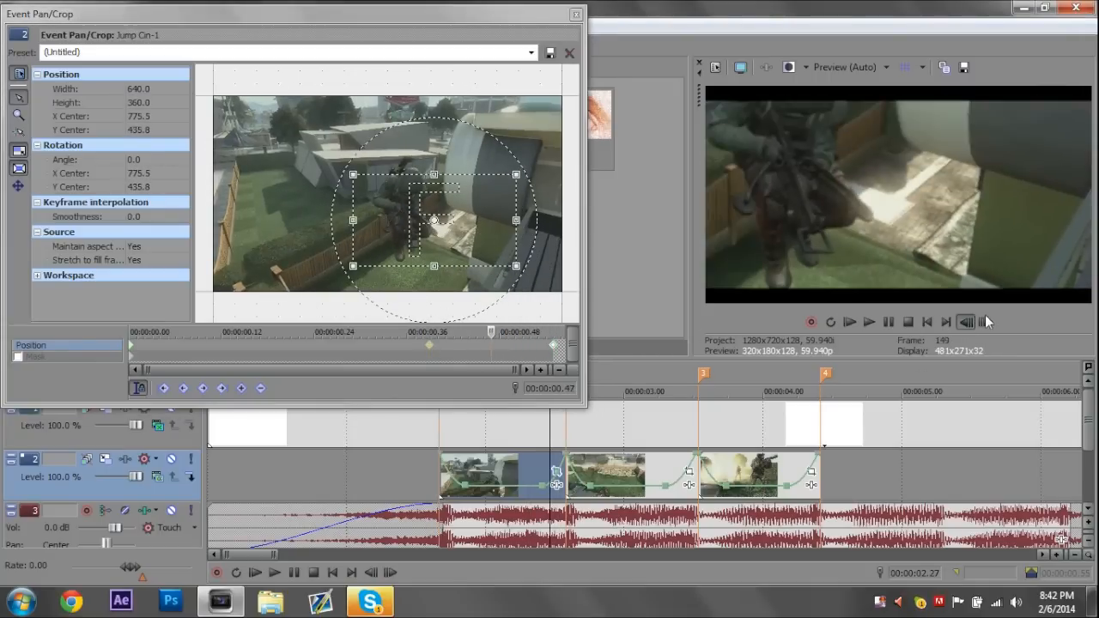
click(985, 322)
click(985, 321)
click(985, 321)
click(984, 322)
click(985, 322)
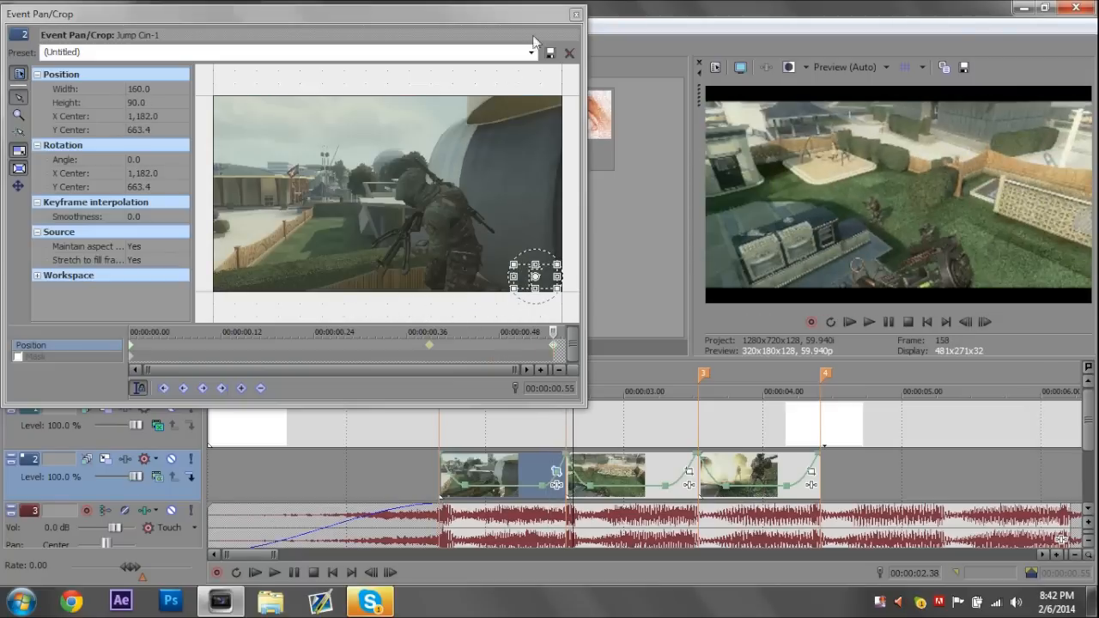
click(576, 14)
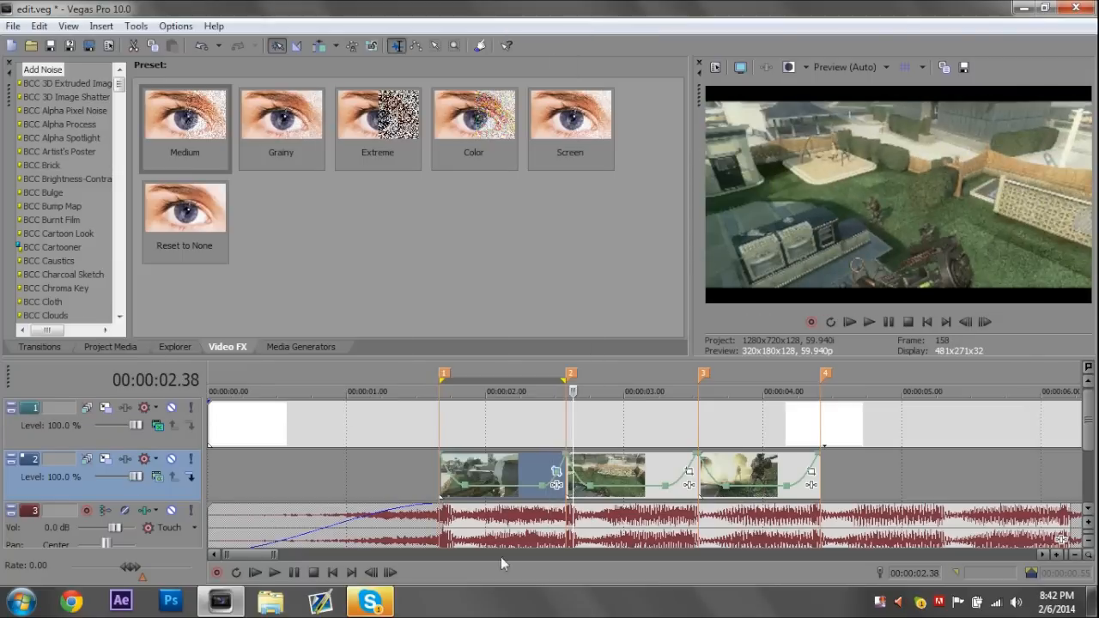
- Set the time selection to the first clip, from 00:00:01.40 to 00:00:02.35, and play back its animated crop
double_click(479, 470)
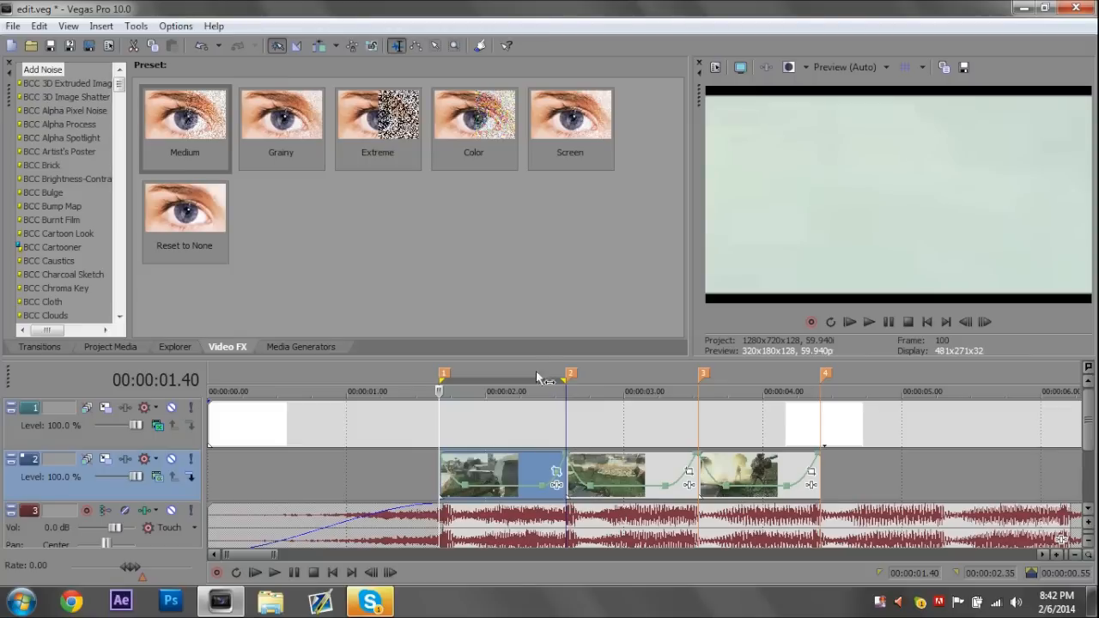
click(869, 322)
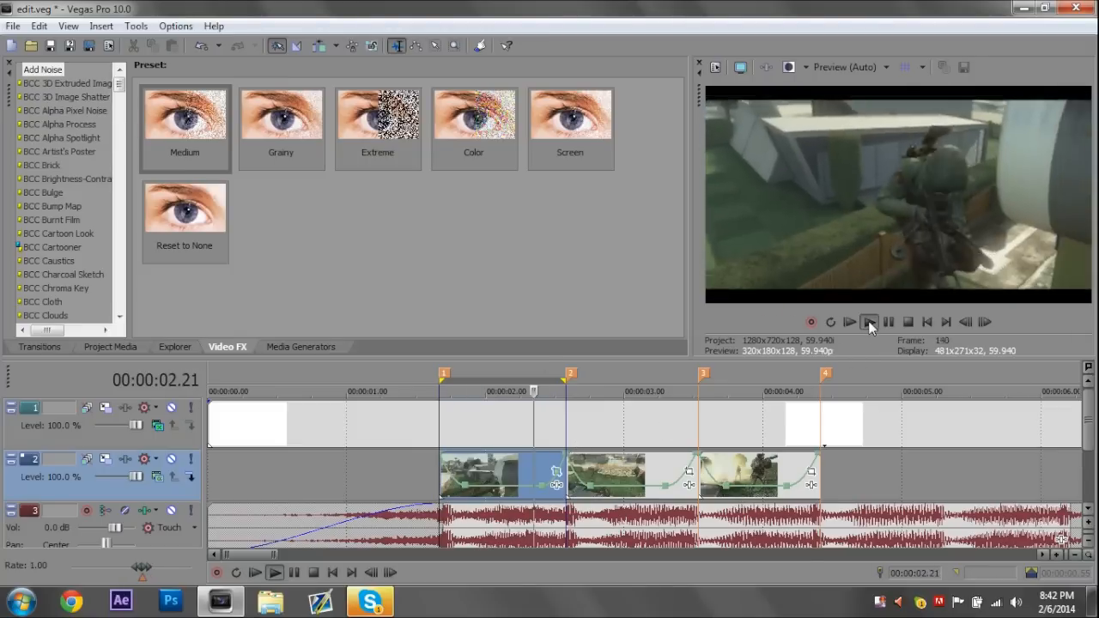
click(872, 327)
click(869, 324)
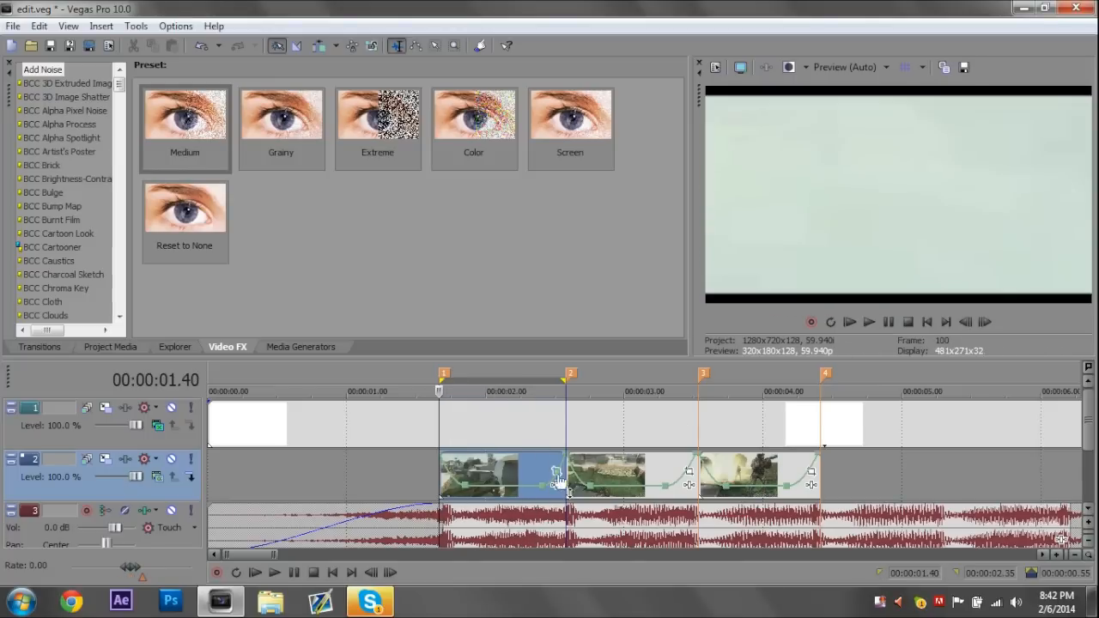
- Reopen the first clip's Event Pan/Crop, move its middle position keyframe slightly earlier, and close the window
click(555, 471)
drag(427, 346, 402, 347)
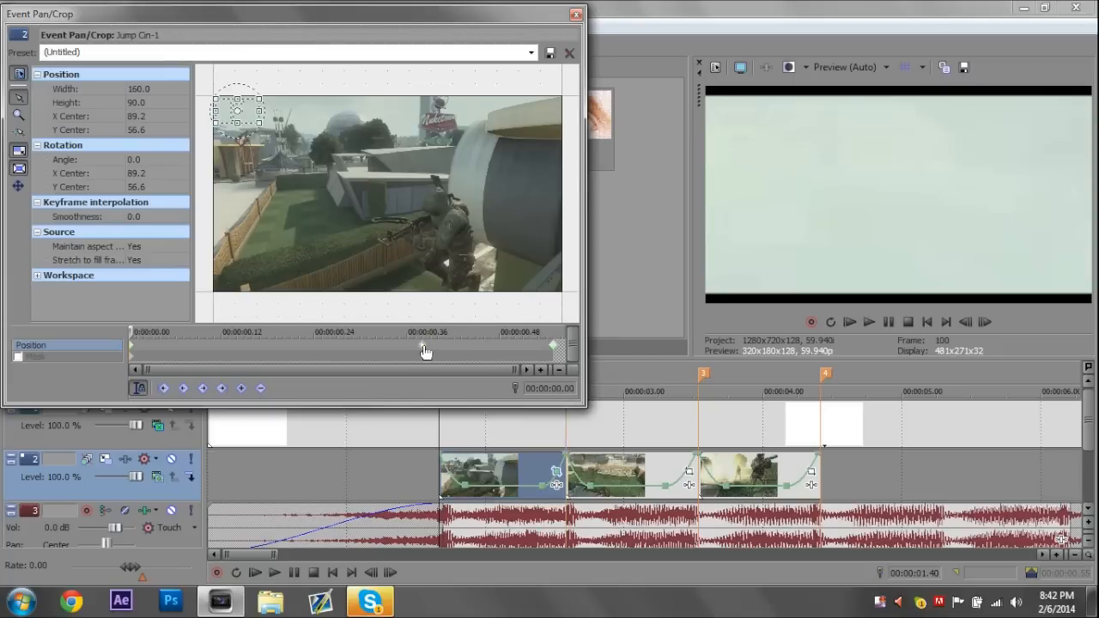
click(575, 14)
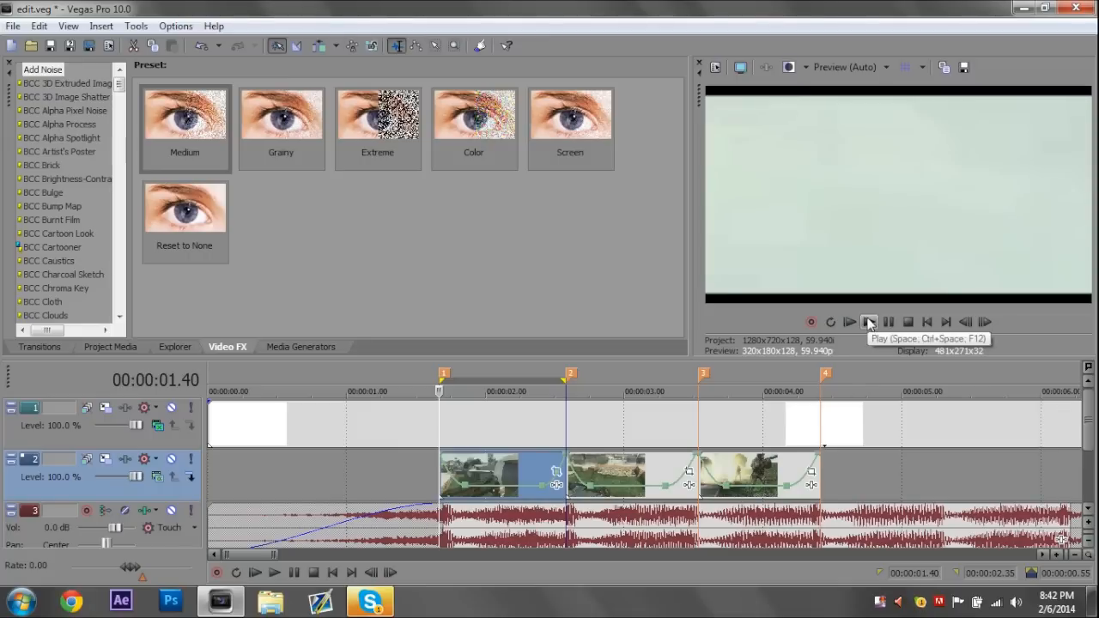
- Play back the first clip's retimed crop animation and extend the end of the loop region past marker 4
click(869, 323)
key(space)
click(869, 323)
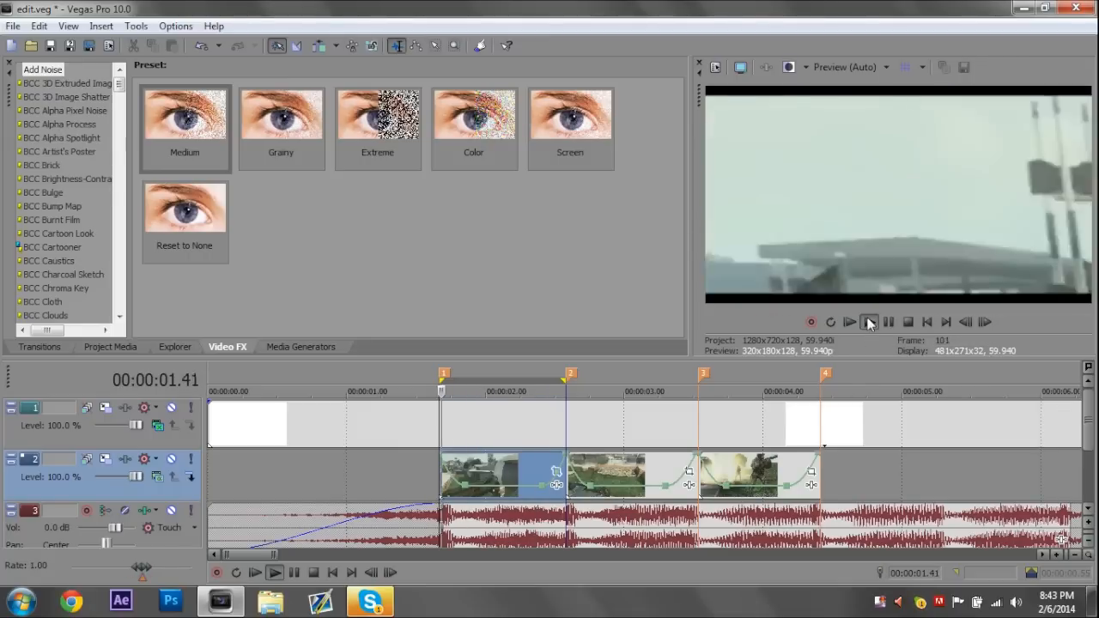
key(space)
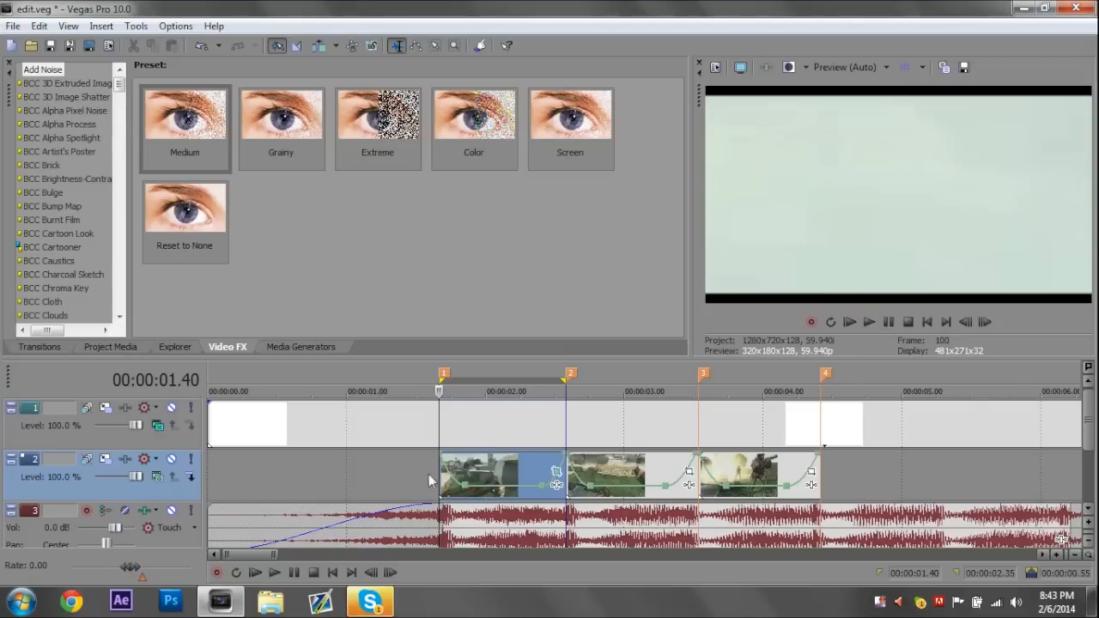
click(430, 474)
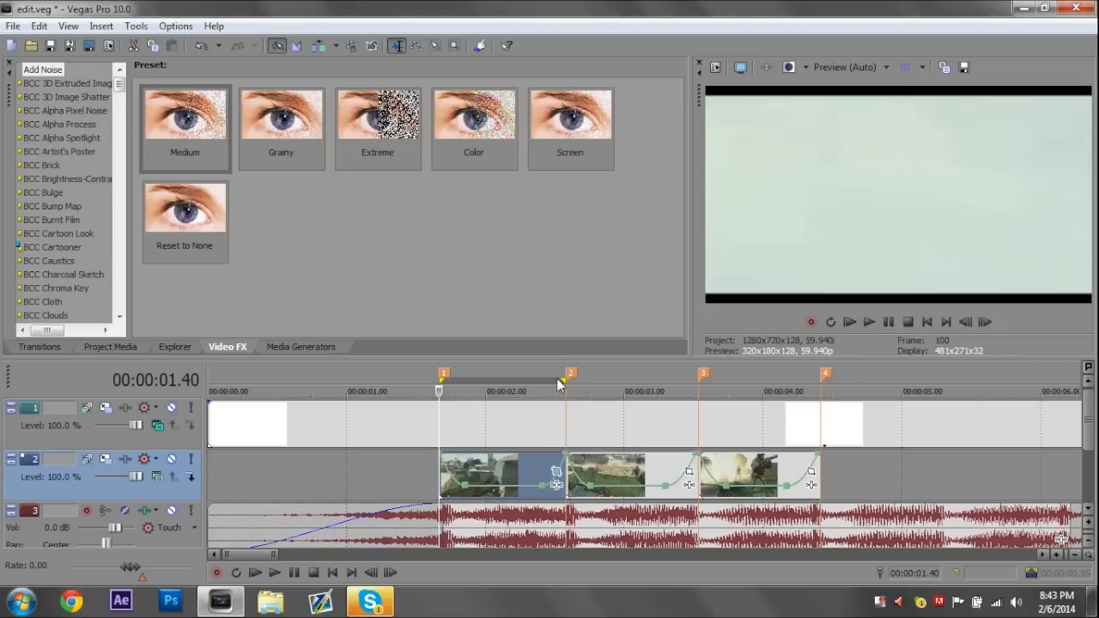
drag(558, 383, 893, 404)
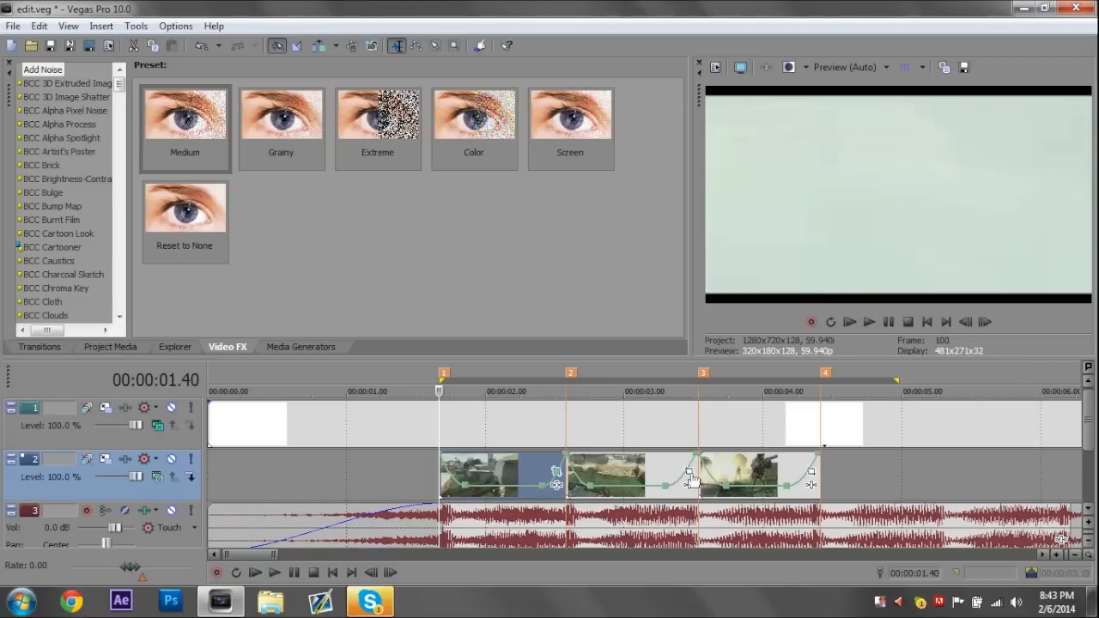
- In the second clip's Event Pan/Crop, shrink the starting crop to 160 × 90 in the image's upper-left corner and restore the full frame at 00:00:00.37
click(689, 471)
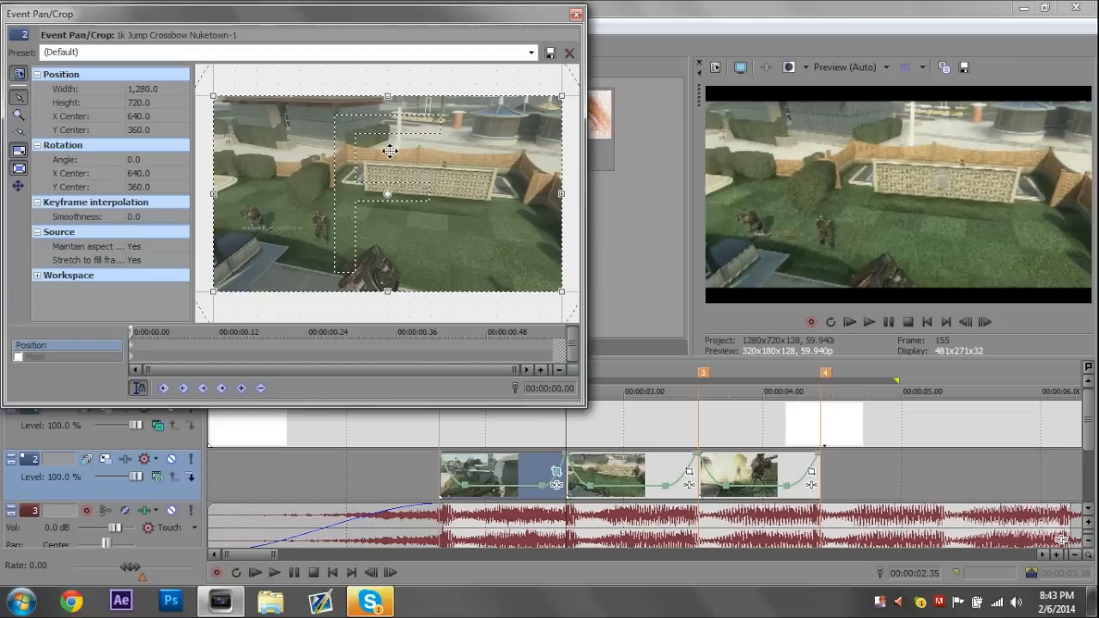
drag(212, 93, 225, 112)
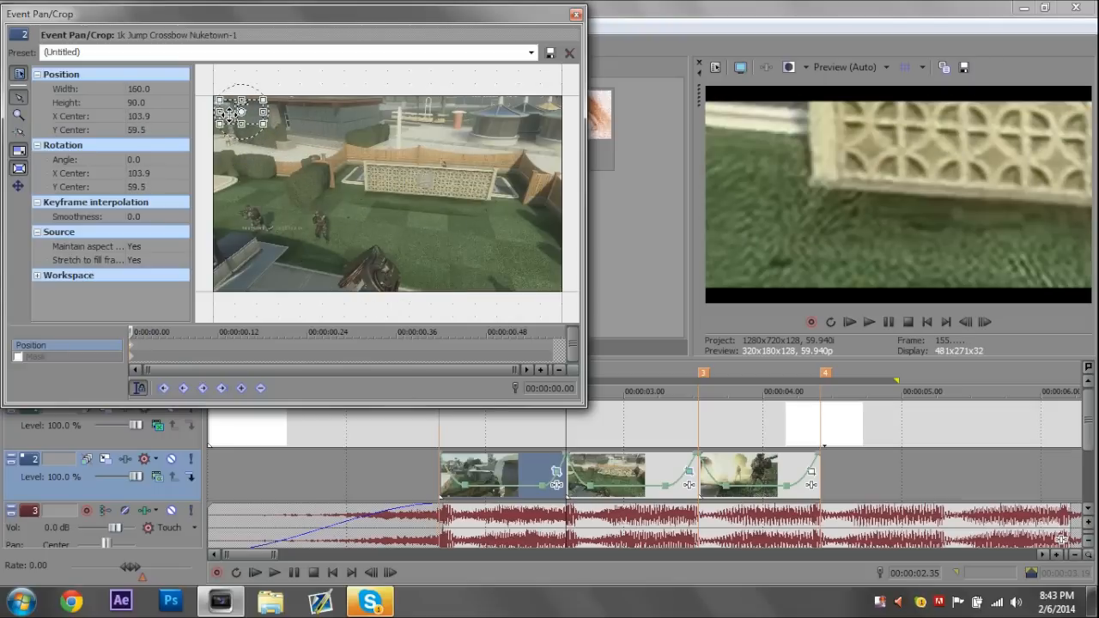
click(425, 341)
right_click(357, 222)
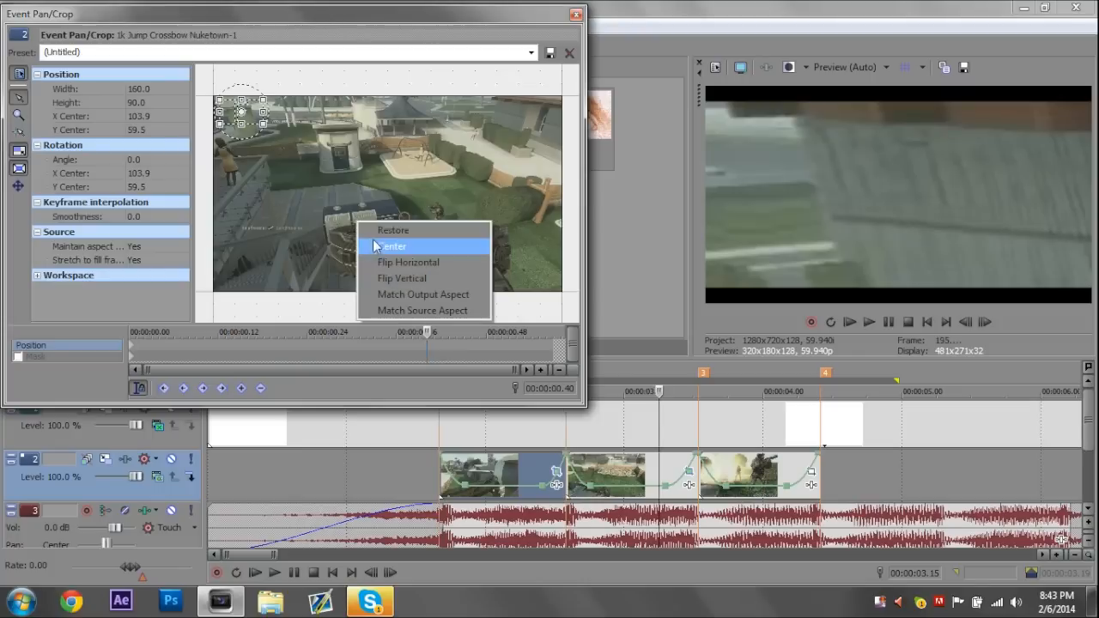
click(391, 230)
drag(429, 354, 407, 354)
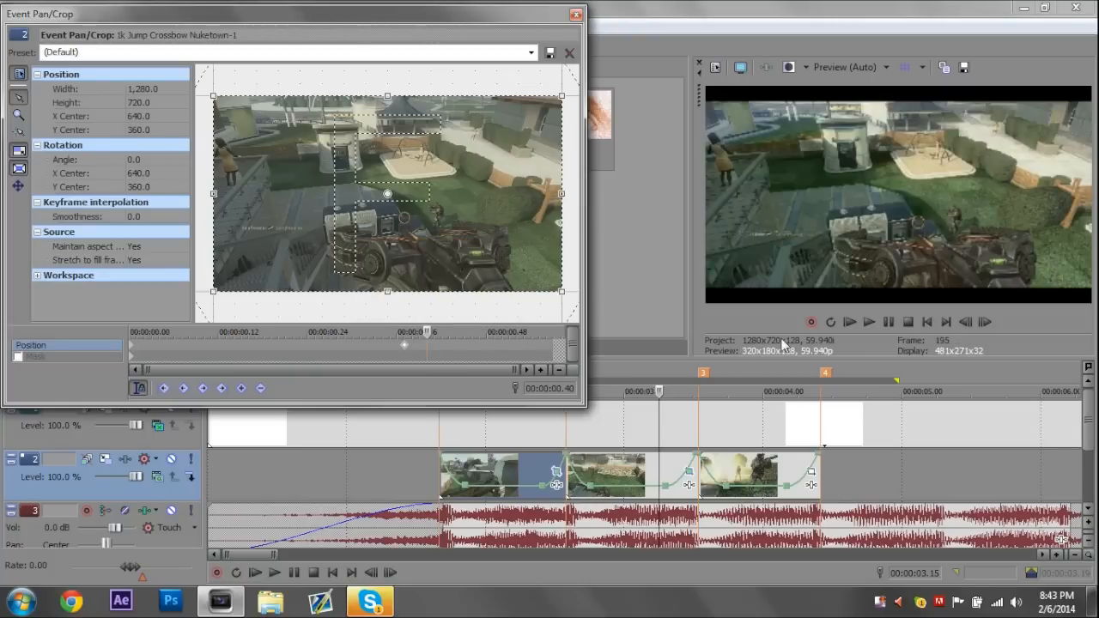
- At 00:00:00.57, the end of the second clip, shrink the crop to 160 × 90 and place it in the image's lower-right corner
key(ctrl+Right)
key(Right)
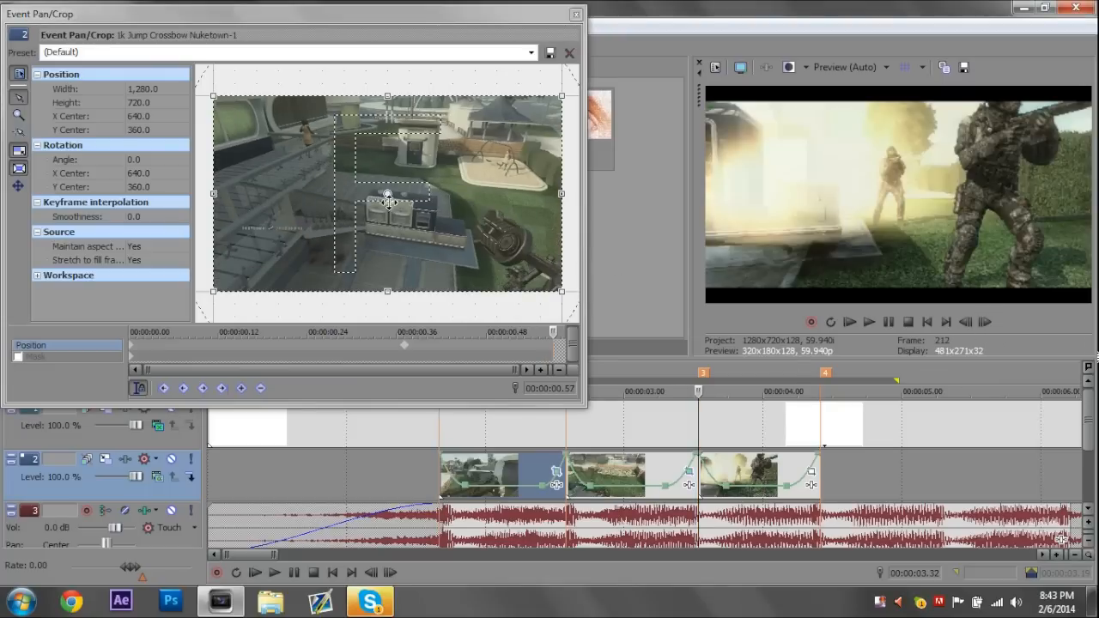
drag(214, 95, 319, 175)
drag(377, 196, 526, 276)
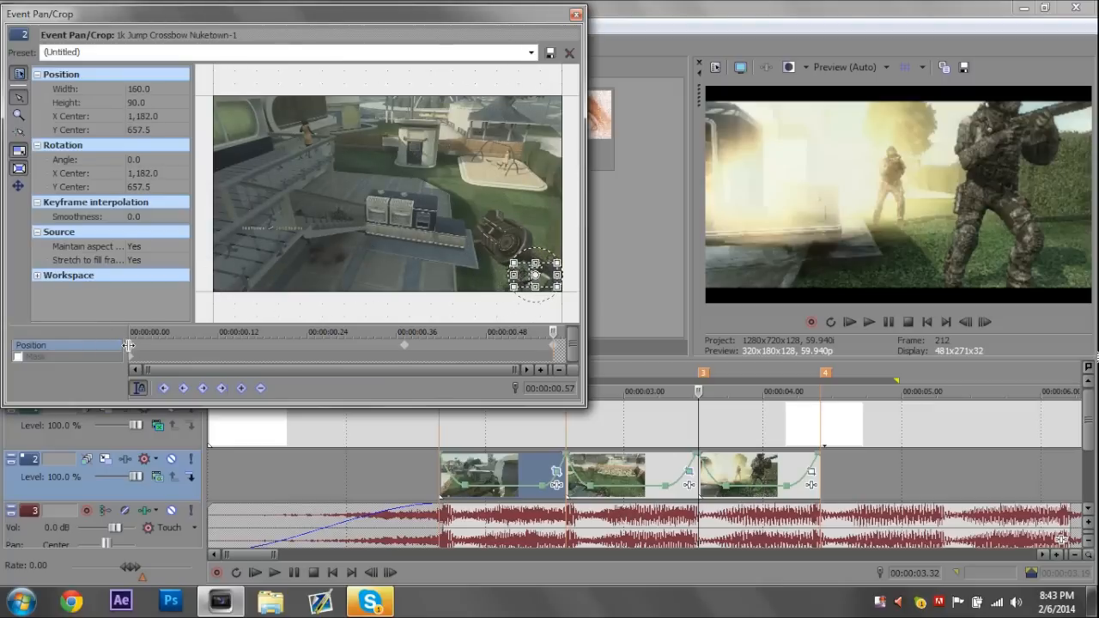
- Set the interpolation of the second clip's starting position keyframe to Fast
click(133, 356)
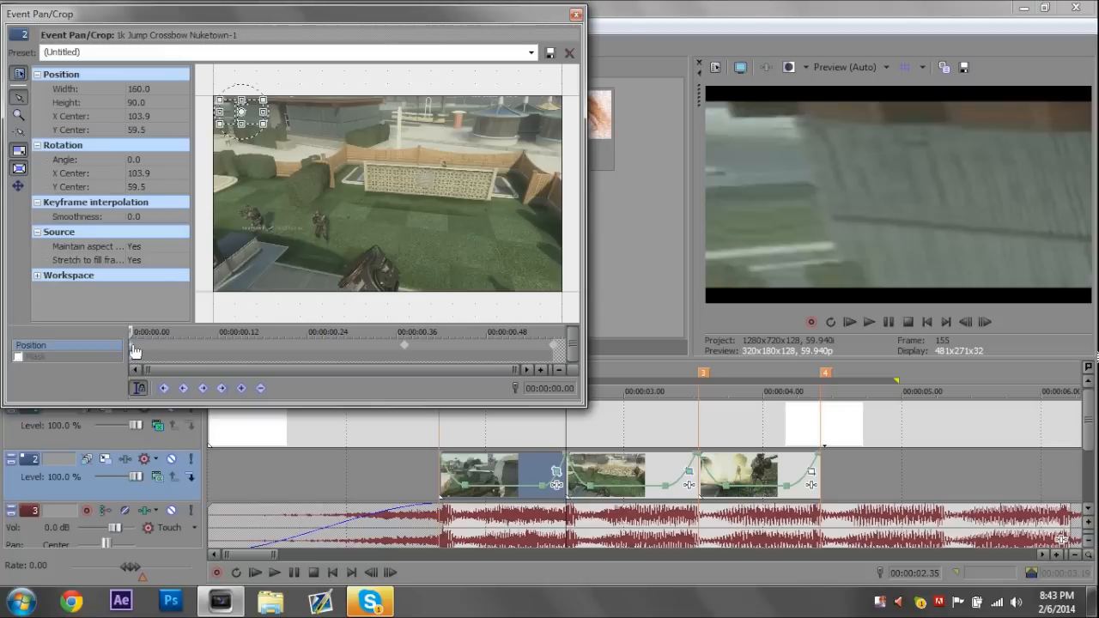
right_click(133, 352)
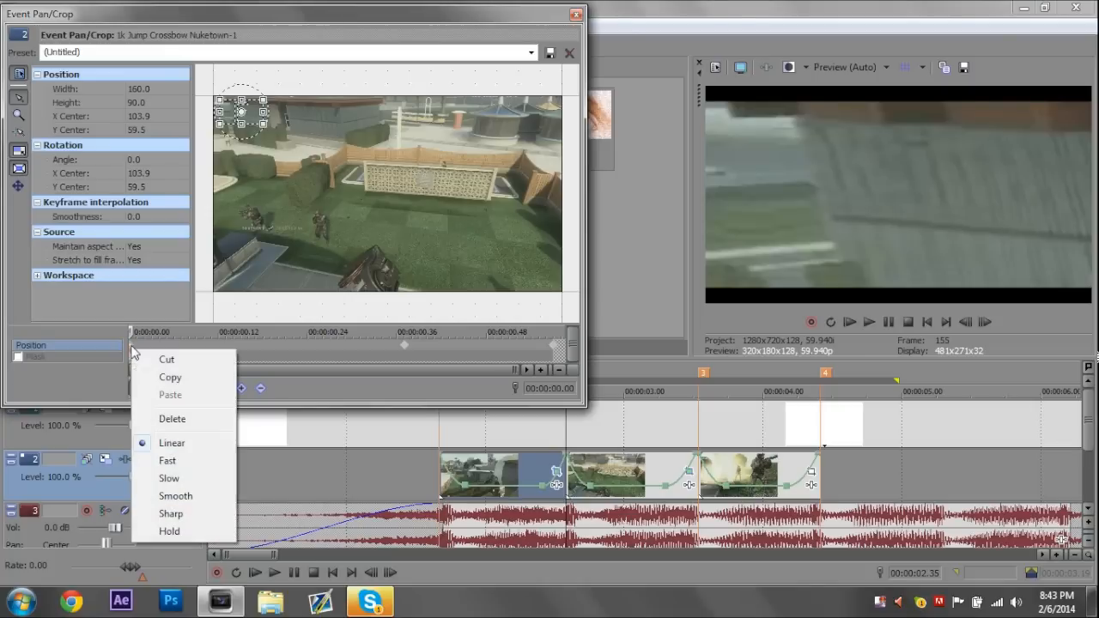
click(190, 461)
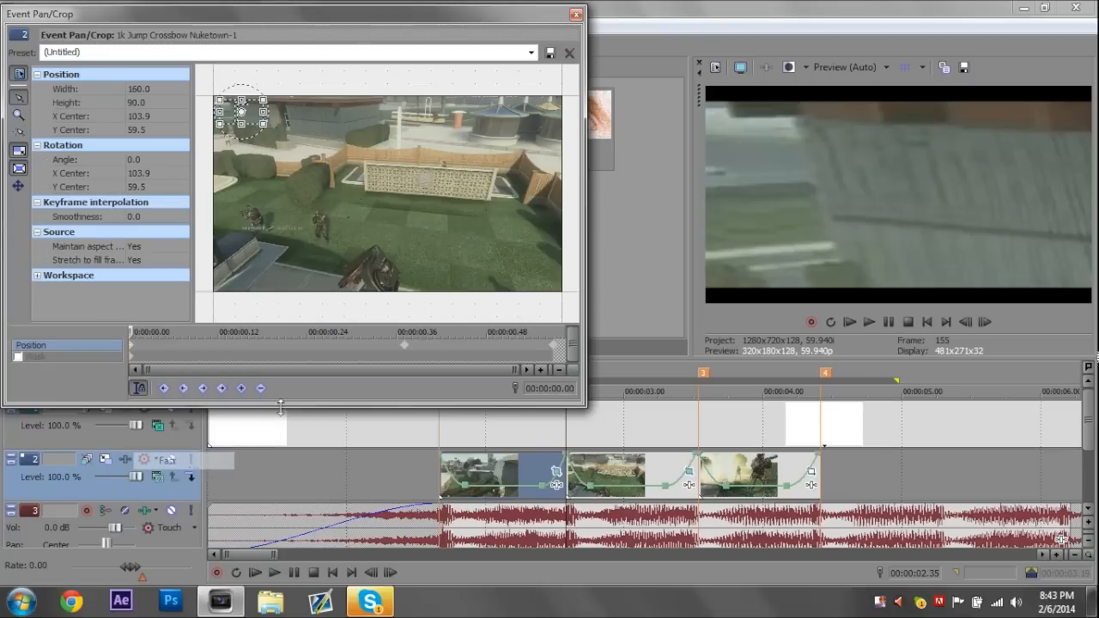
- Set the interpolation of the second clip's position keyframe at 00:00:00.37 to Slow
right_click(406, 351)
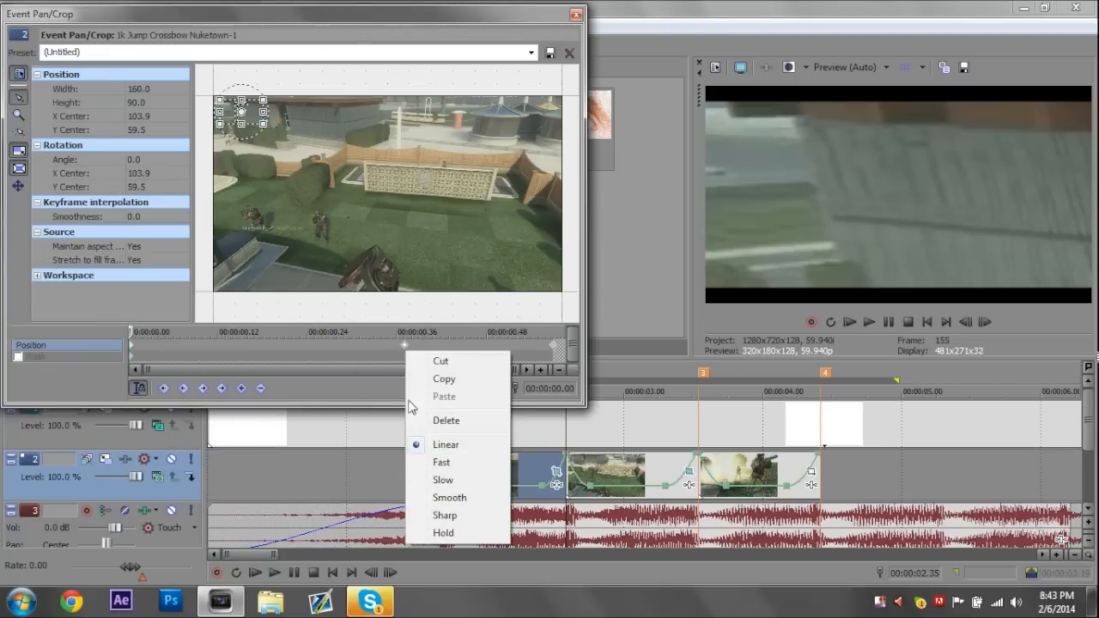
click(407, 348)
right_click(407, 352)
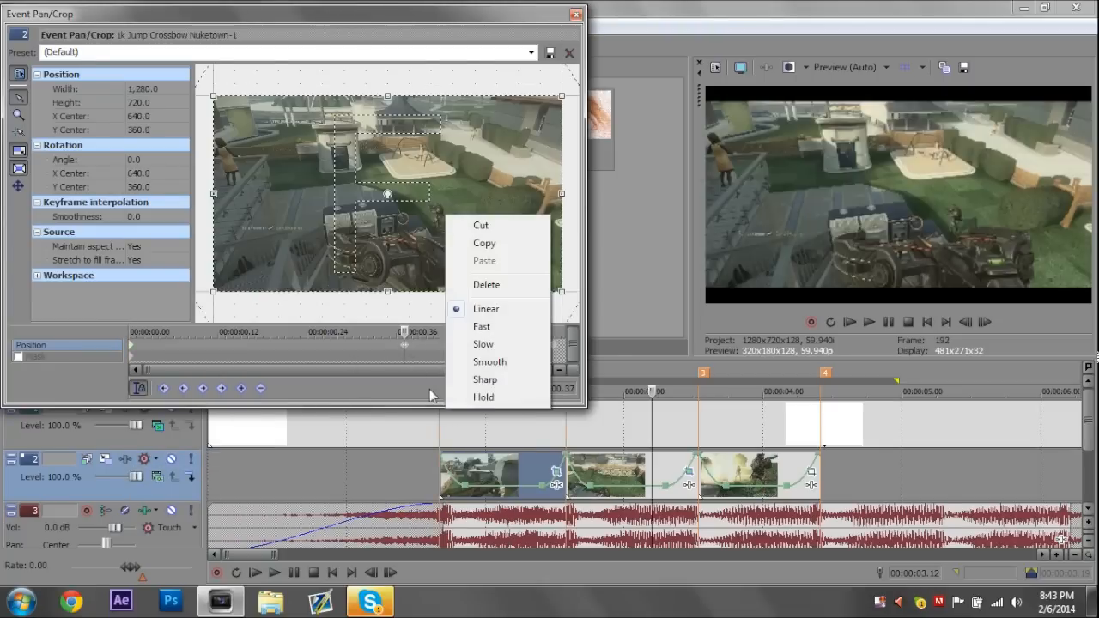
click(484, 345)
- Set the interpolation of the second clip's last position keyframe to Fast and close Event Pan/Crop
right_click(552, 350)
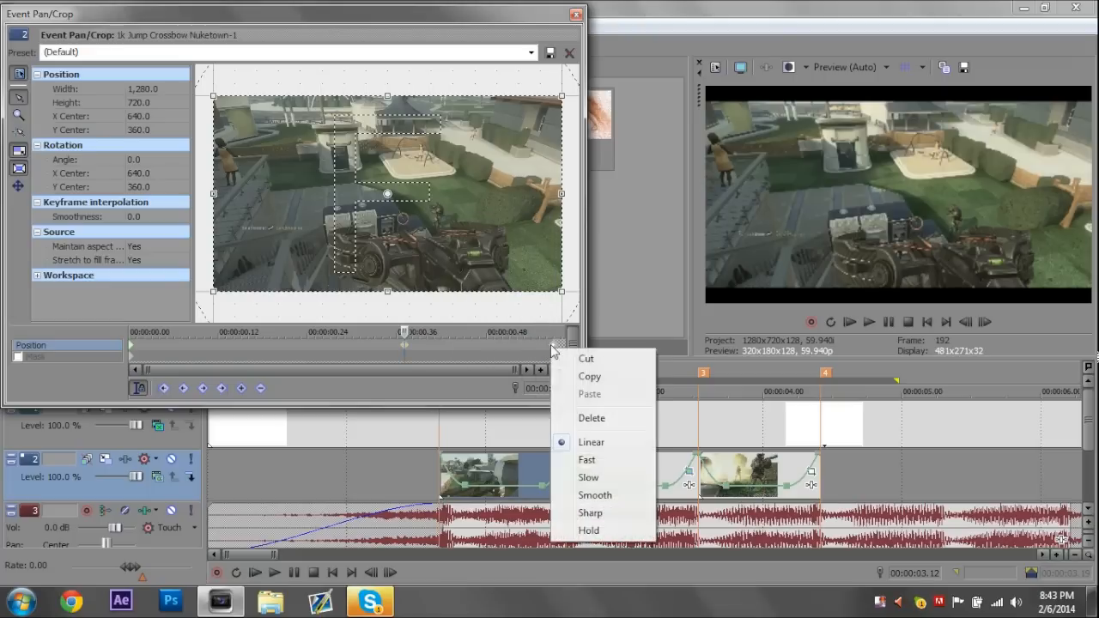
click(537, 456)
click(576, 14)
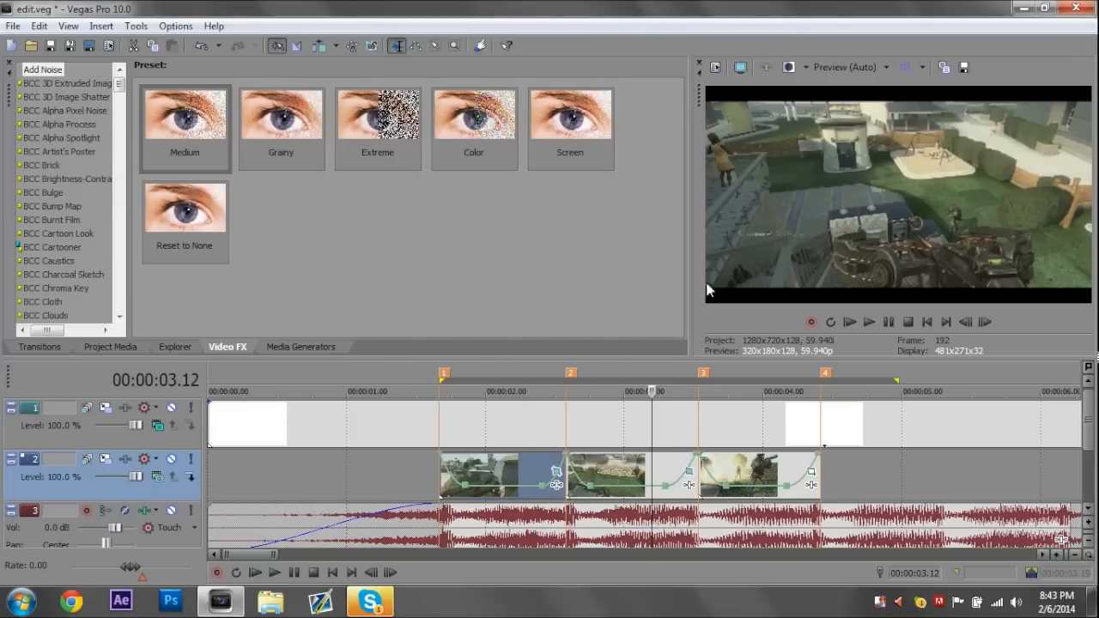
- In the third clip's Event Pan/Crop, shrink the starting crop to 160 × 90 in the image's upper-left corner and restore the full frame at 00:00:00.34
click(811, 473)
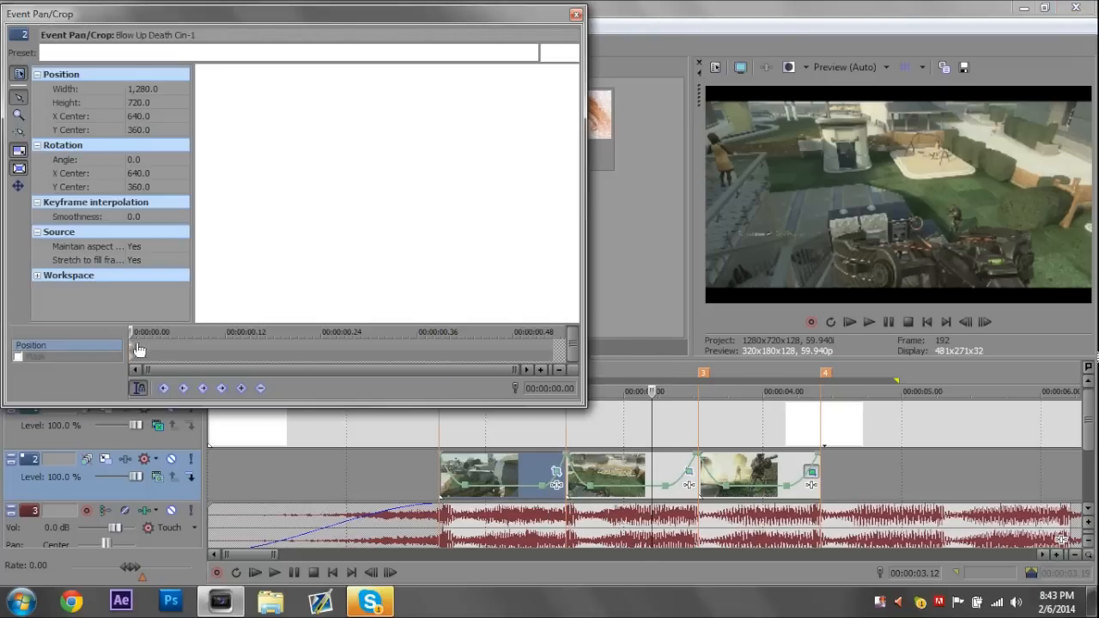
drag(213, 96, 226, 116)
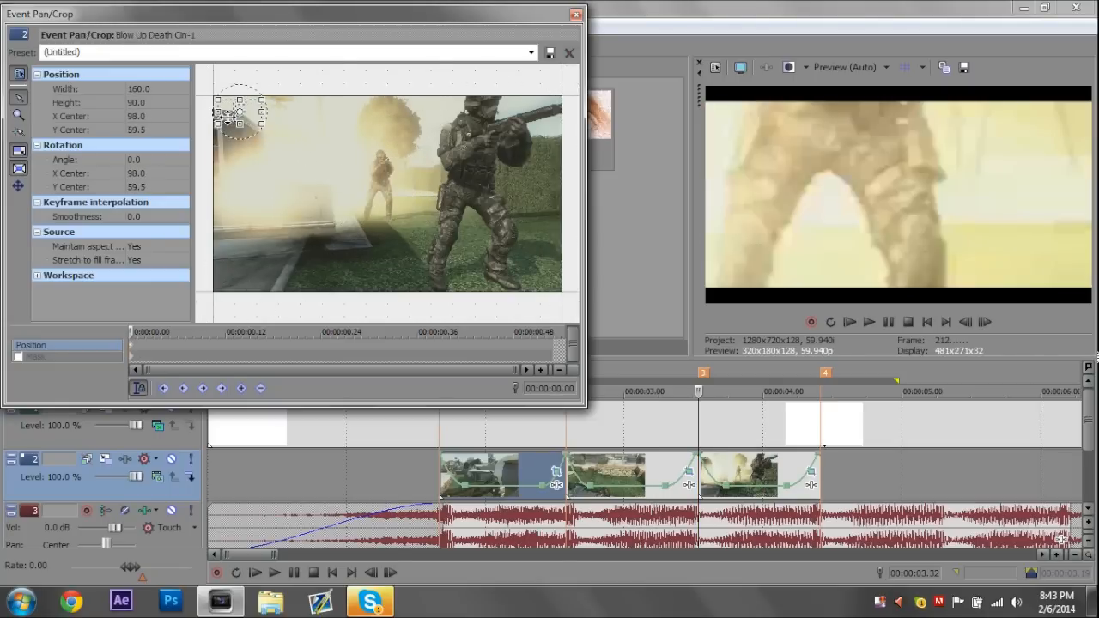
click(402, 341)
right_click(362, 231)
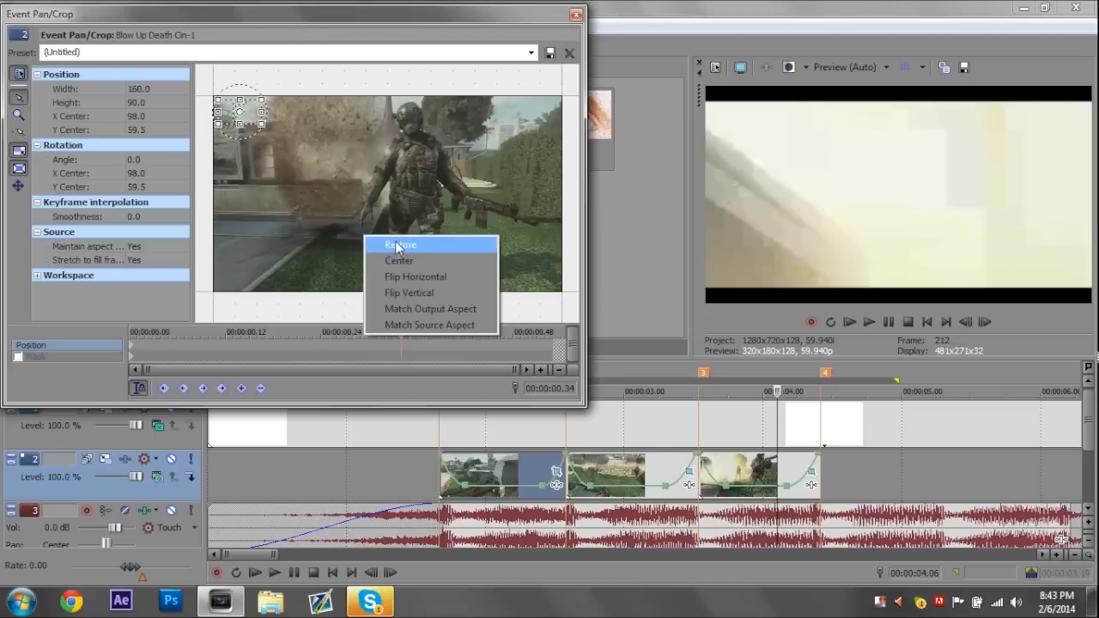
click(391, 241)
- At the end of the third clip, shrink the crop and place it in the image's lower-right corner, and close Event Pan/Crop
click(549, 345)
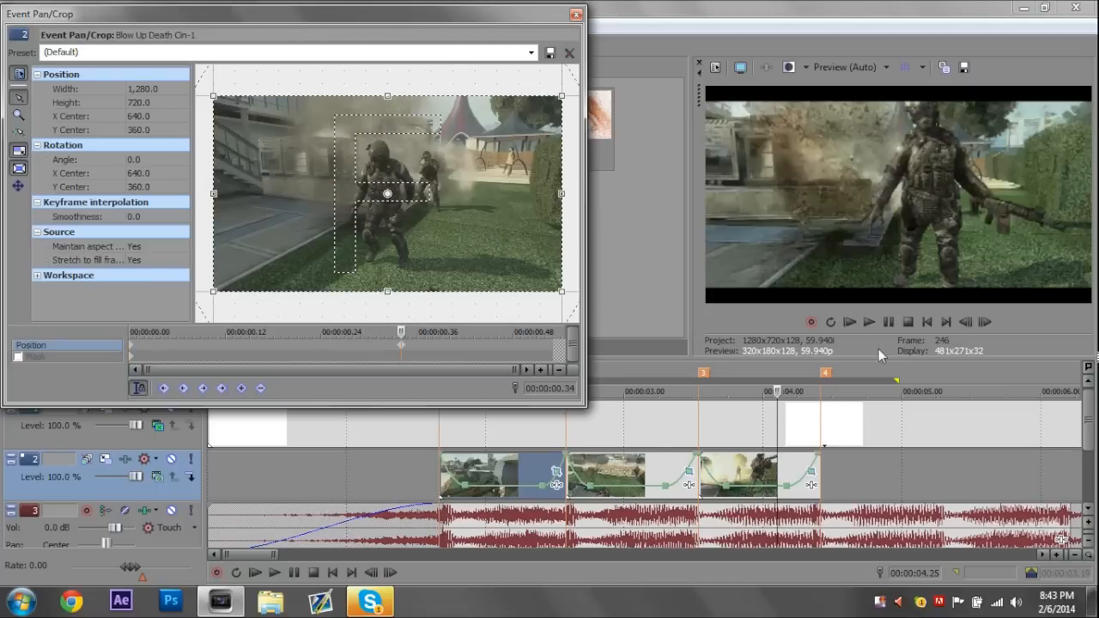
click(966, 322)
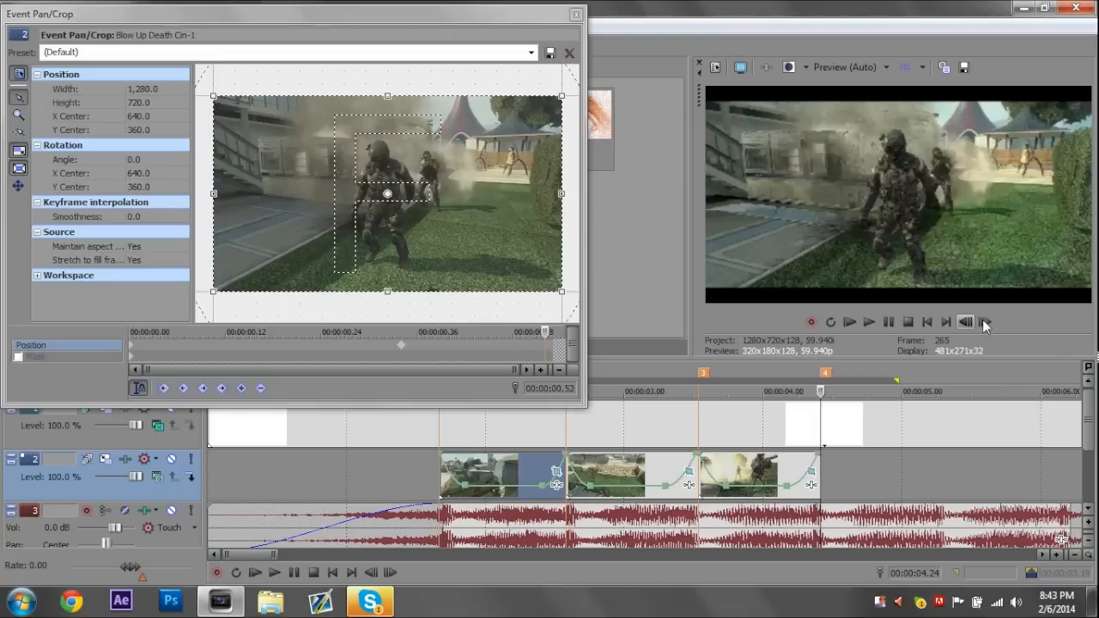
key(Right)
drag(213, 94, 535, 276)
click(577, 14)
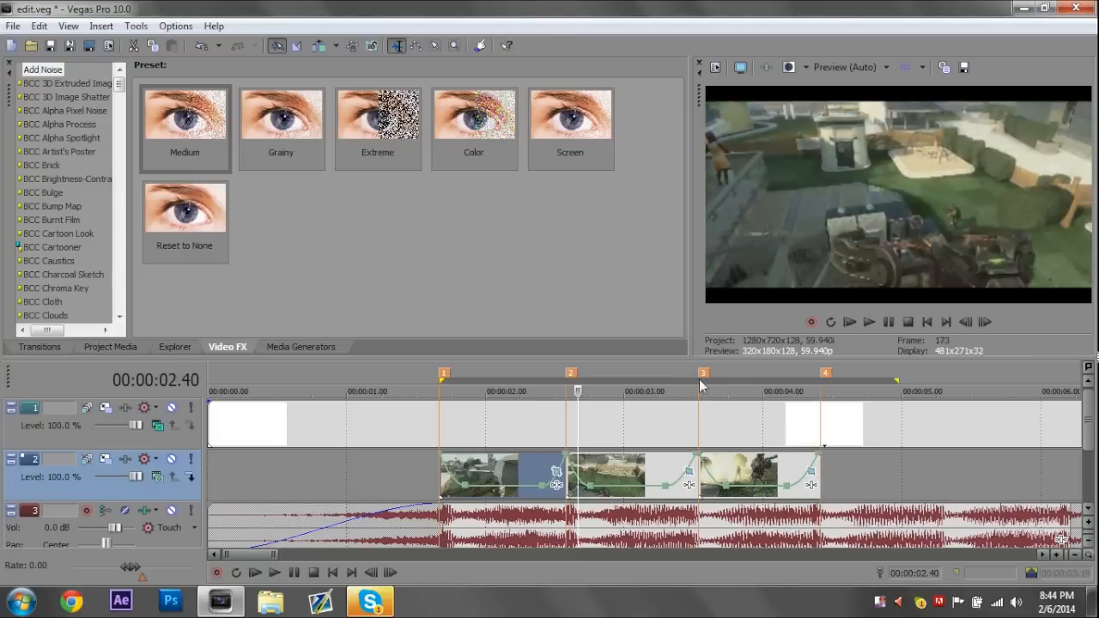
- Play back the loop region across the three clips to review the pan and zoom animation
double_click(852, 381)
click(869, 322)
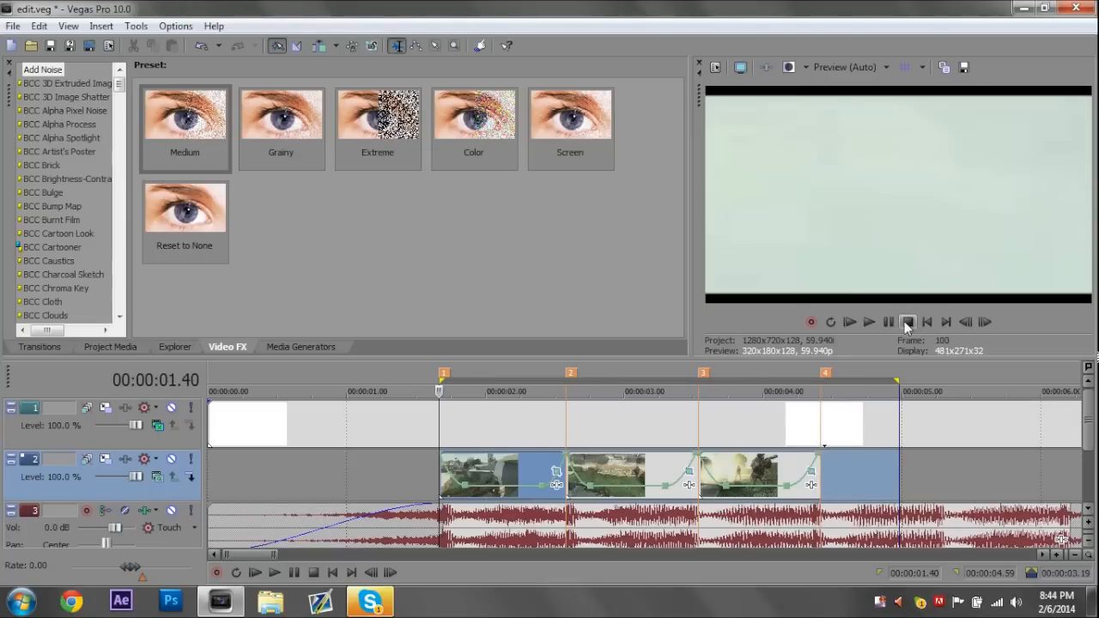
- In the third clip's Event Pan/Crop, set the first position keyframe's interpolation to Fast and the one at 00:00:00.34 to Slow
click(811, 471)
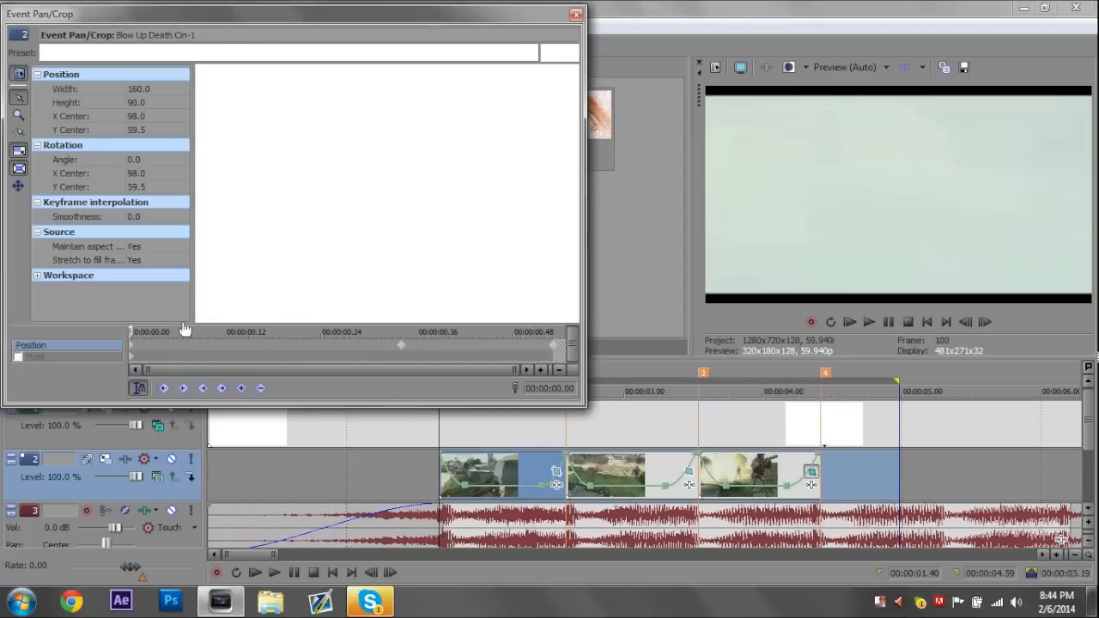
right_click(133, 345)
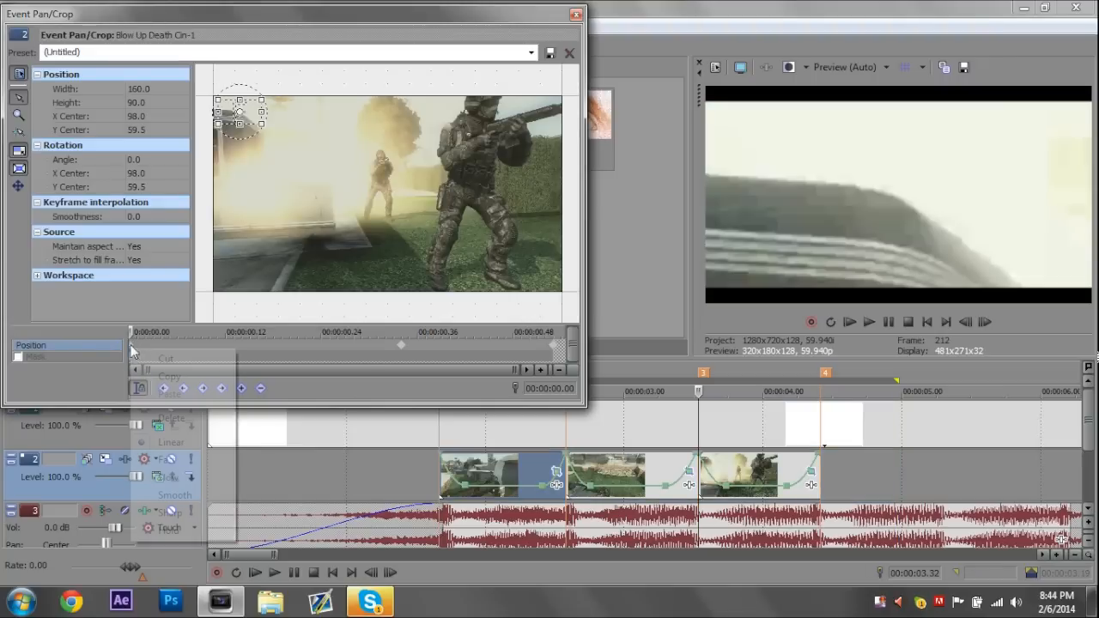
click(172, 460)
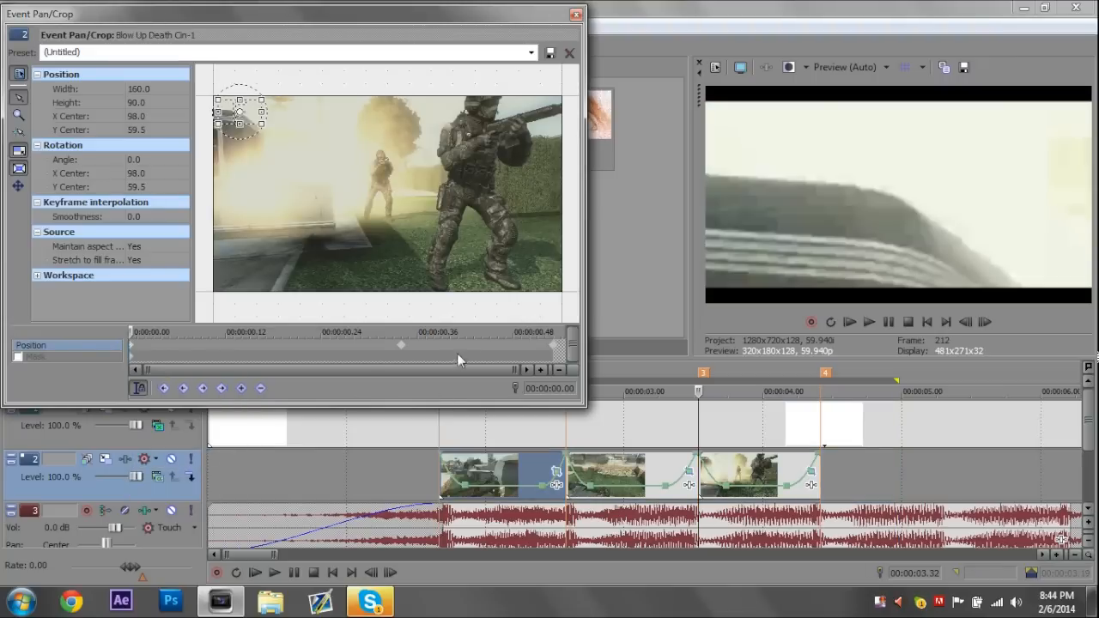
right_click(404, 351)
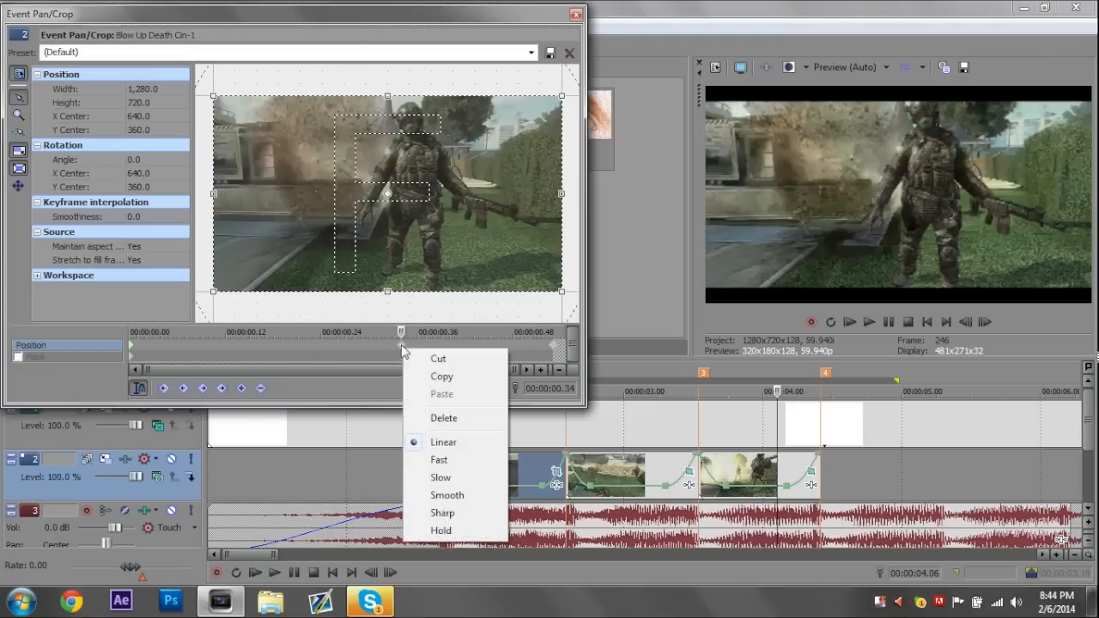
click(462, 479)
- Set the interpolation of the third clip's last position keyframe to Fast and close Event Pan/Crop
click(553, 345)
right_click(554, 349)
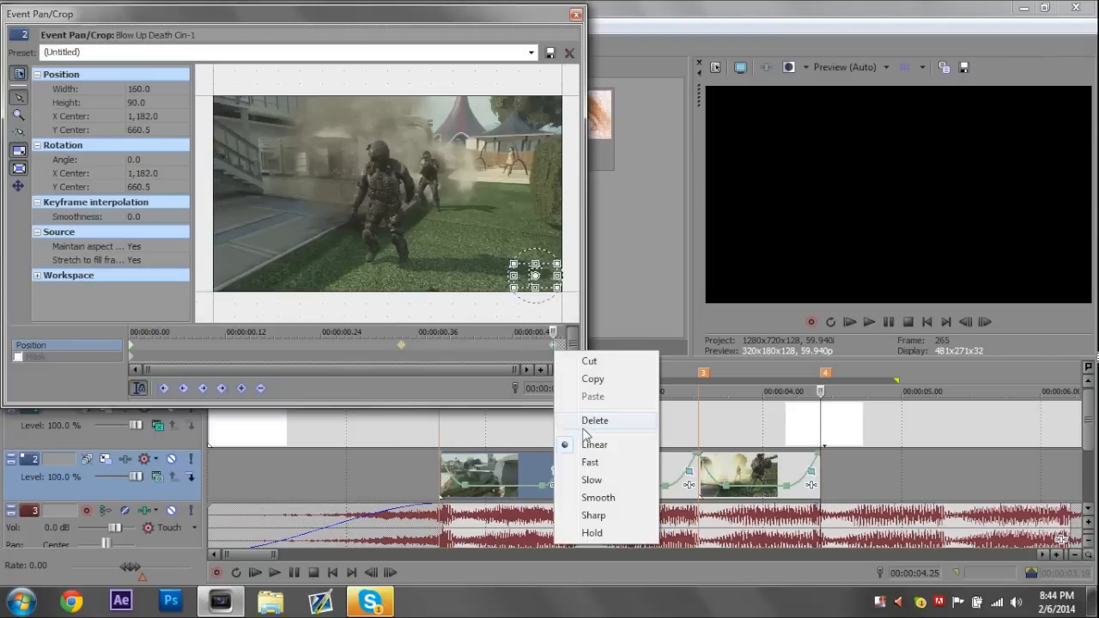
click(612, 464)
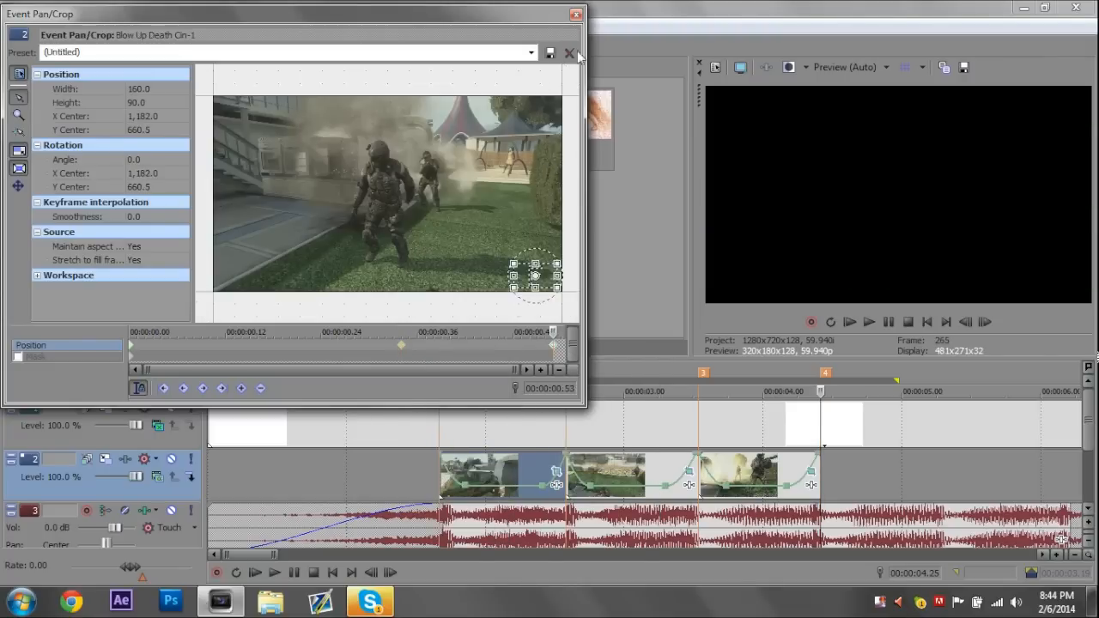
click(576, 14)
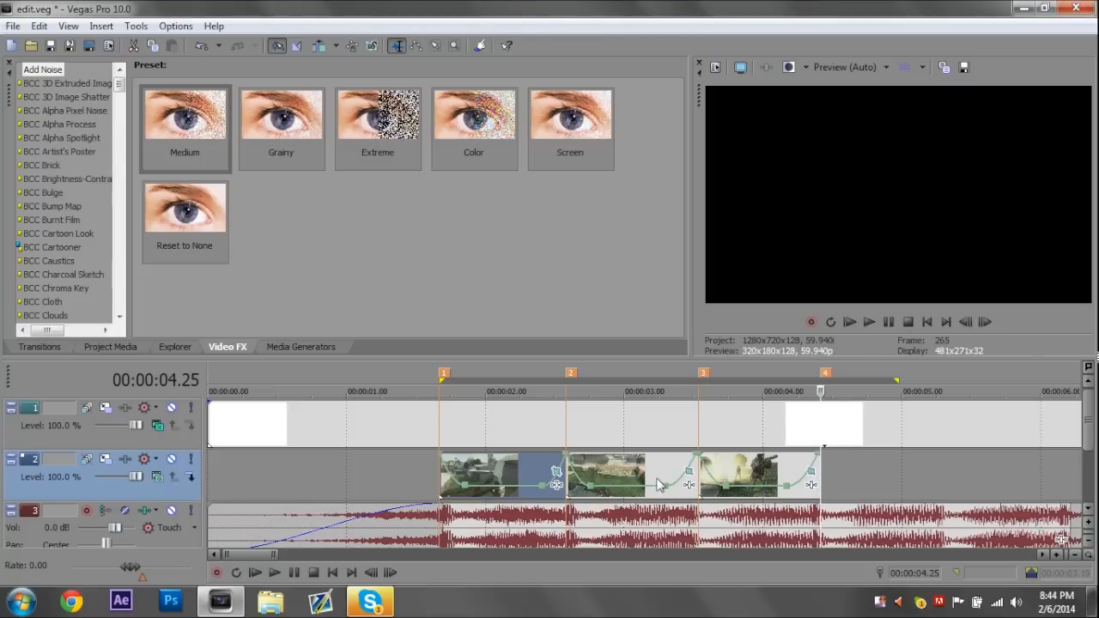
- In the second clip's Event Pan/Crop, shrink the crop at the 00:00:00.37 keyframe to 800 × 450 around its center, and close the window
click(689, 471)
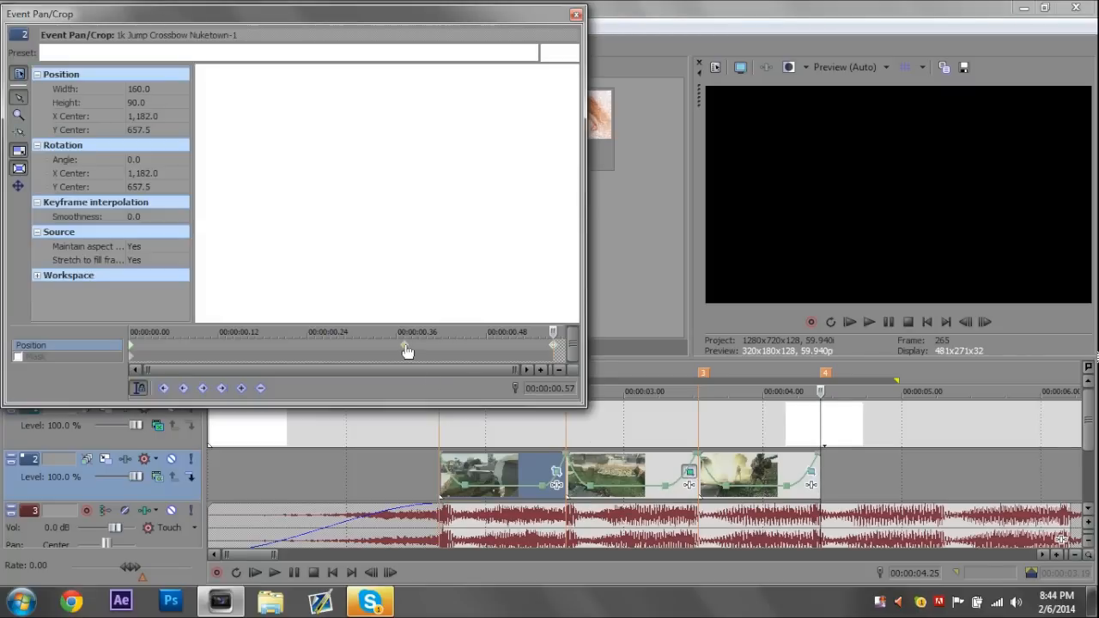
click(405, 344)
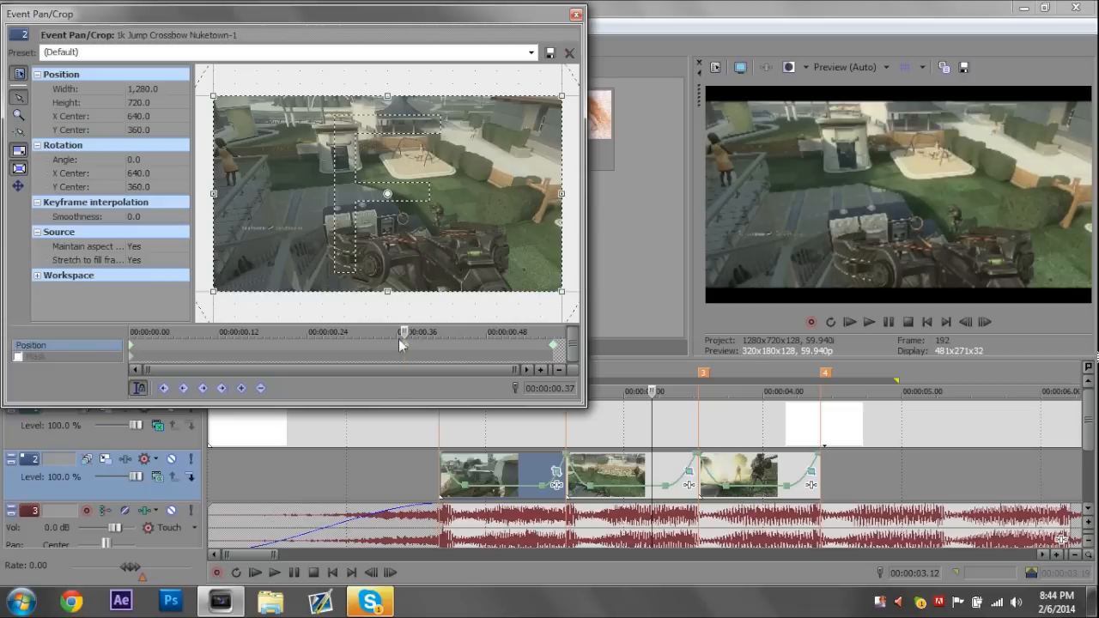
drag(214, 97, 278, 134)
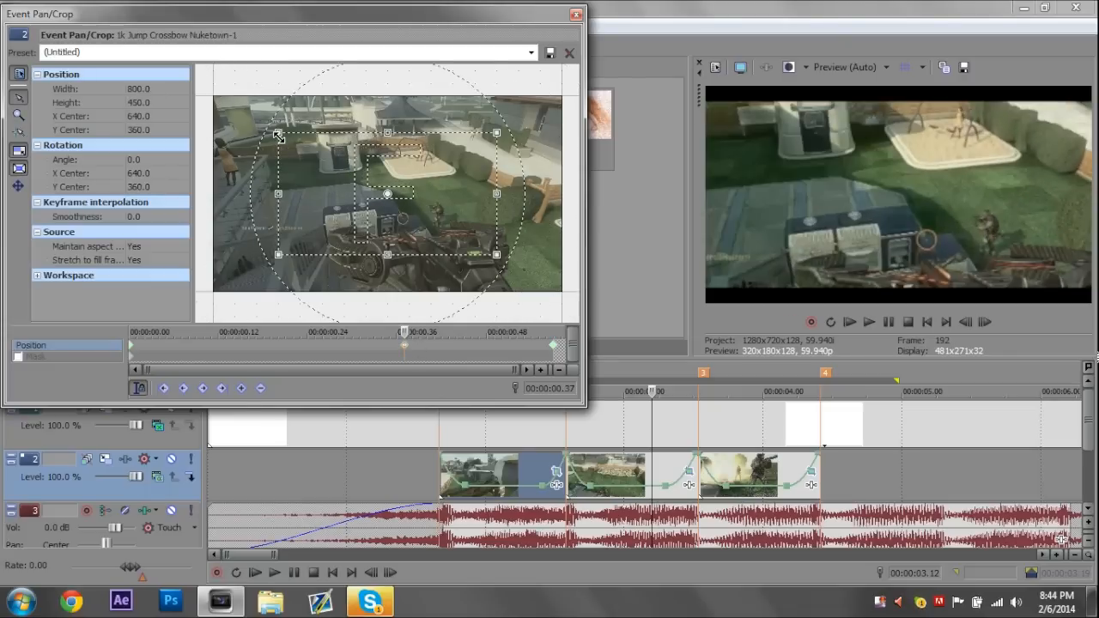
click(576, 14)
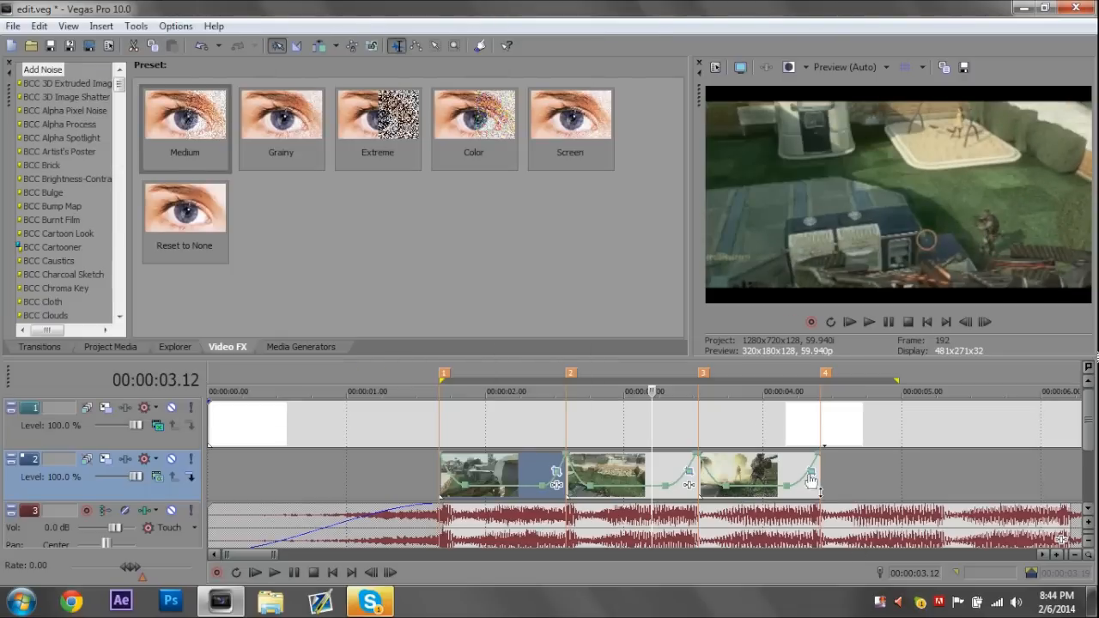
- In the third clip's Event Pan/Crop, shrink the crop at the 00:00:00.34 keyframe to 960 × 540 around its center, and close the window
click(811, 471)
click(401, 351)
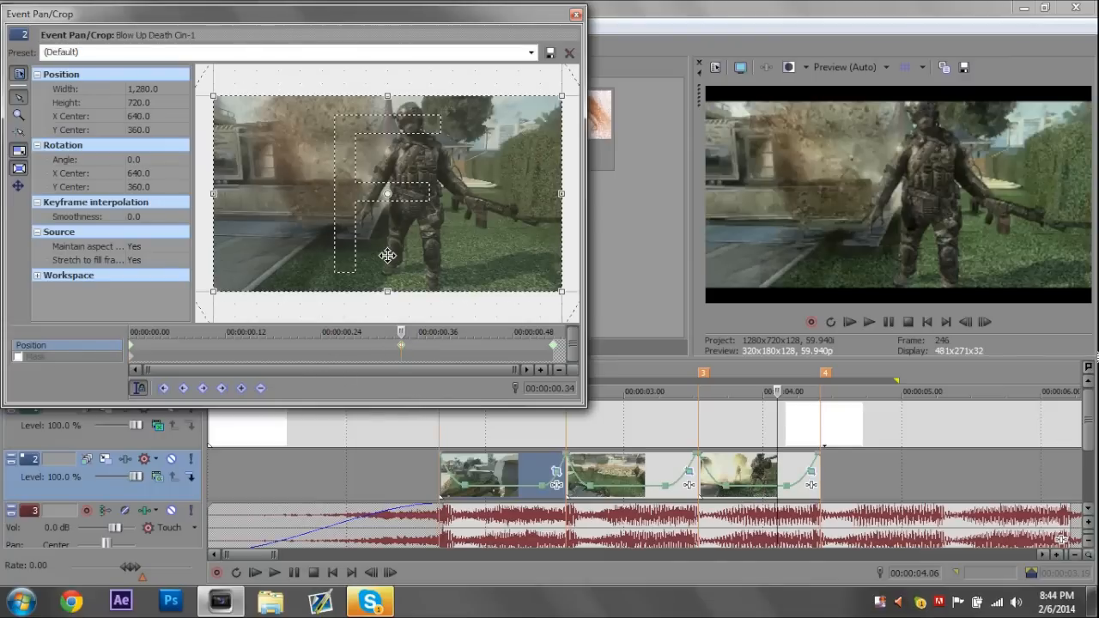
drag(206, 93, 249, 113)
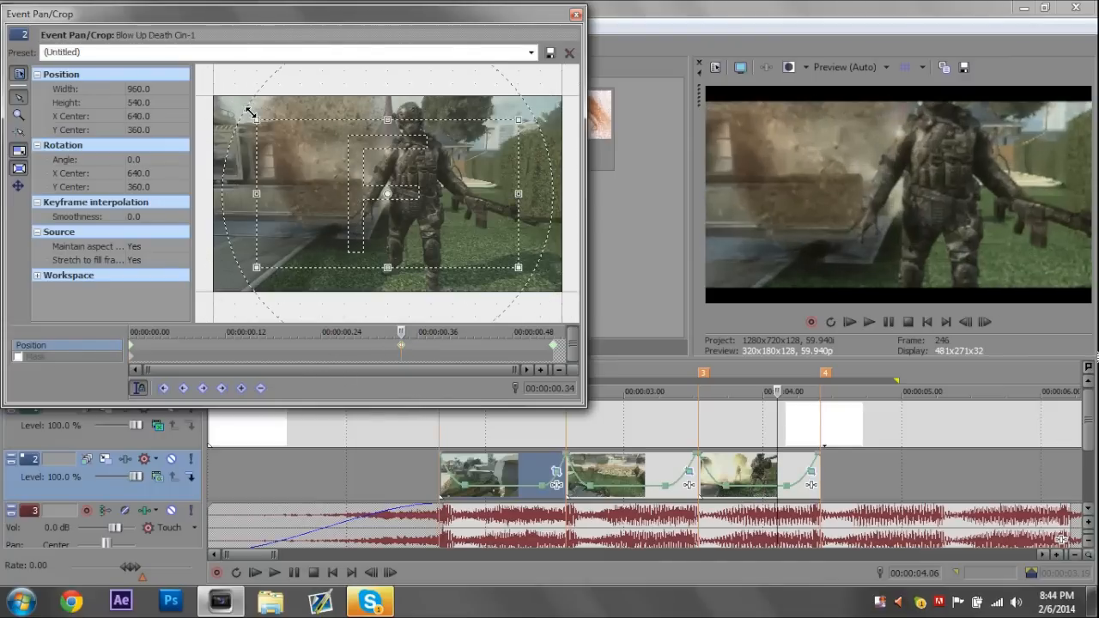
click(575, 15)
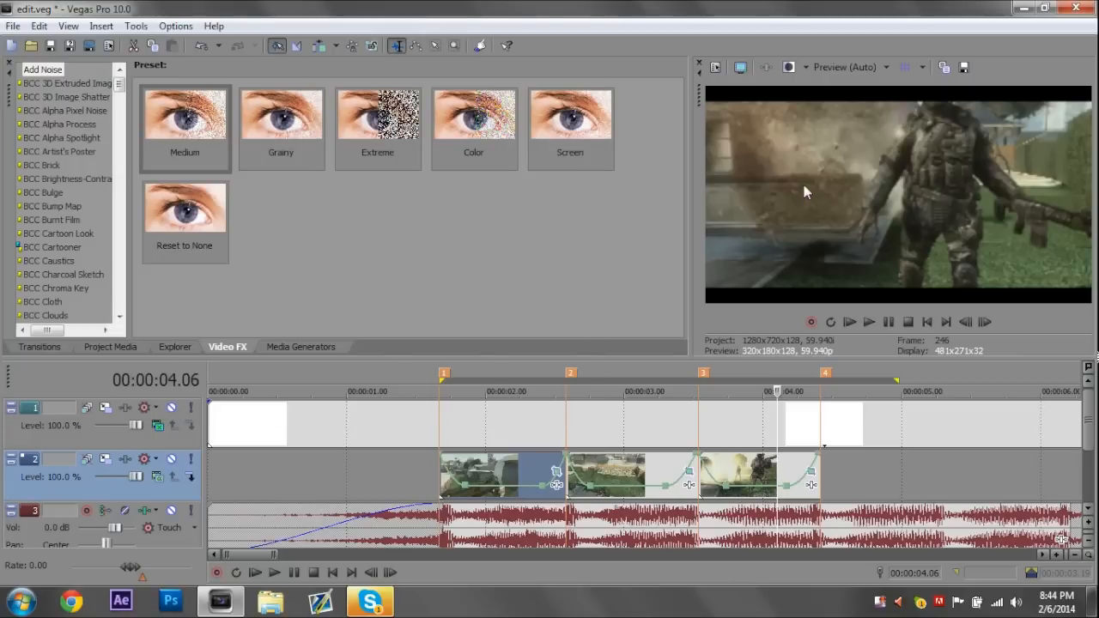
- Play back the loop region from 00:00:01.40 to check the adjusted zooms, stop playback, and clear the time selection
key(space)
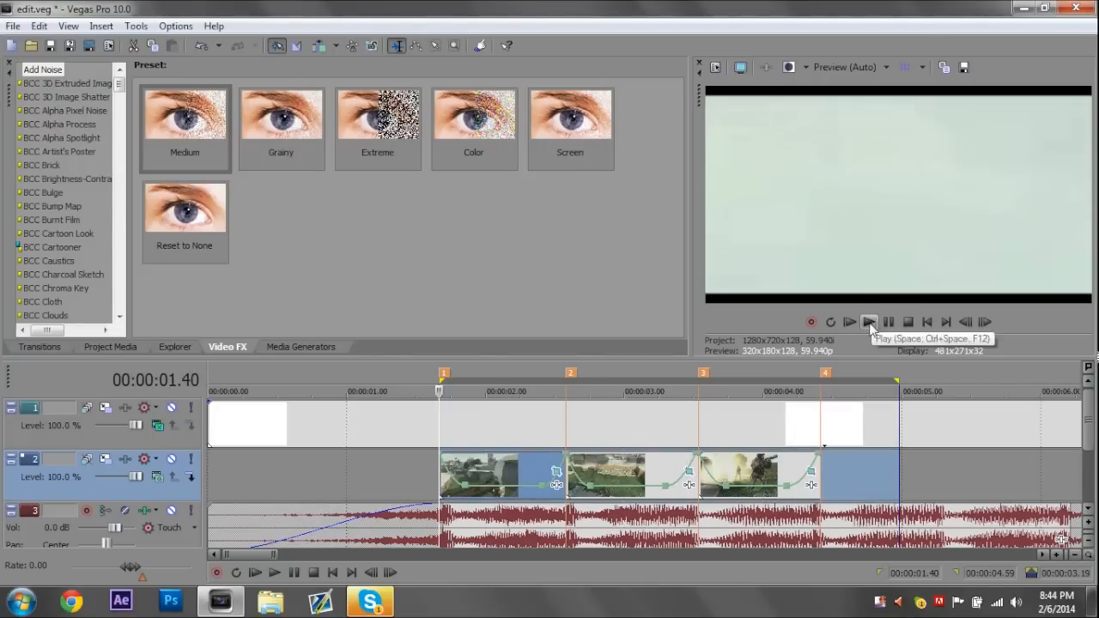
click(872, 322)
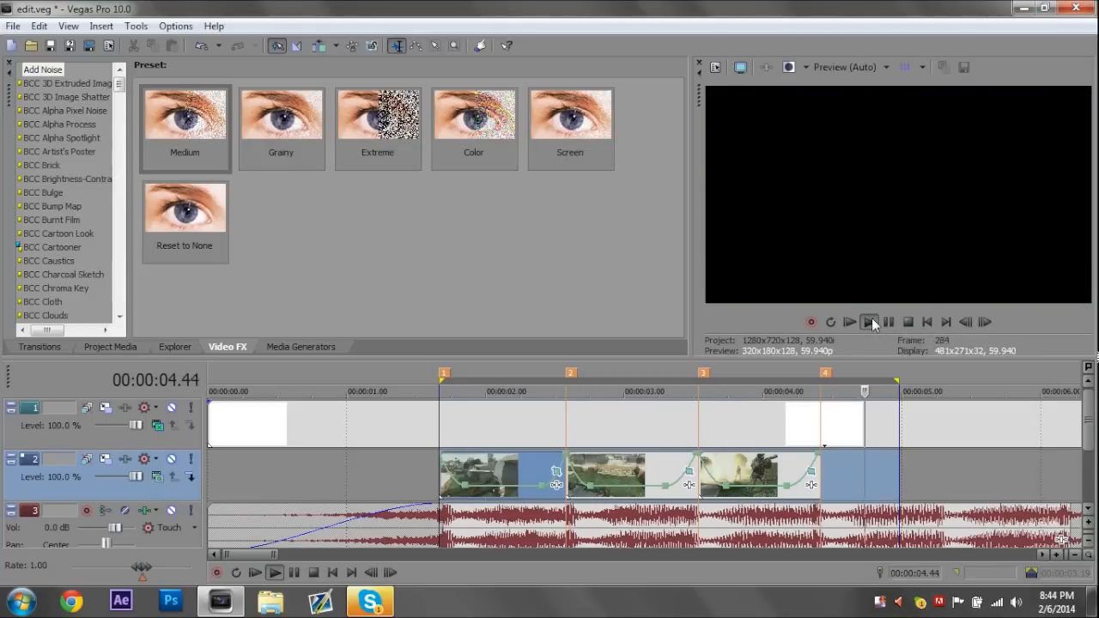
click(908, 321)
click(443, 474)
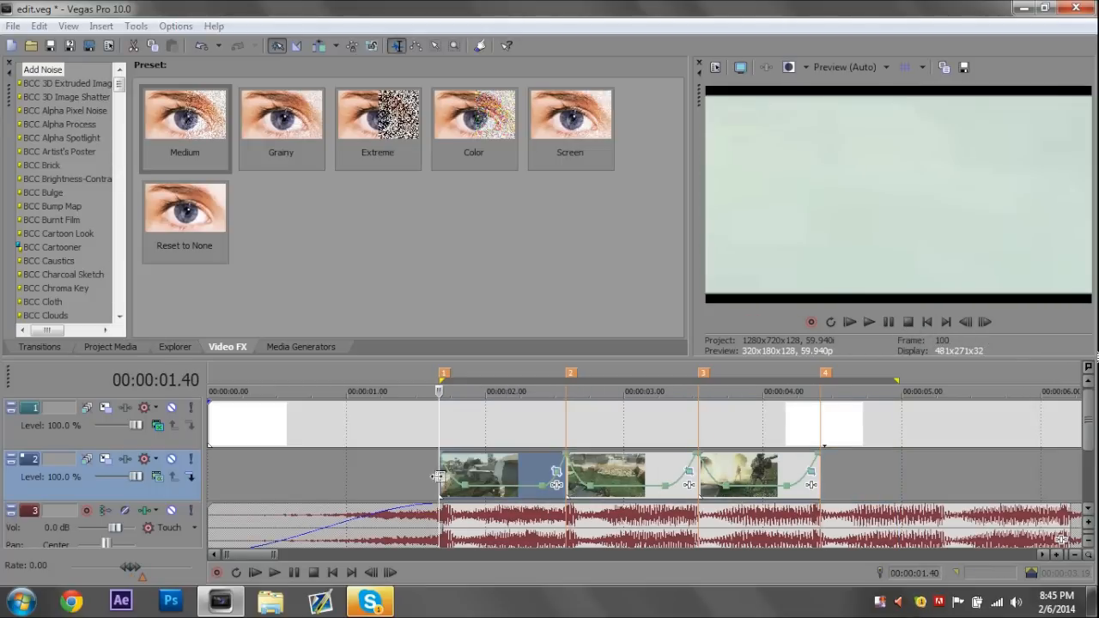
drag(275, 555, 321, 554)
click(371, 572)
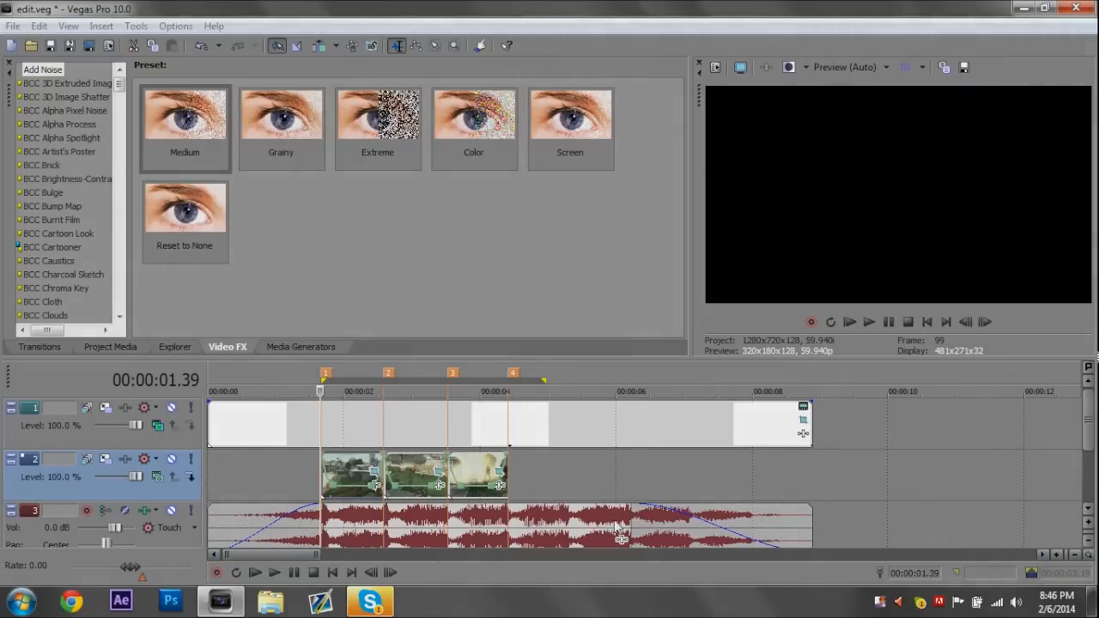
right_click(876, 604)
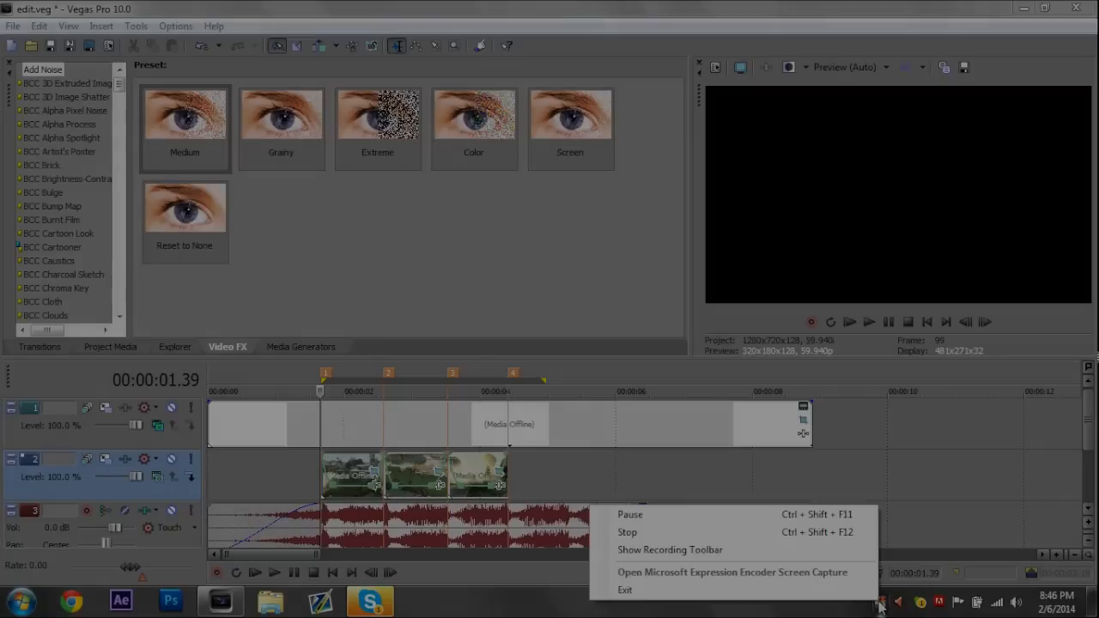